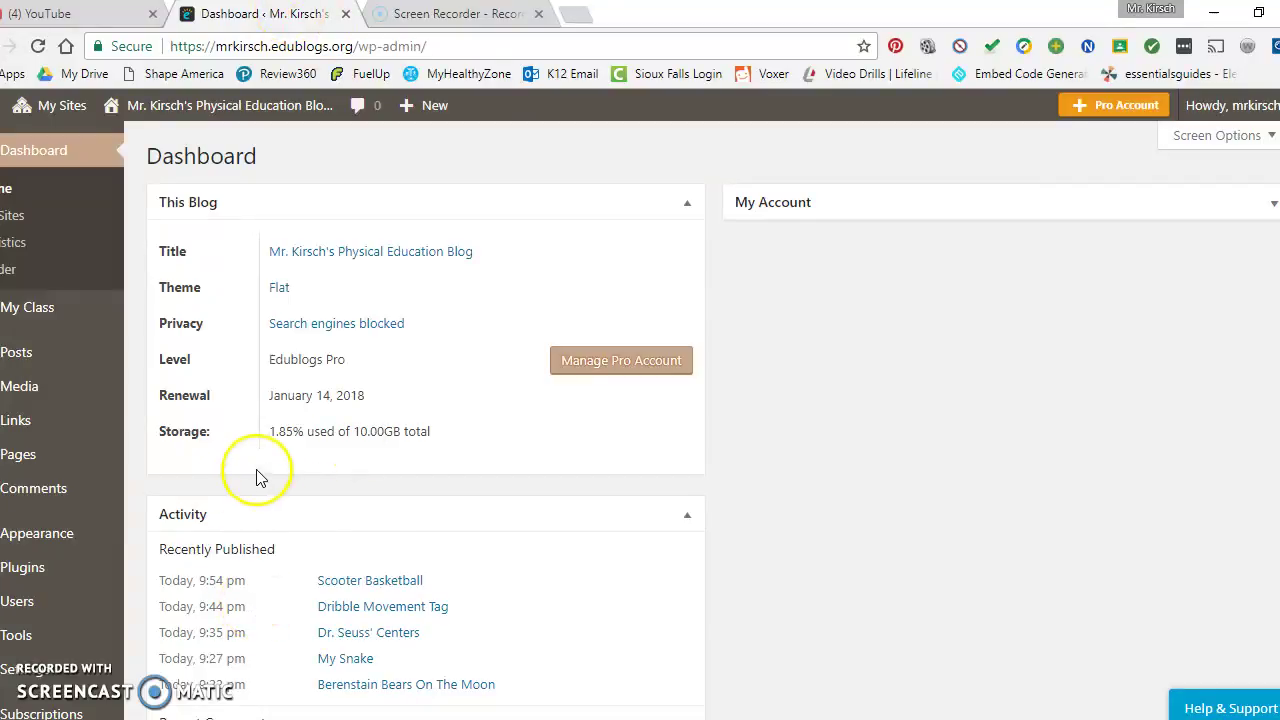
left_click(99, 22)
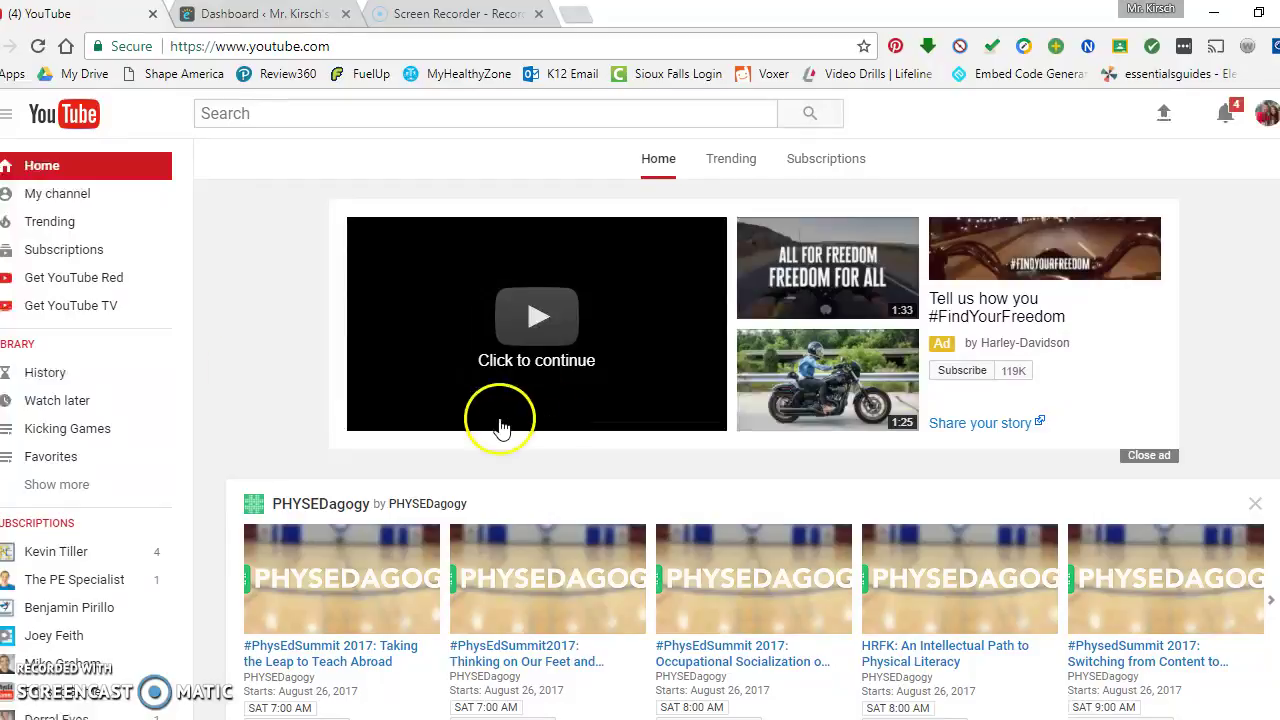
left_click(328, 14)
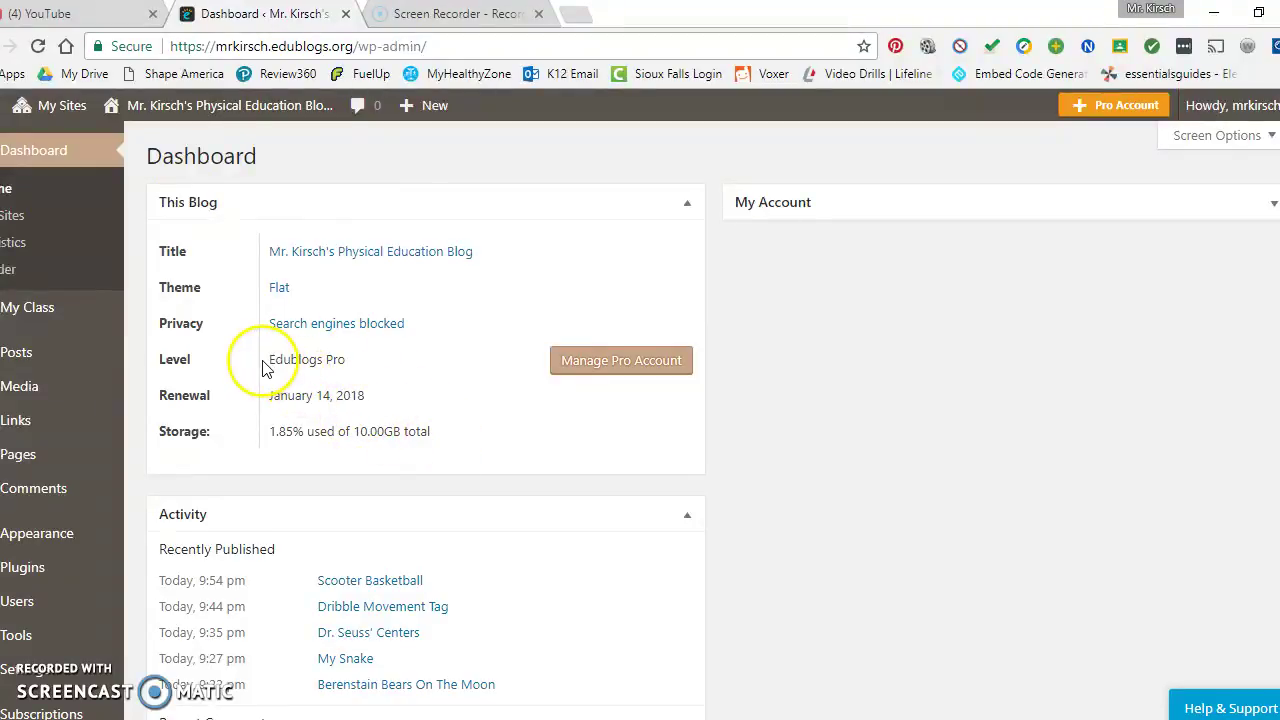
left_click_drag(268, 365, 320, 360)
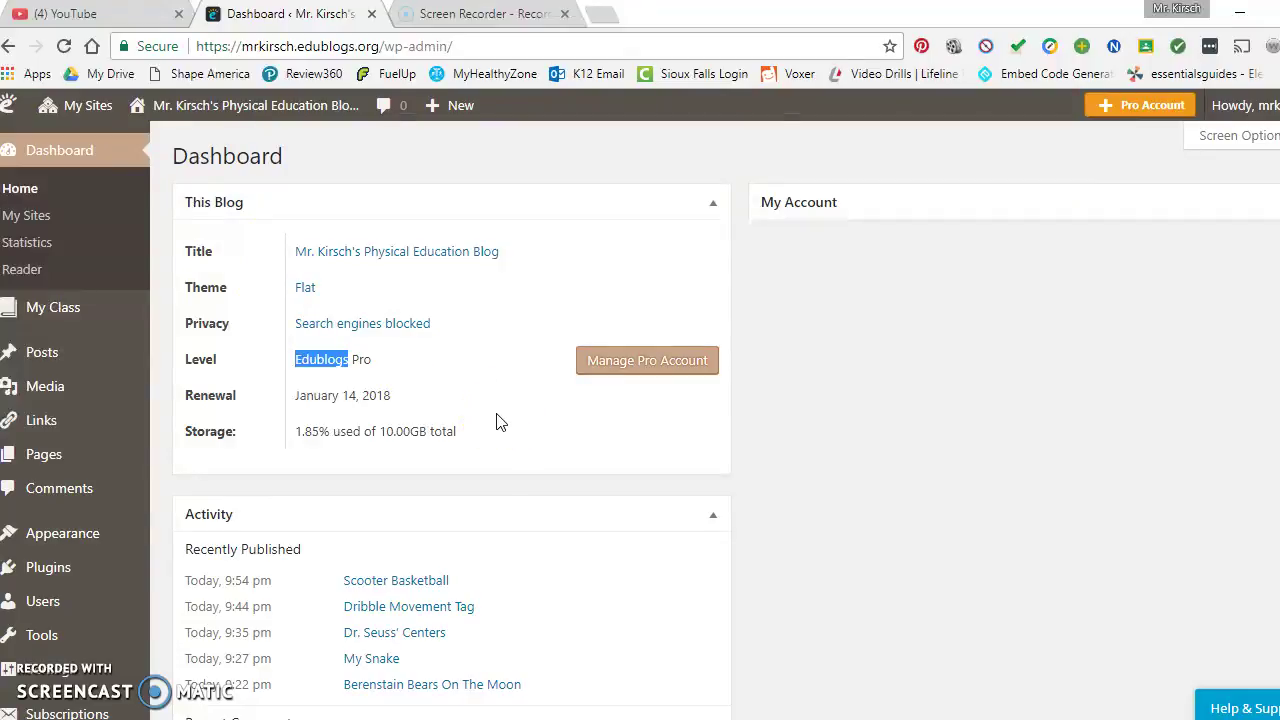
Switch to YouTube and open the list of uploaded videos on your own channel.
left_click(86, 13)
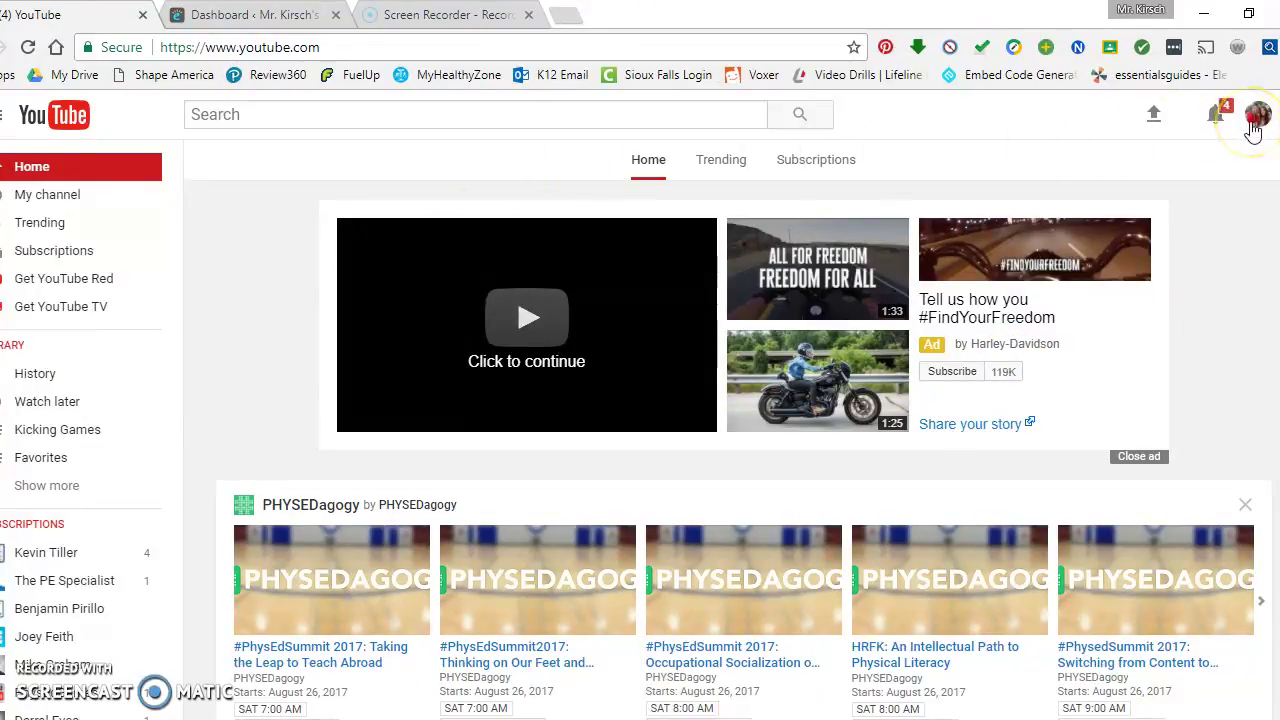
left_click(125, 292)
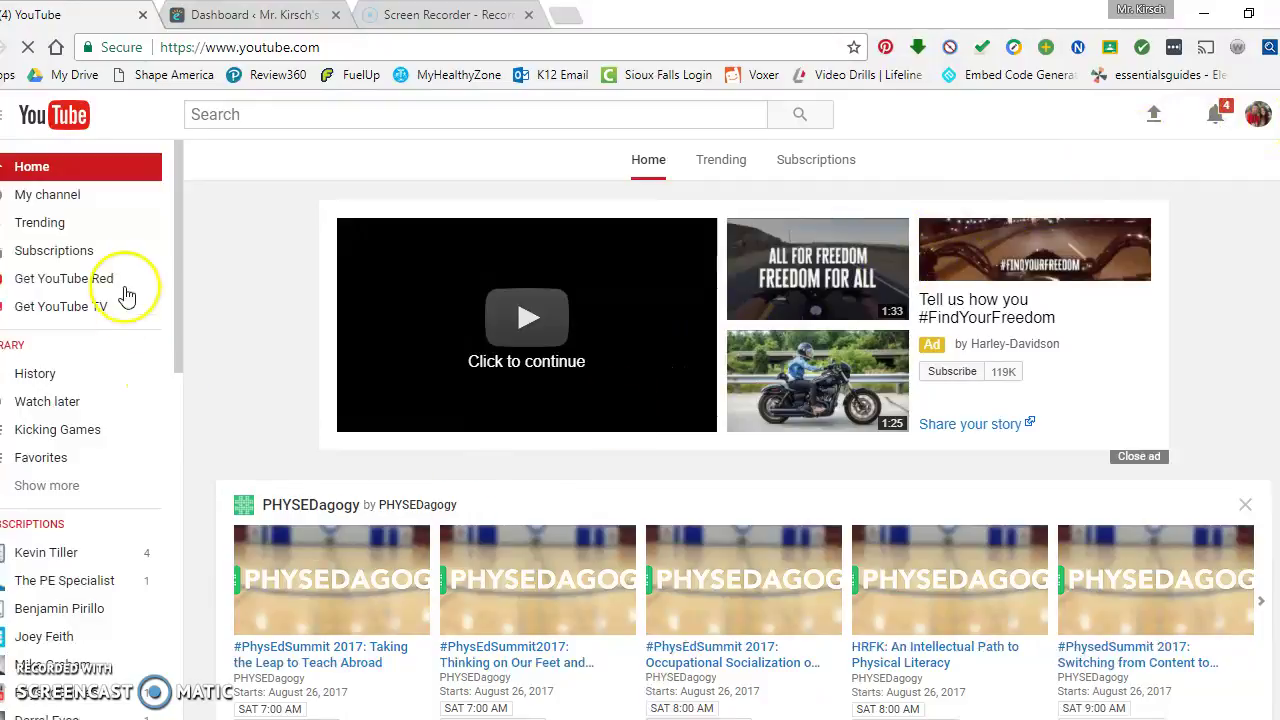
left_click(128, 485)
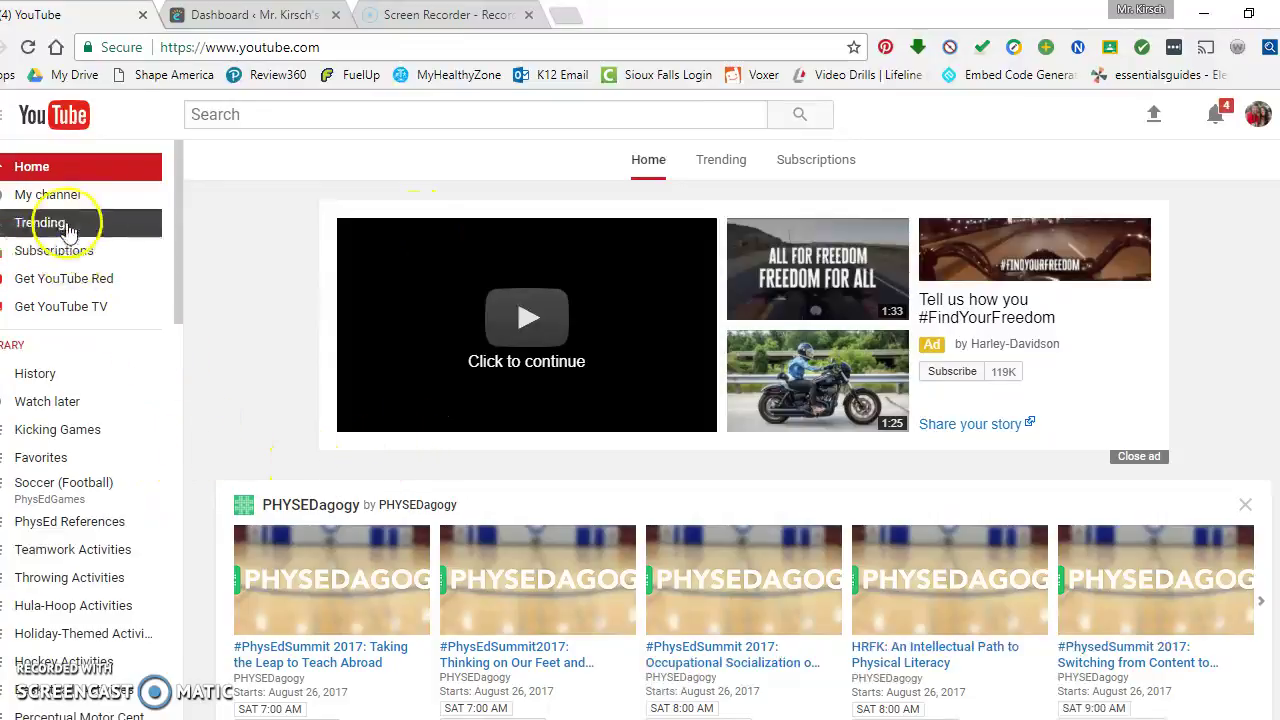
left_click(50, 197)
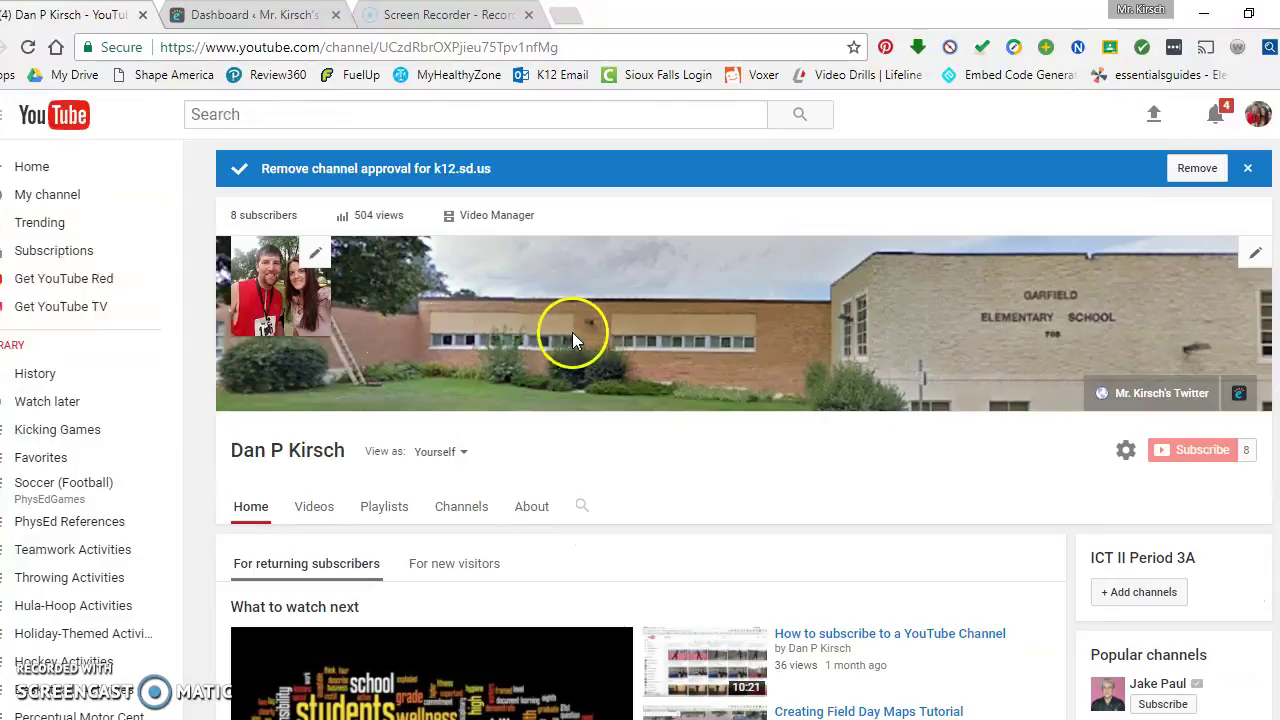
scroll(572, 332, "down", 2)
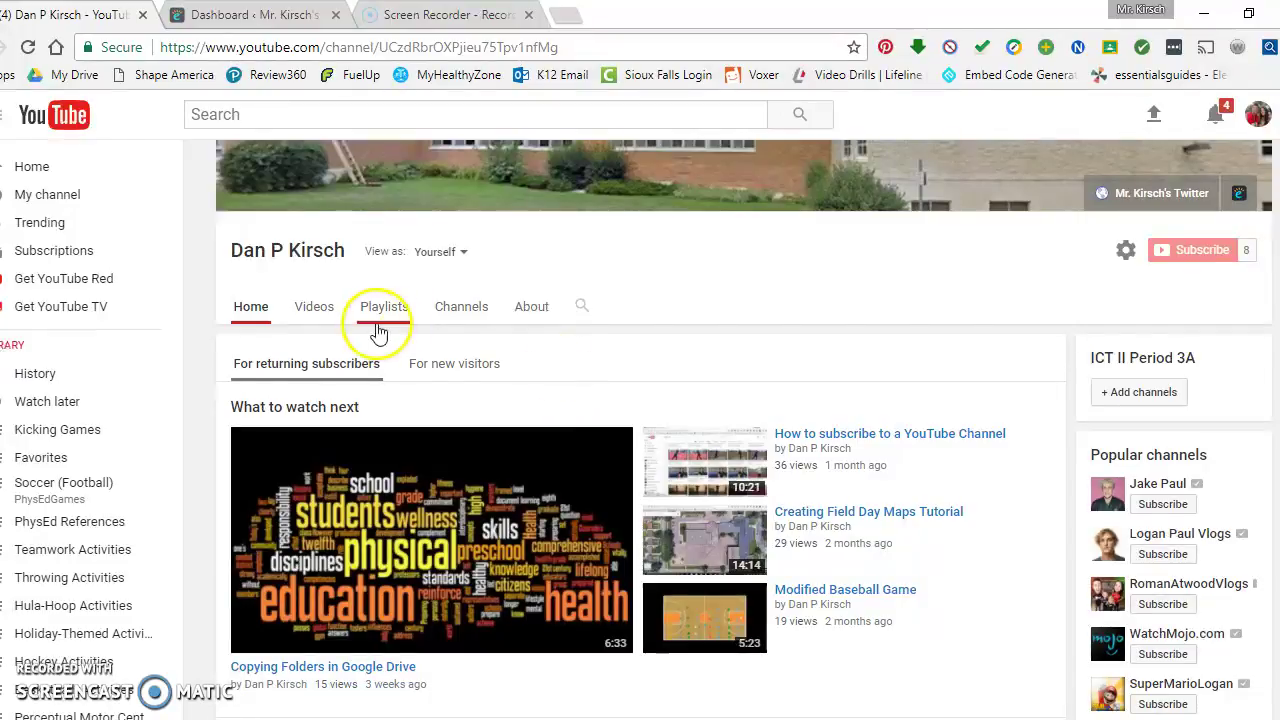
left_click(318, 310)
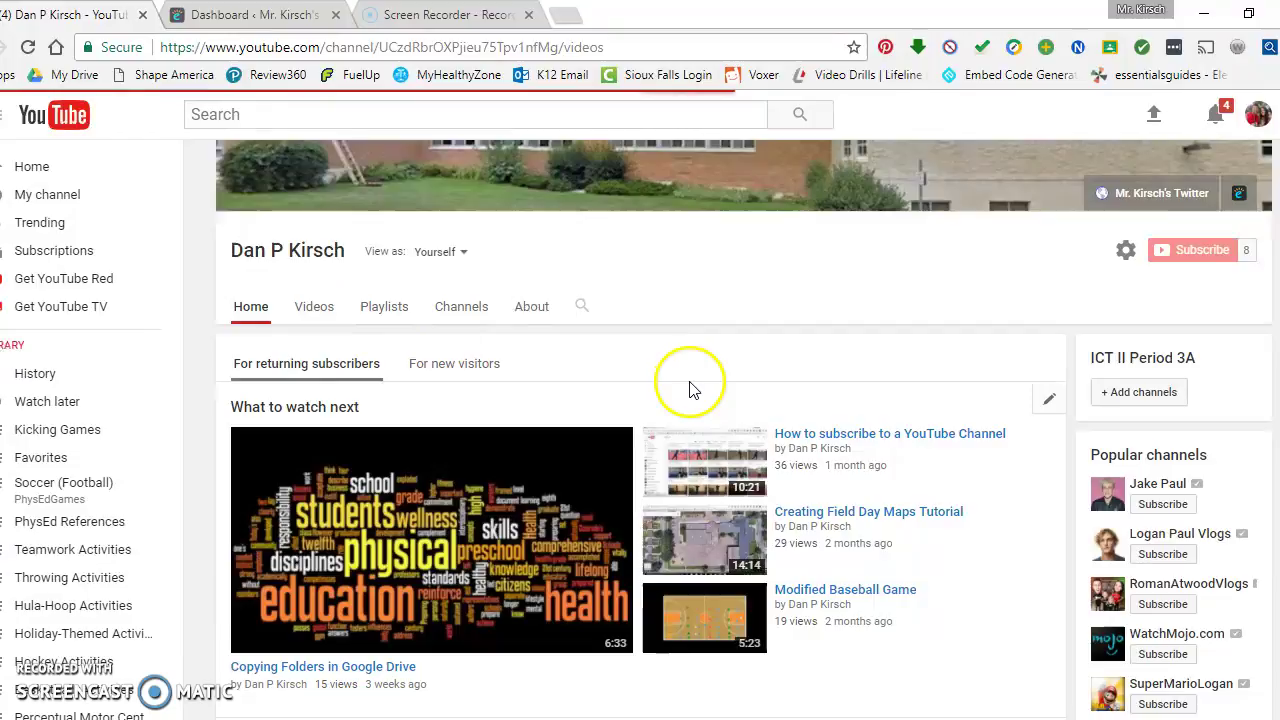
Find the Badlands Speedway video among the channel's uploads, open it and pause its playback.
scroll(766, 370, "down", 2)
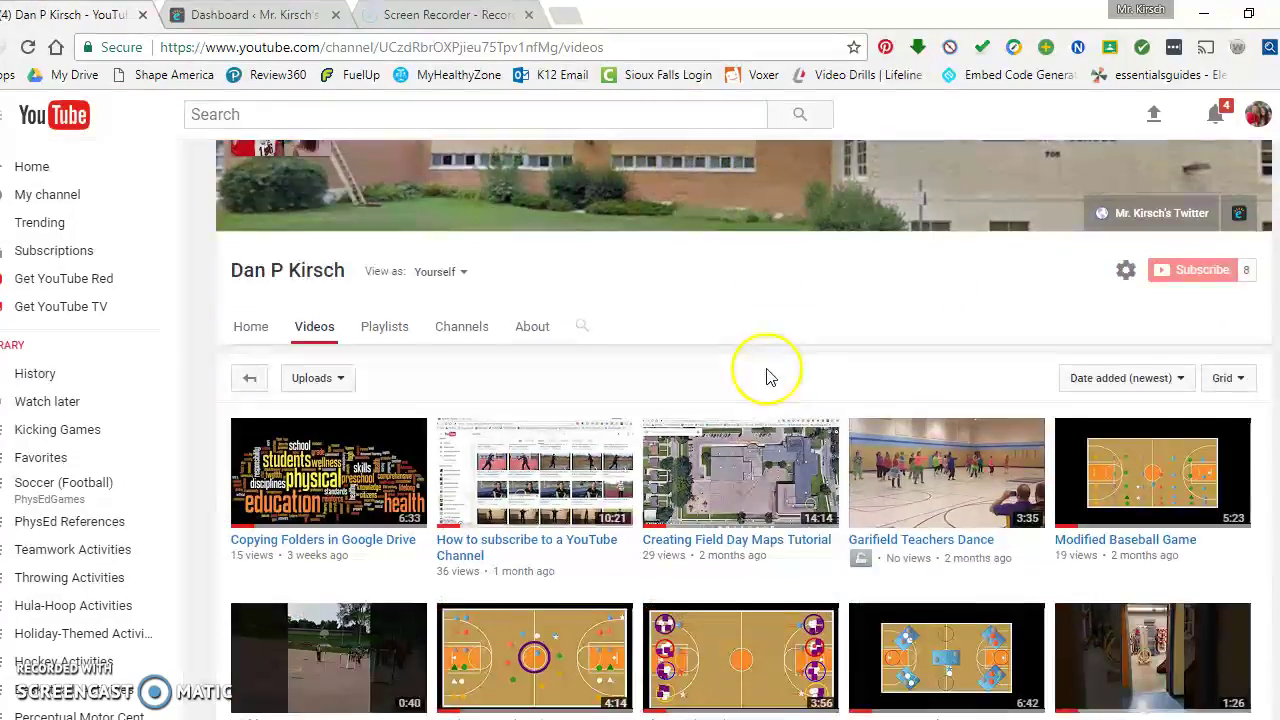
scroll(768, 362, "down", 1)
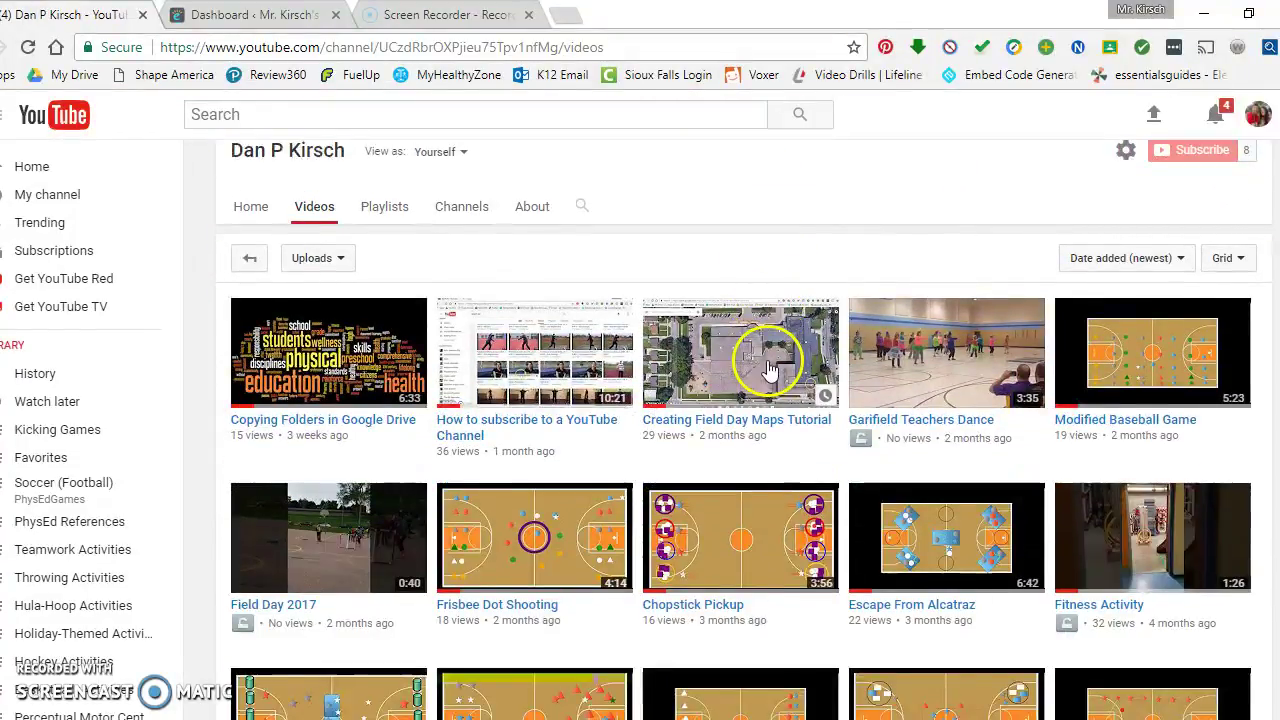
scroll(762, 364, "down", 1)
scroll(760, 364, "down", 2)
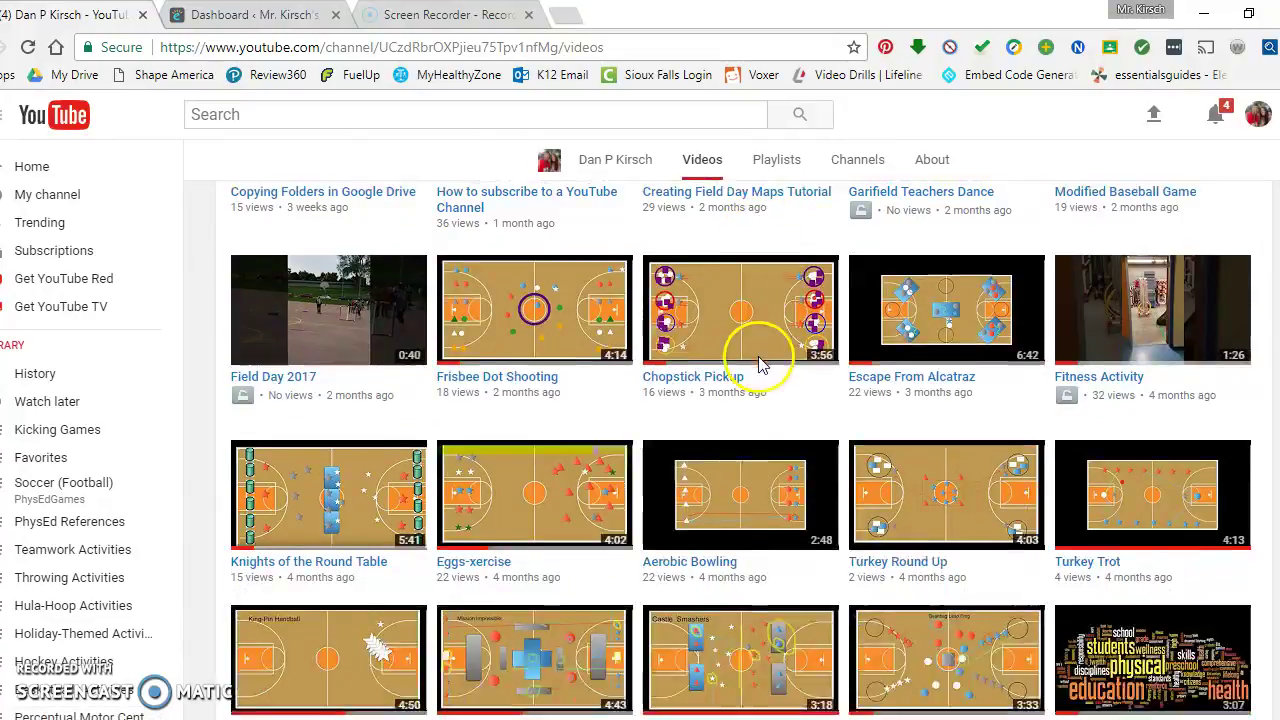
scroll(760, 367, "down", 2)
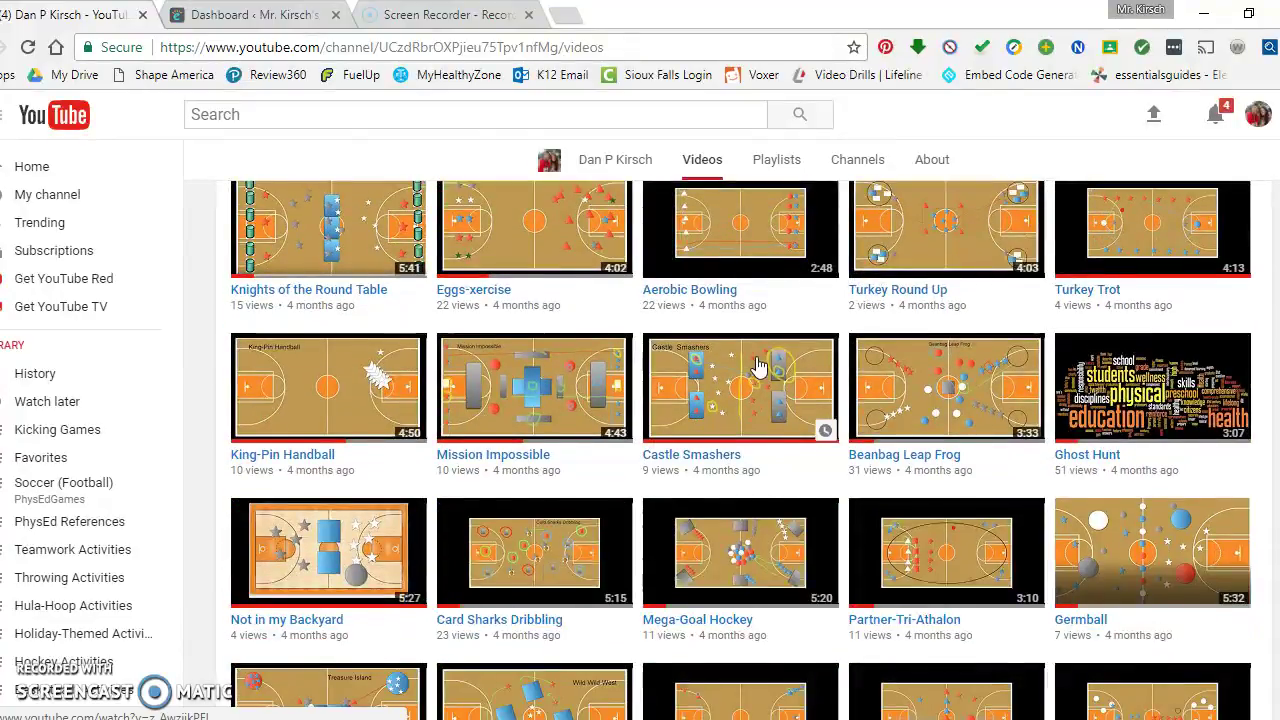
scroll(760, 367, "down", 3)
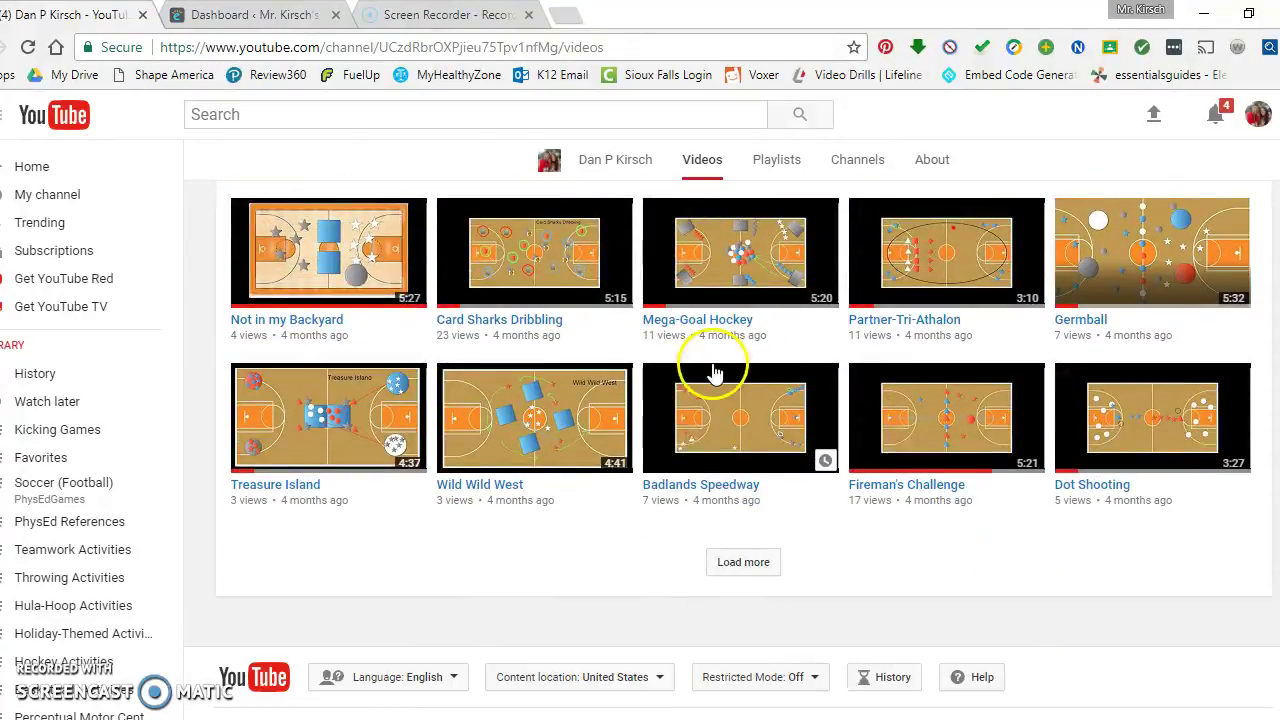
left_click(749, 443)
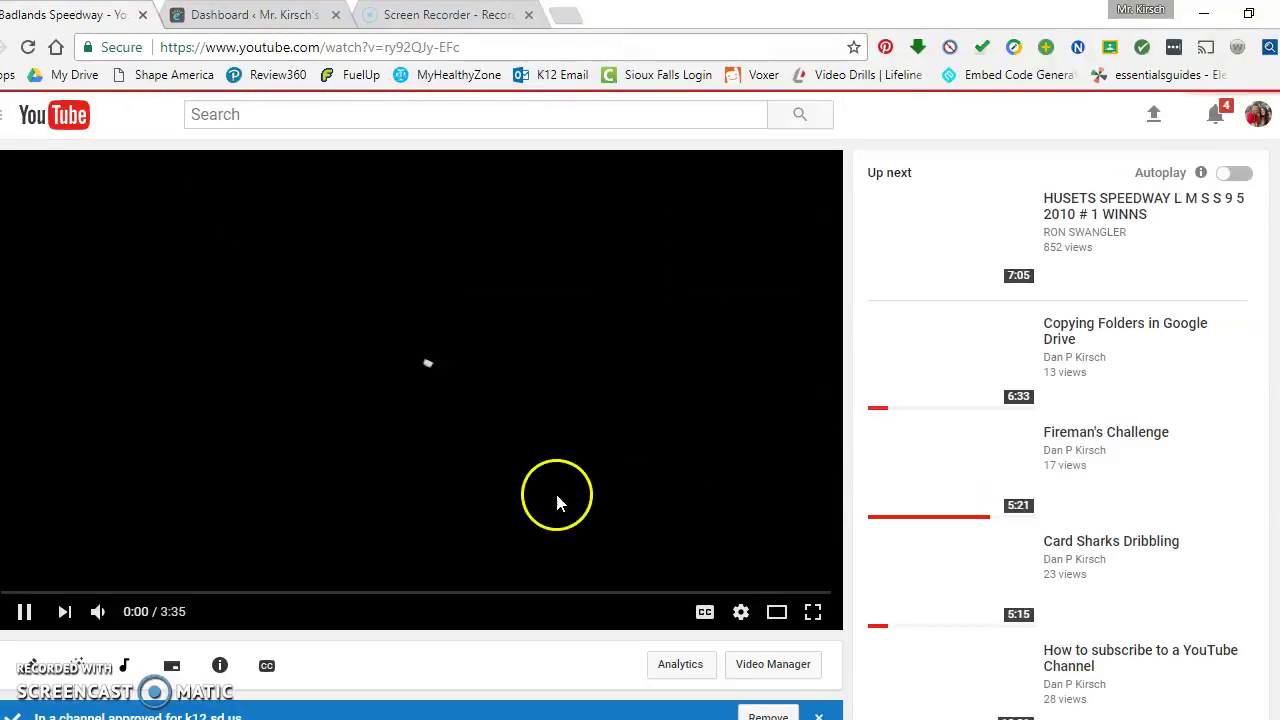
scroll(357, 465, "down", 1)
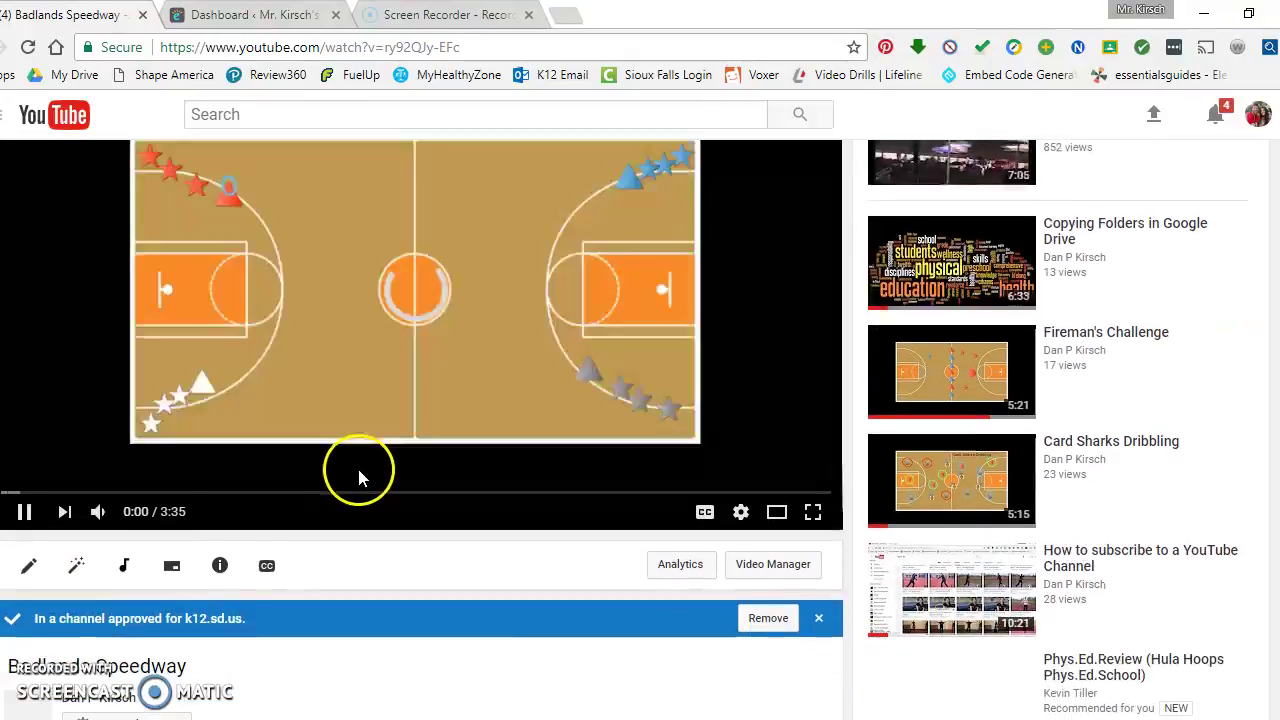
left_click(27, 515)
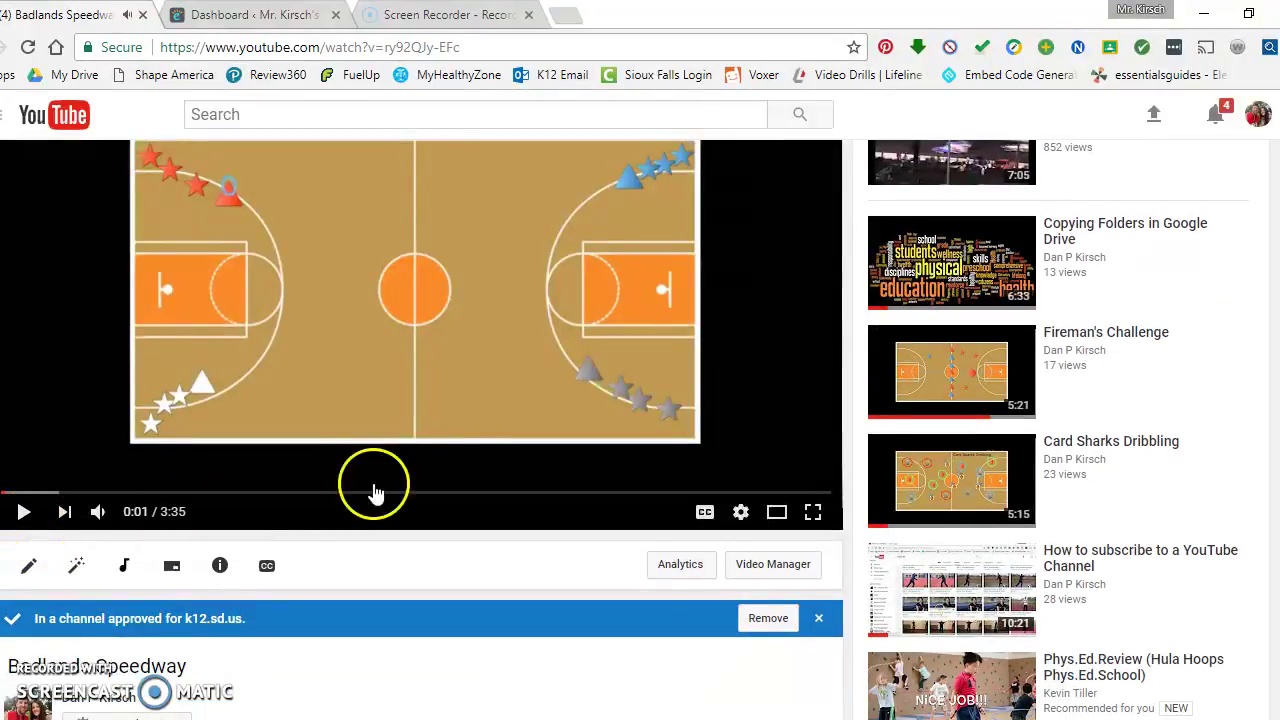
scroll(612, 375, "up", 1)
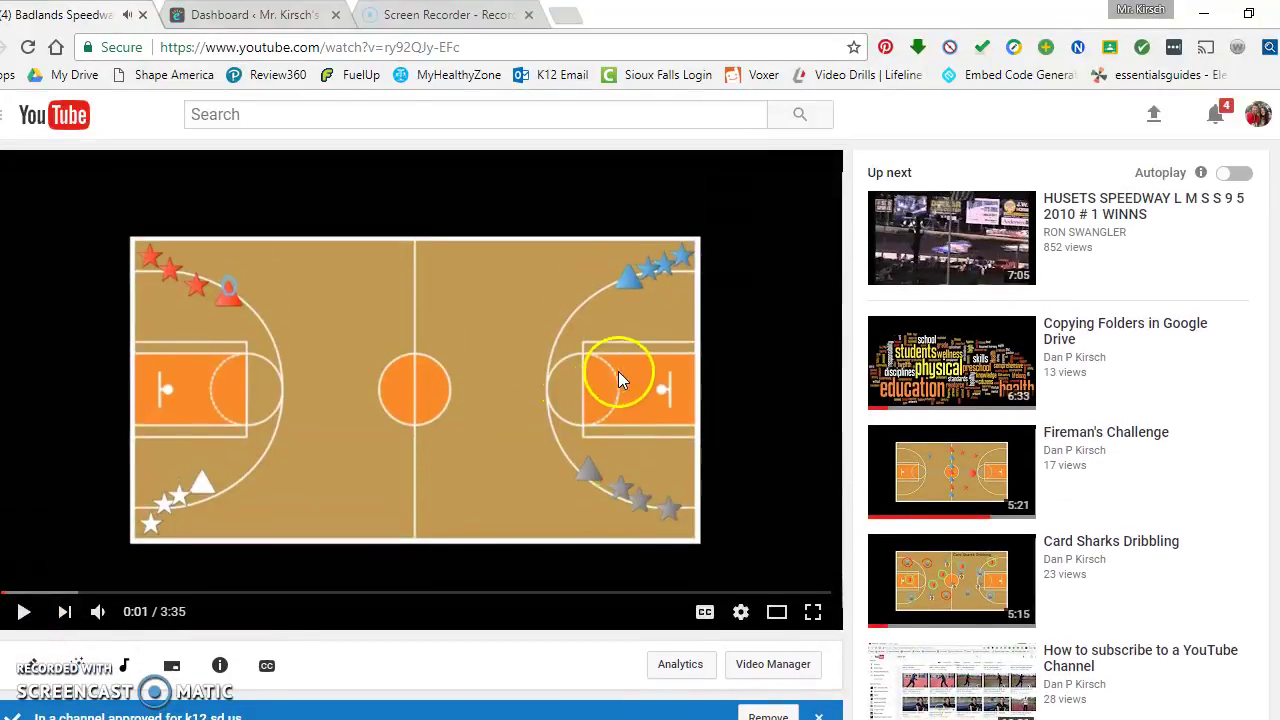
scroll(730, 488, "down", 3)
scroll(722, 483, "down", 2)
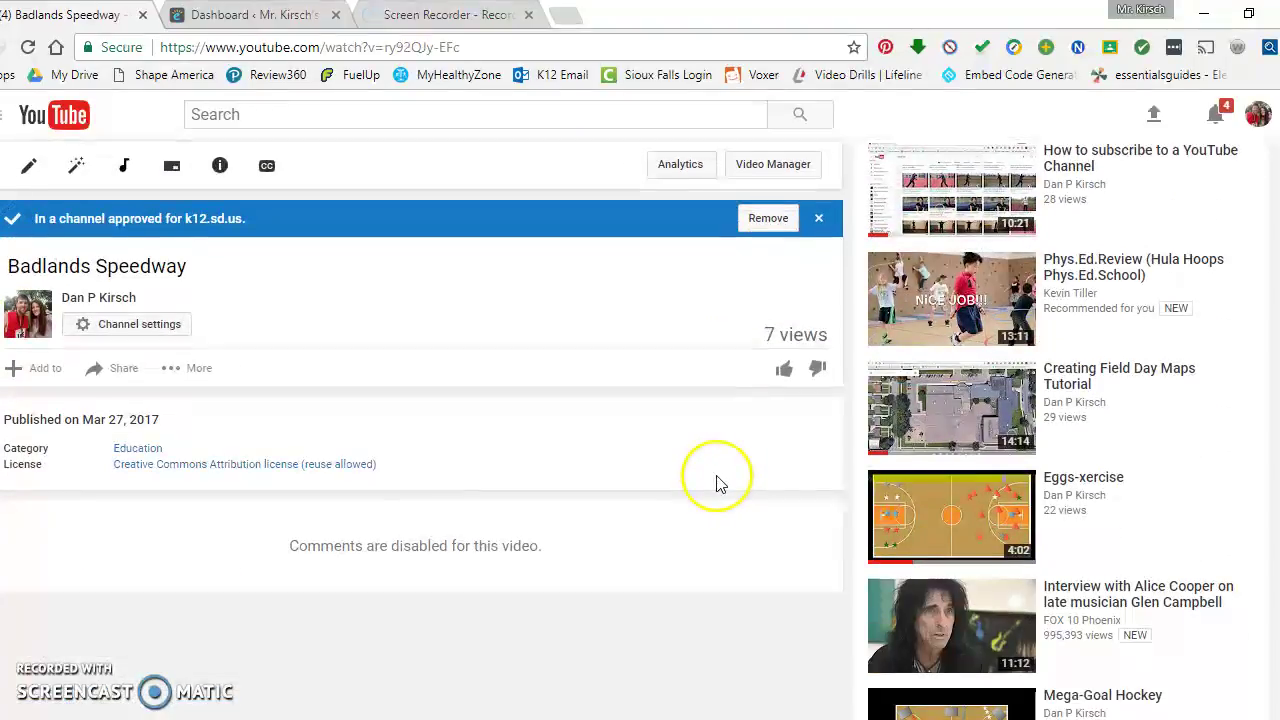
scroll(711, 484, "up", 2)
scroll(705, 478, "up", 3)
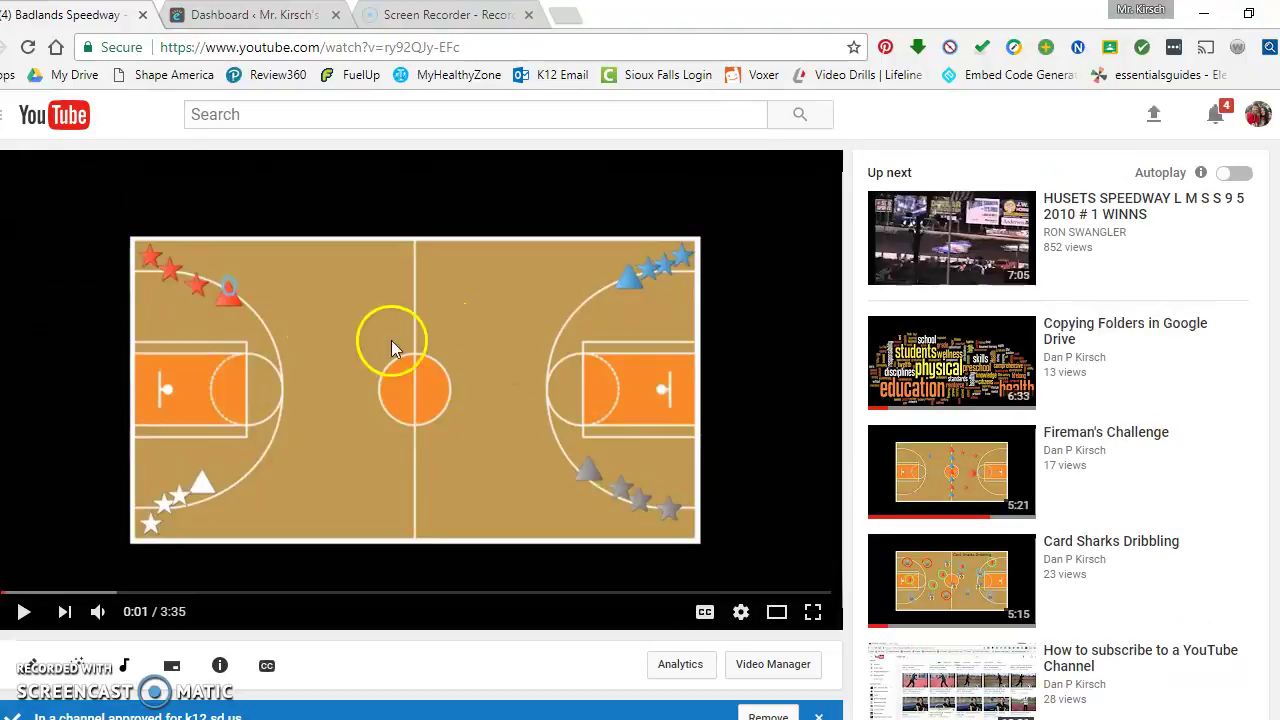
Show the Badlands Speedway video's embed code together with its preview and full embed options.
scroll(404, 425, "down", 5)
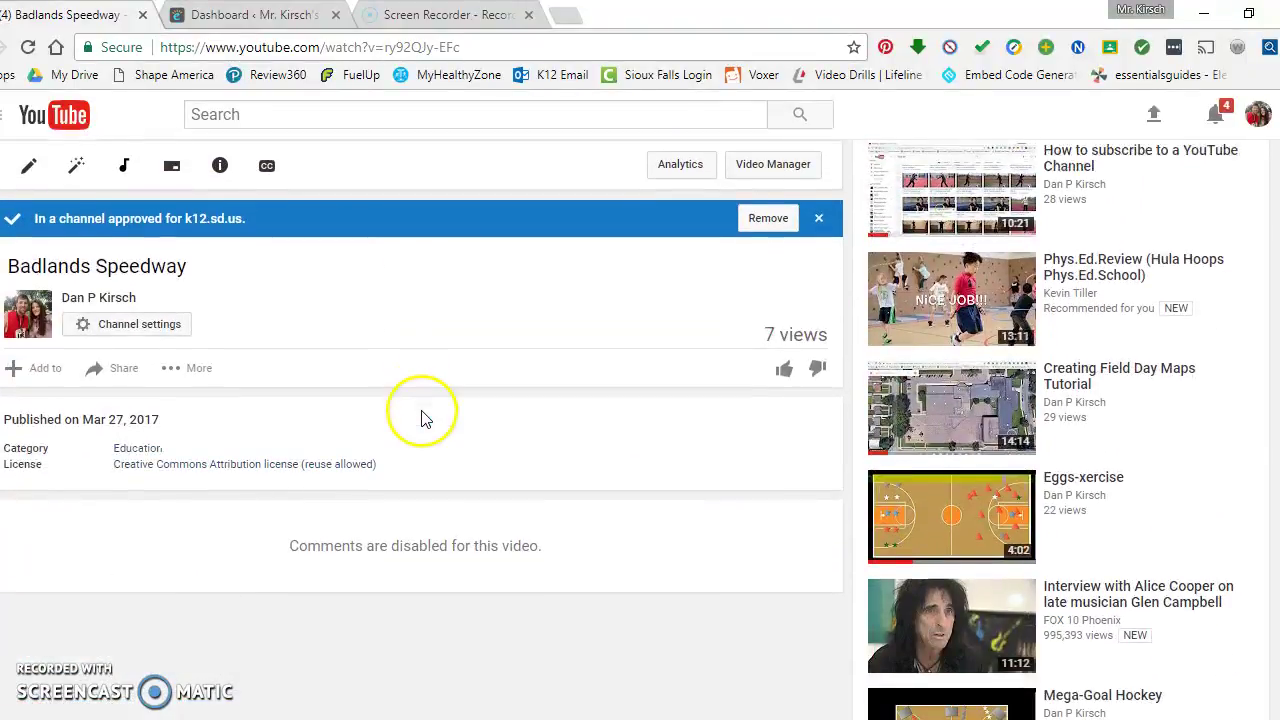
left_click(120, 449)
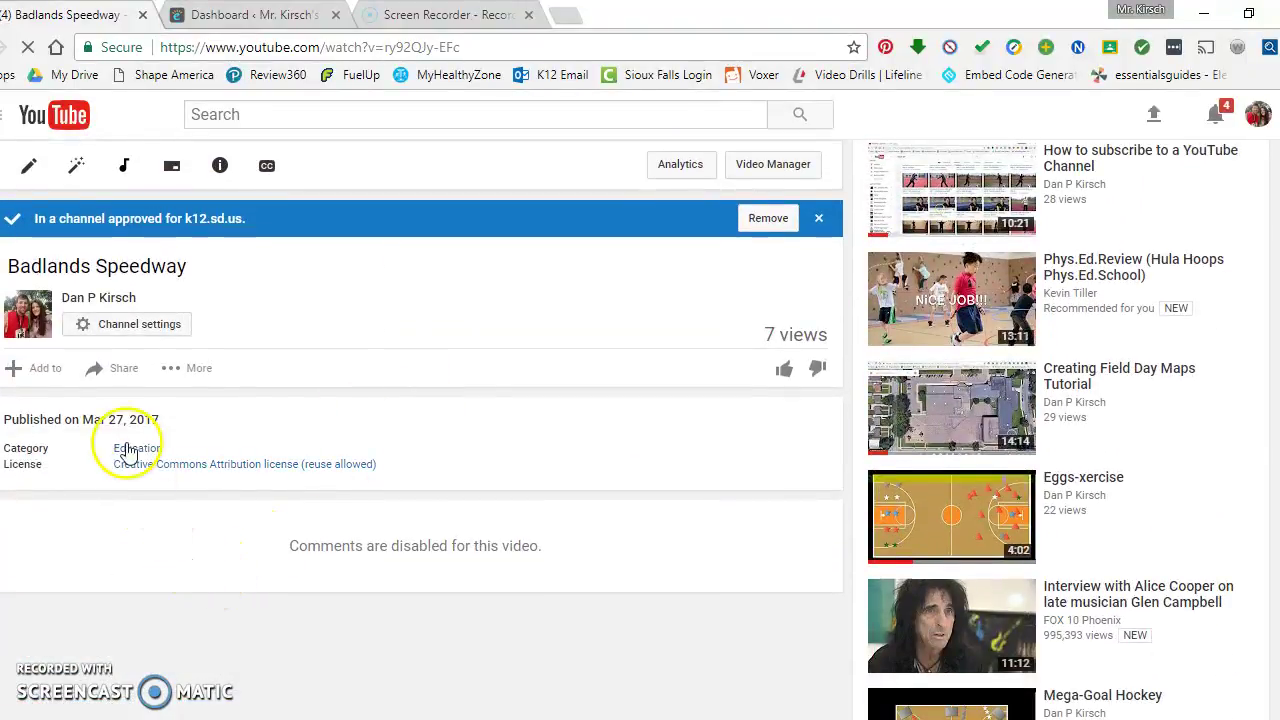
left_click(110, 375)
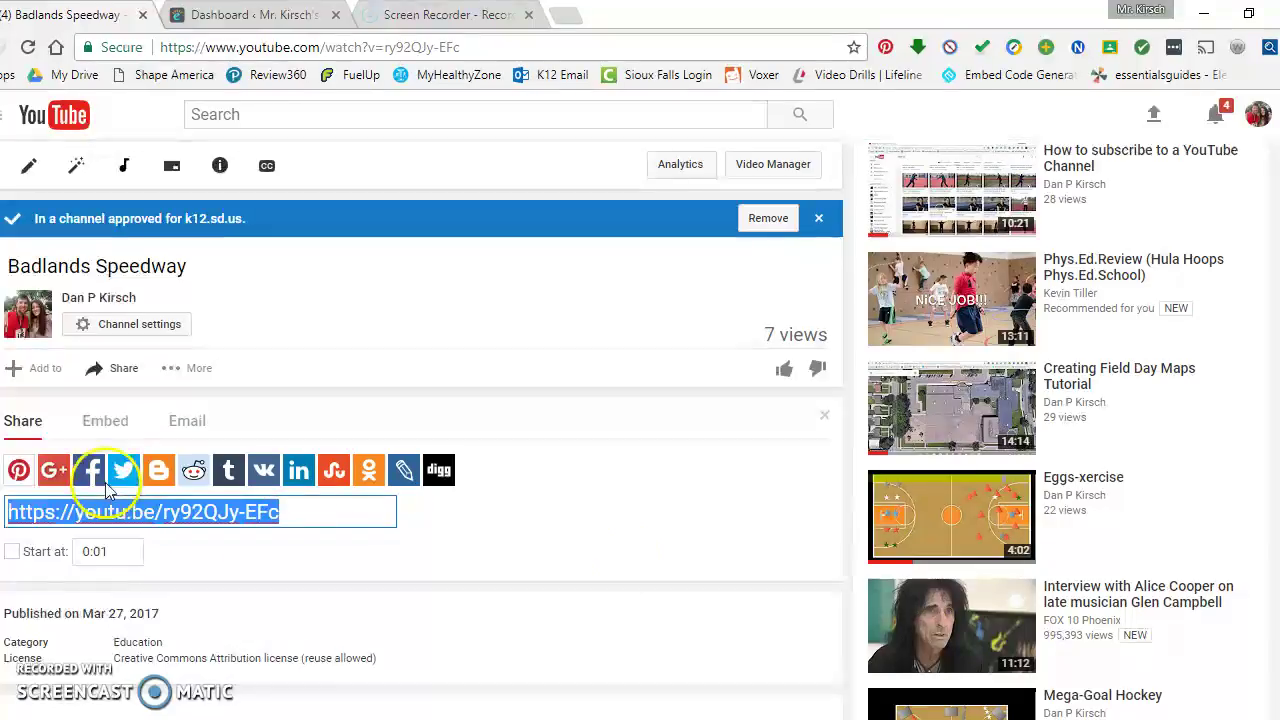
left_click(105, 430)
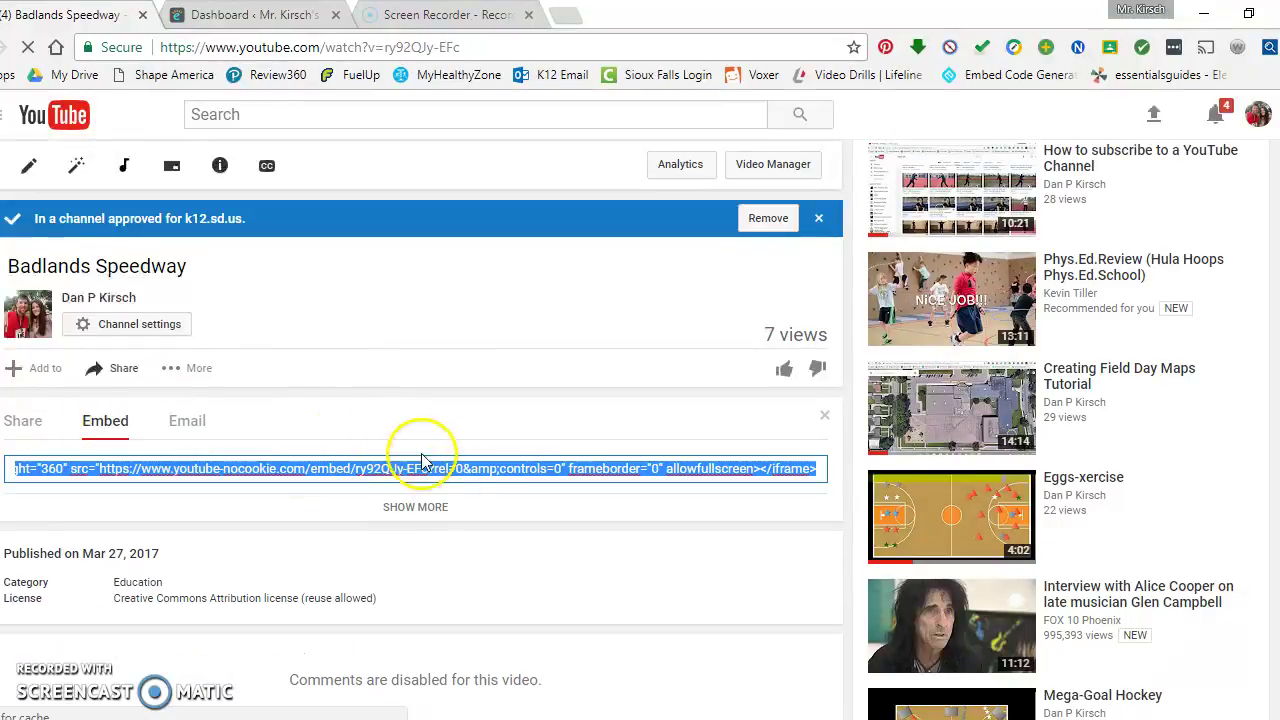
left_click(430, 508)
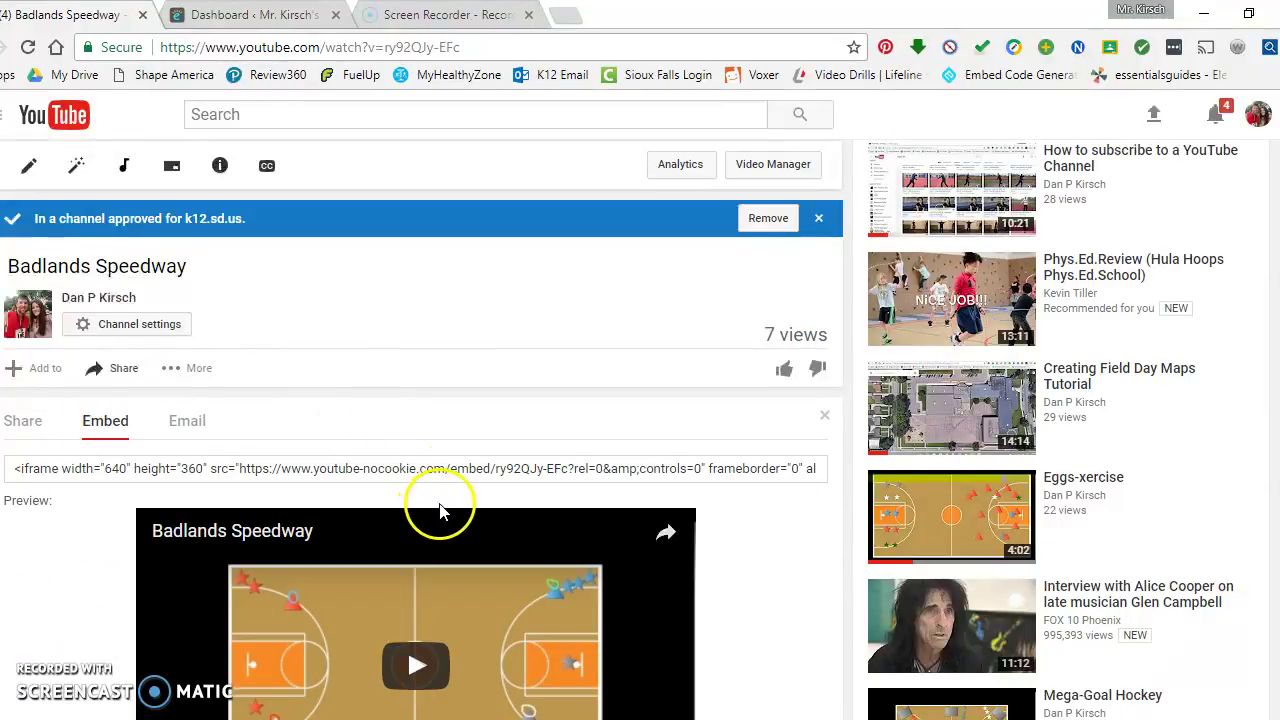
scroll(455, 460, "down", 2)
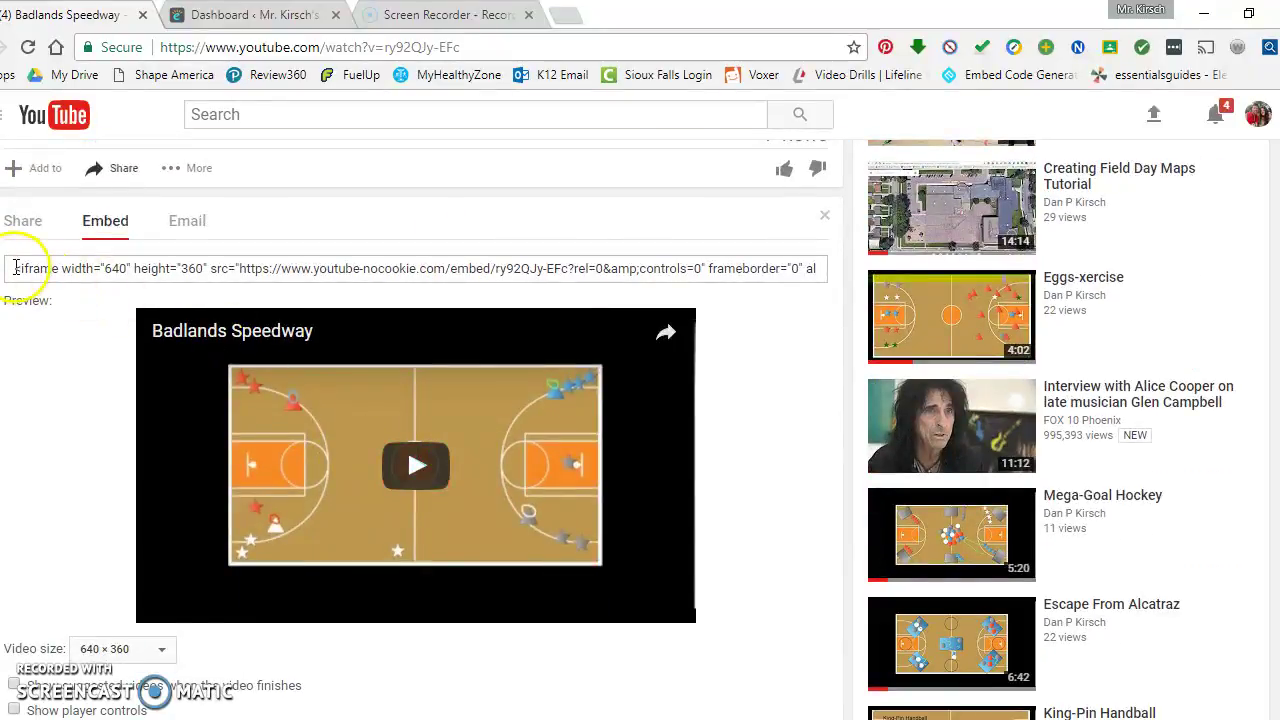
Review the embed code, its preview, the video size and the player and privacy options.
left_click_drag(12, 268, 826, 250)
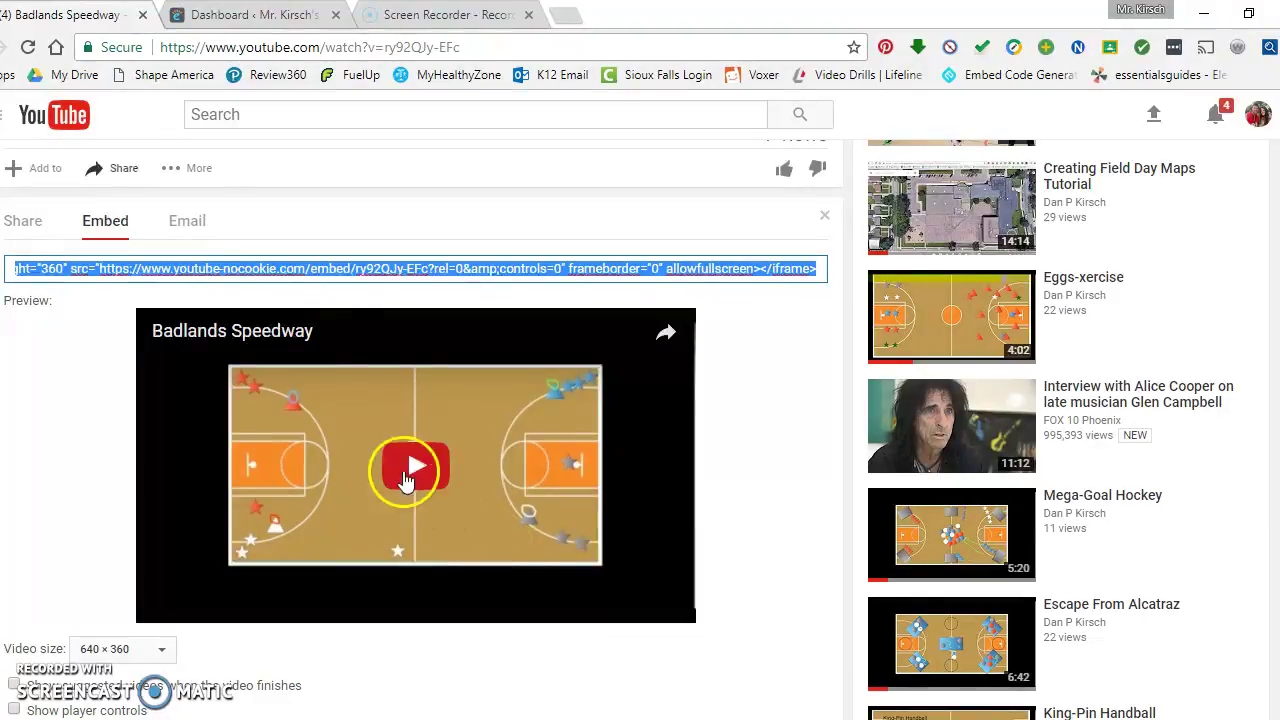
left_click(197, 229)
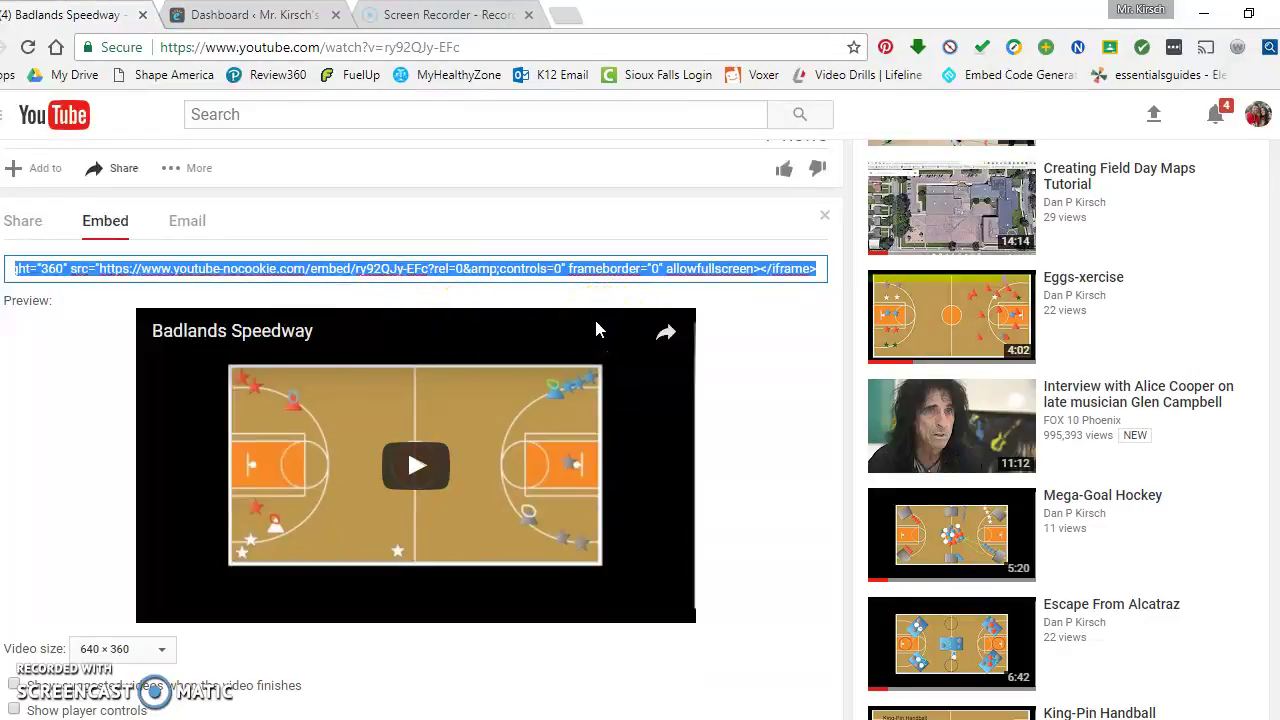
scroll(600, 316, "down", 1)
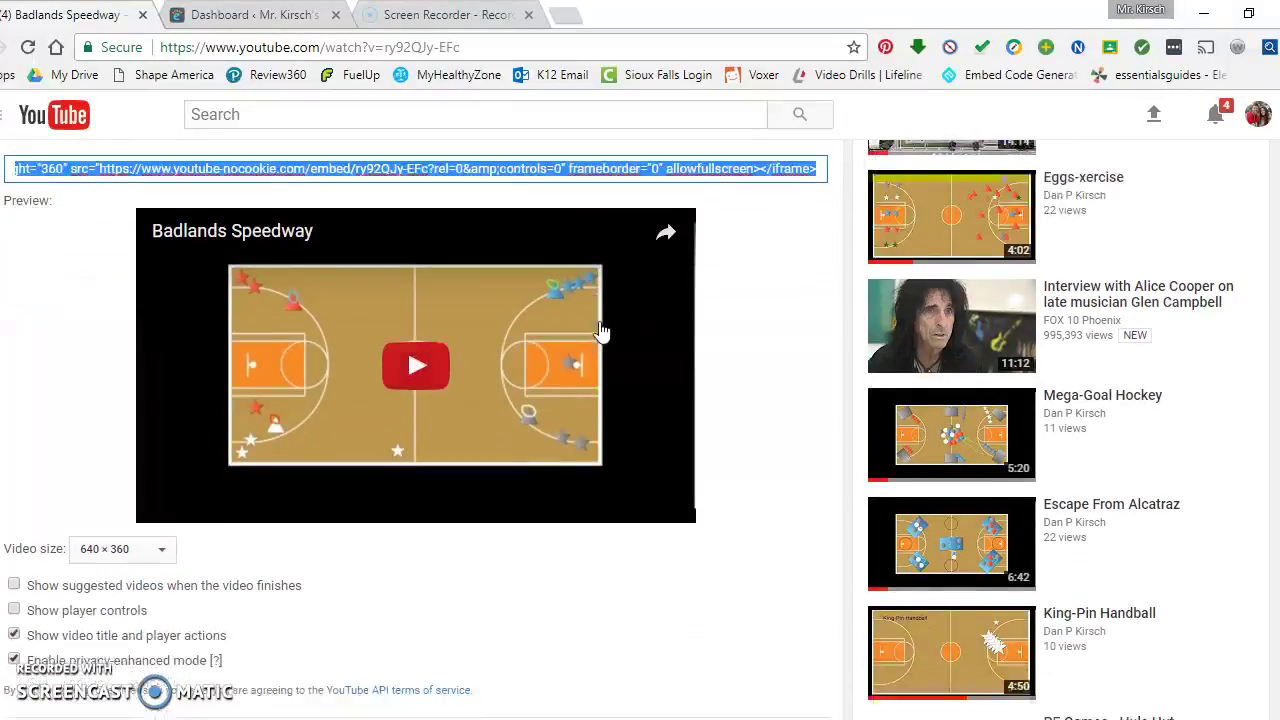
scroll(628, 333, "down", 1)
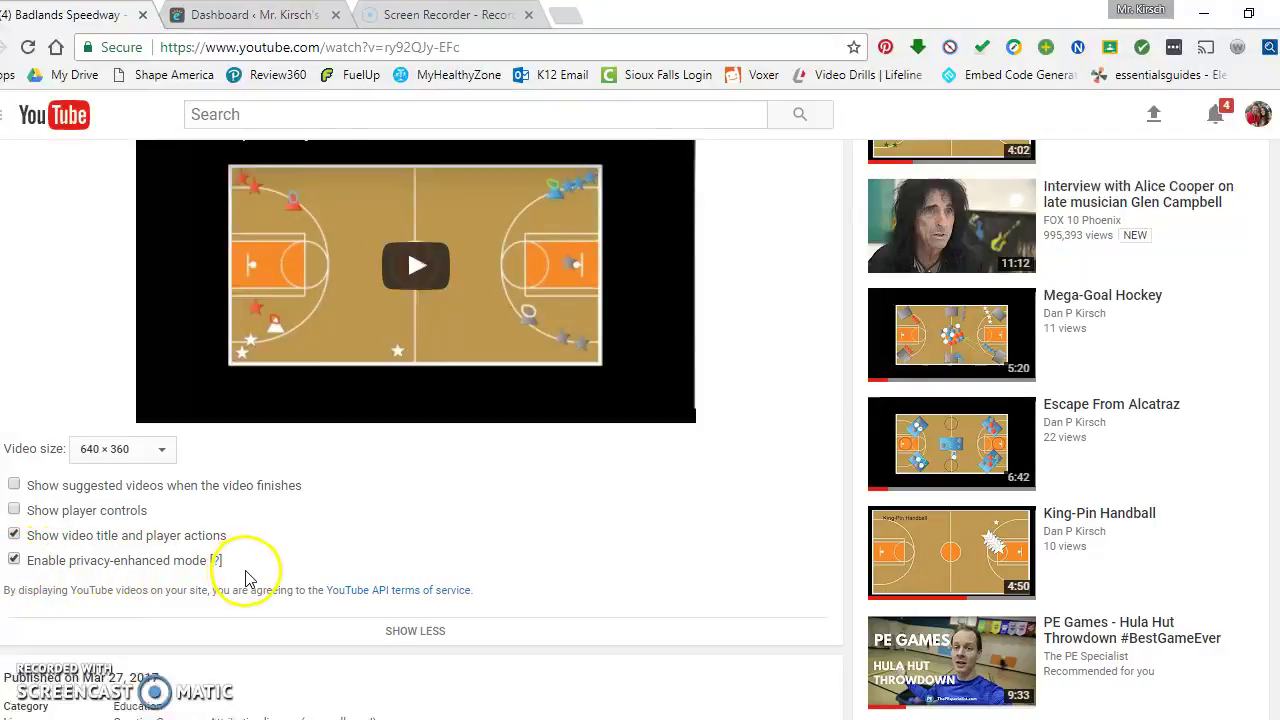
scroll(318, 510, "down", 2)
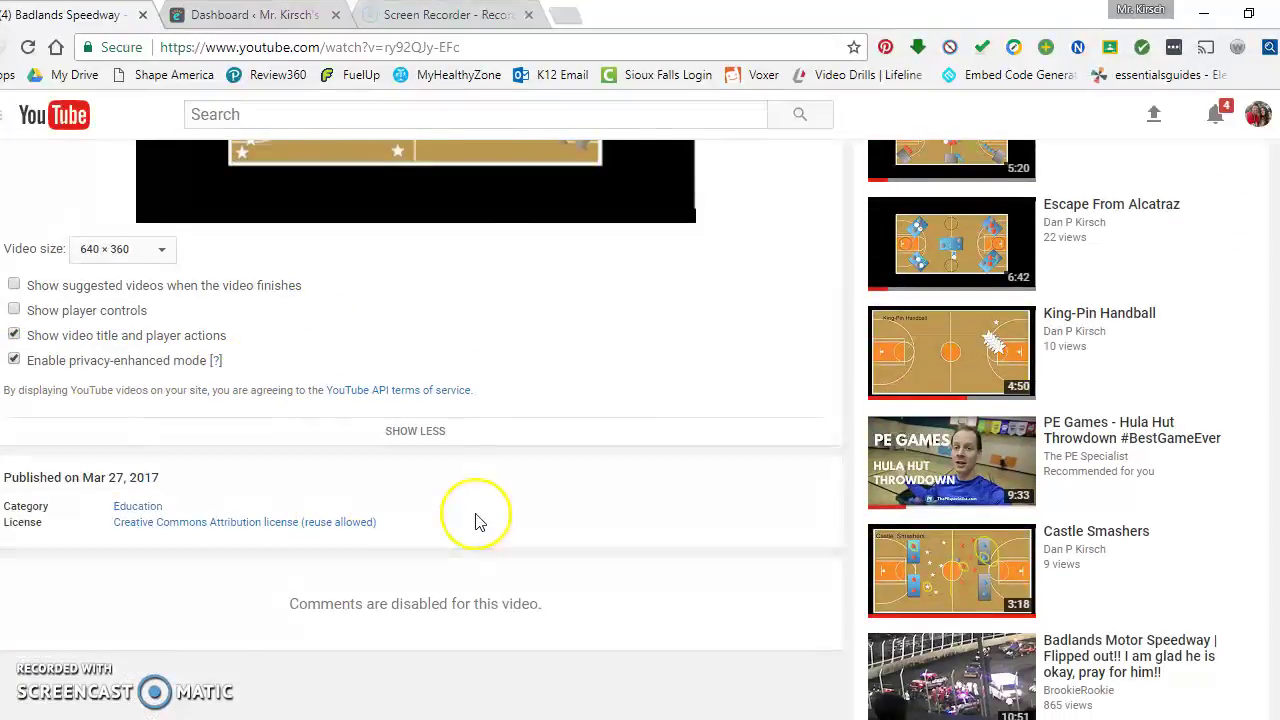
scroll(530, 512, "up", 3)
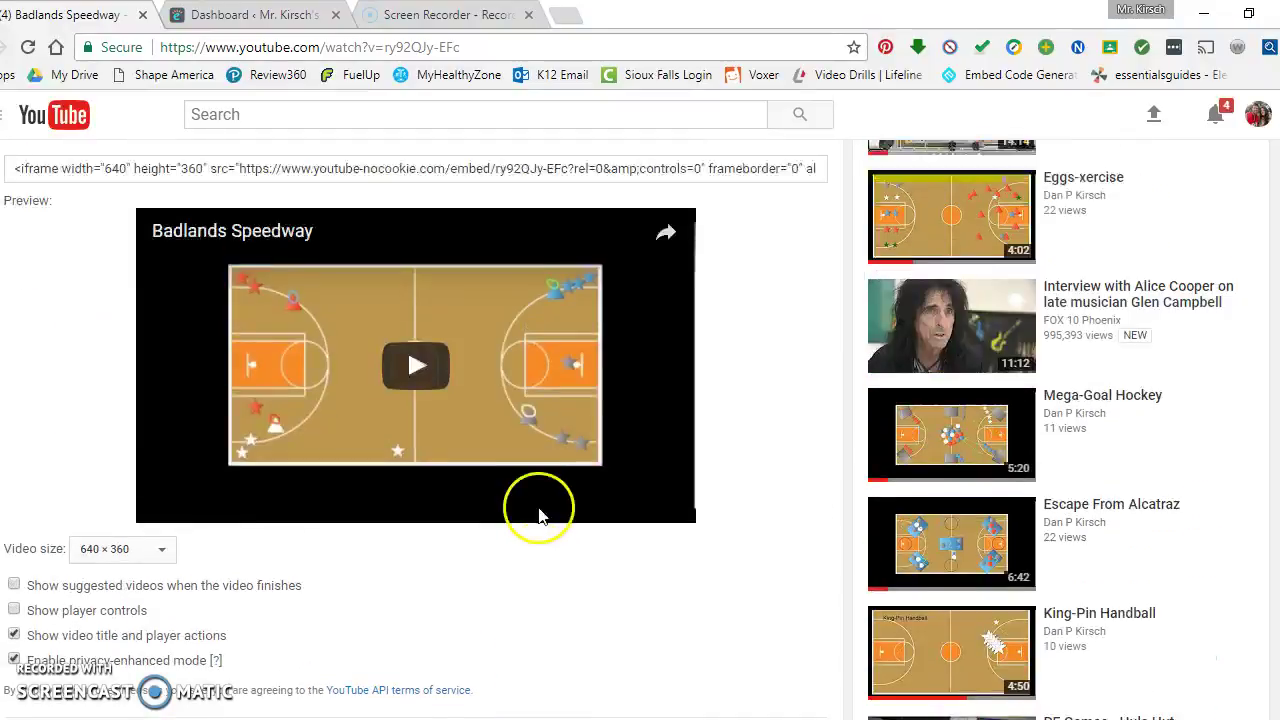
Copy the entire iframe embed code of the Badlands Speedway video.
scroll(553, 497, "up", 1)
left_click_drag(14, 268, 878, 285)
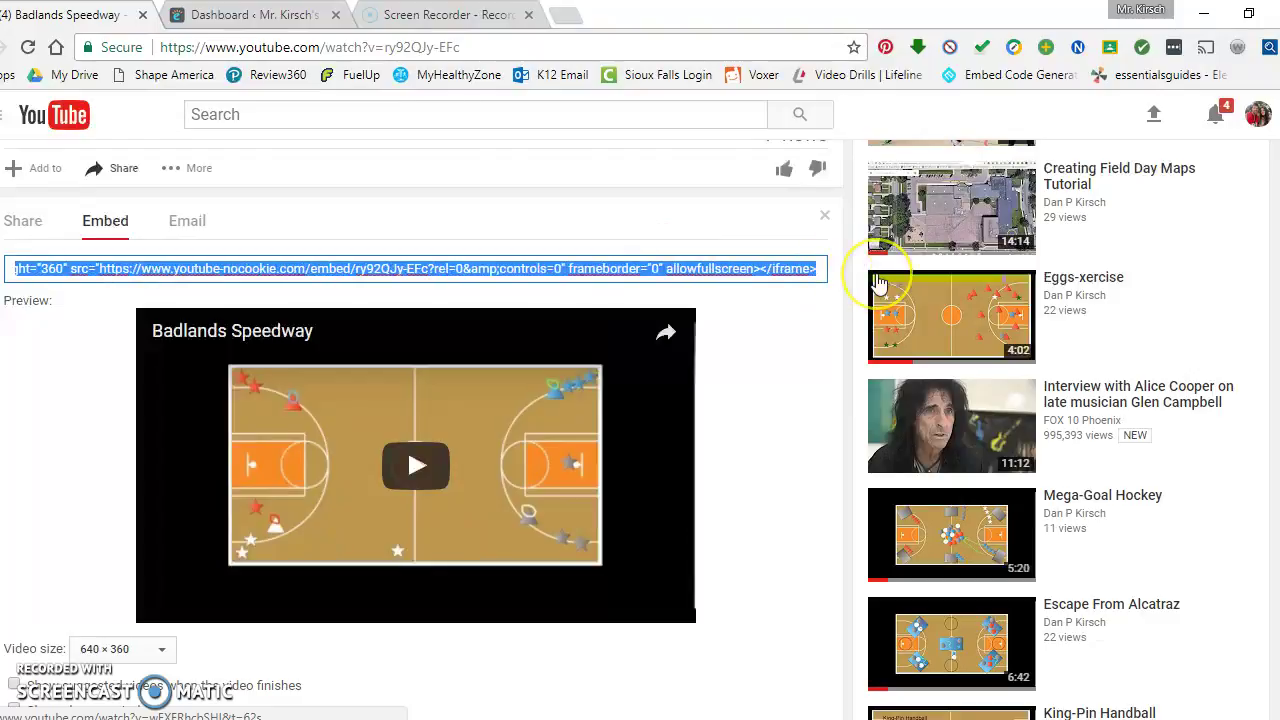
right_click(678, 267)
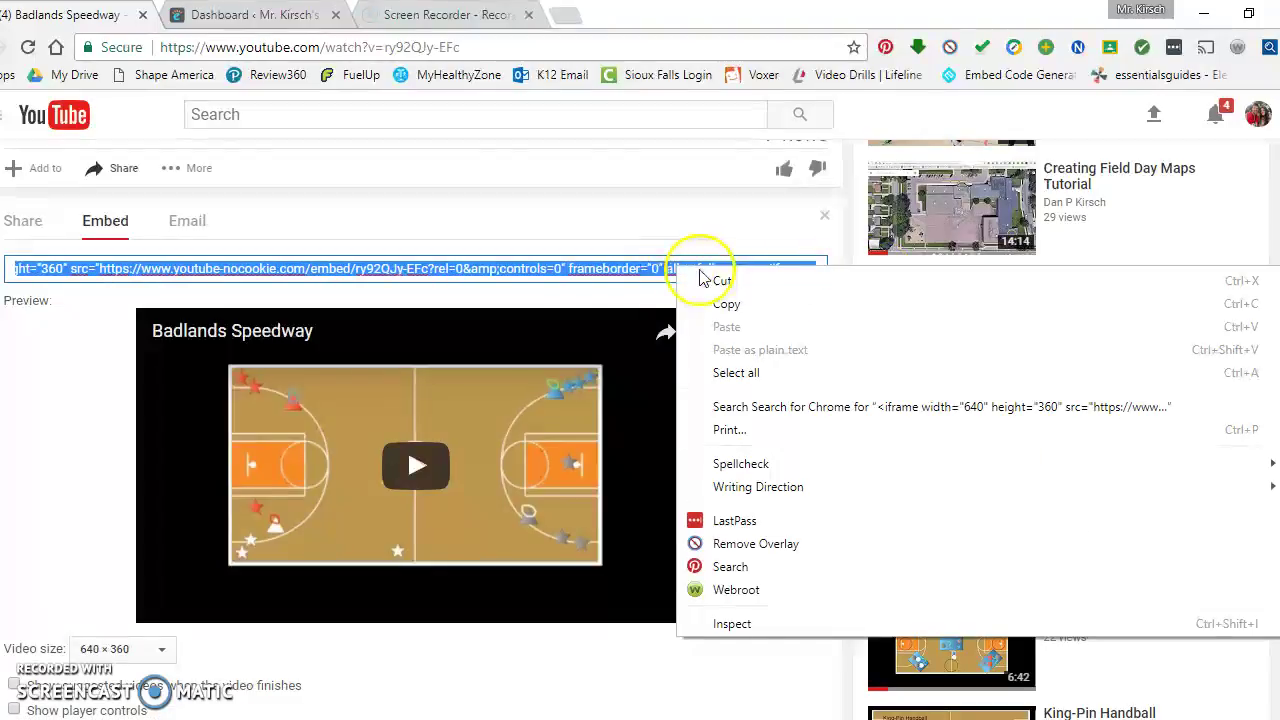
left_click(706, 300)
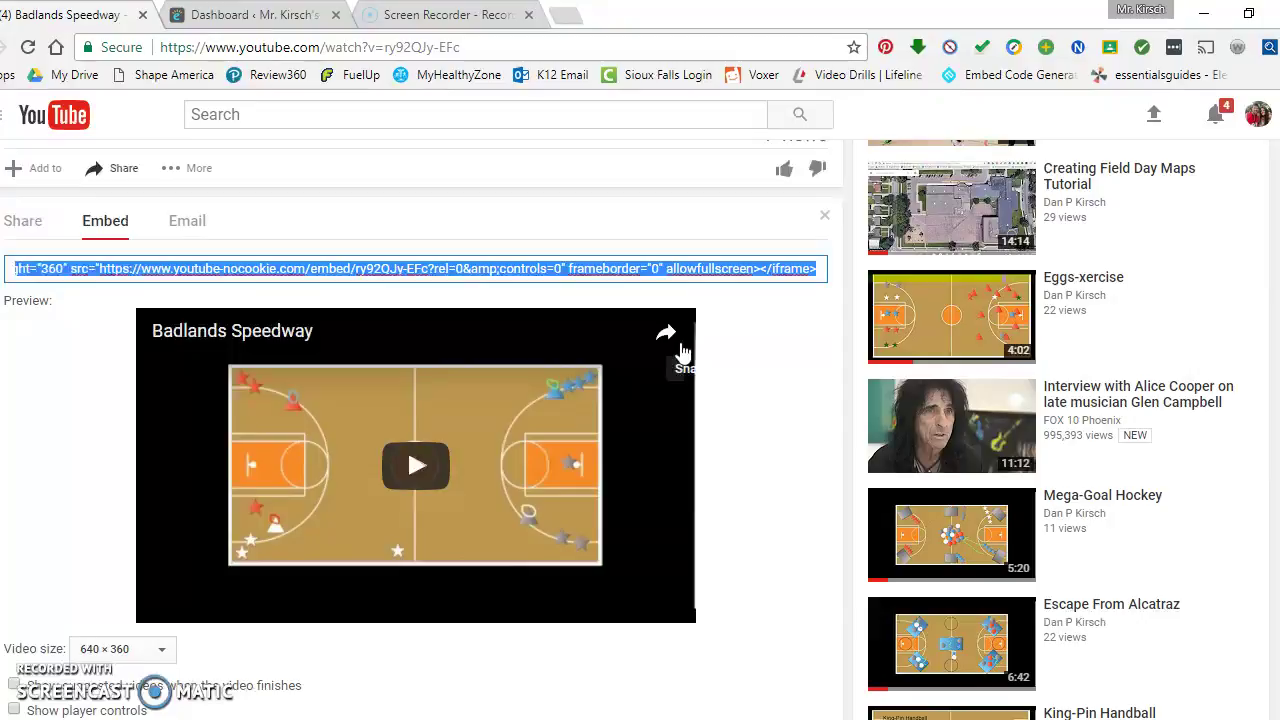
Switch to the Edublogs dashboard and start a new blog post, dismissing the error notice over the editor.
left_click(255, 16)
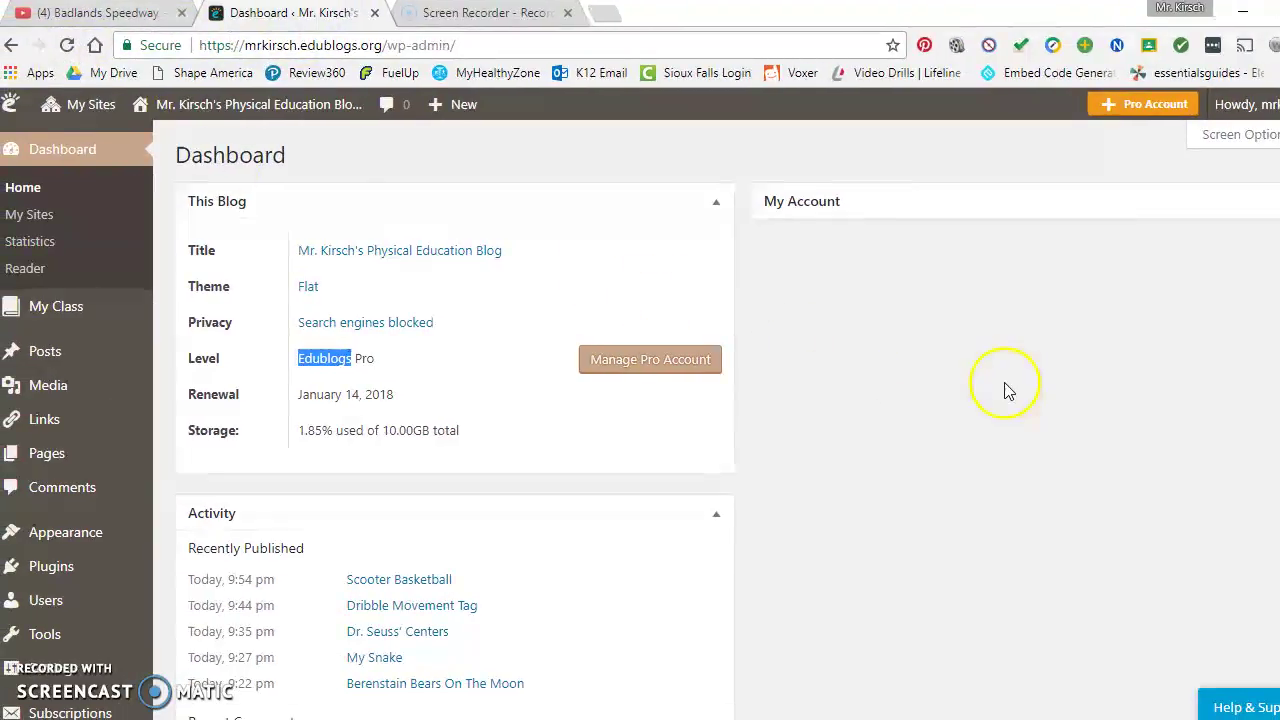
left_click(893, 399)
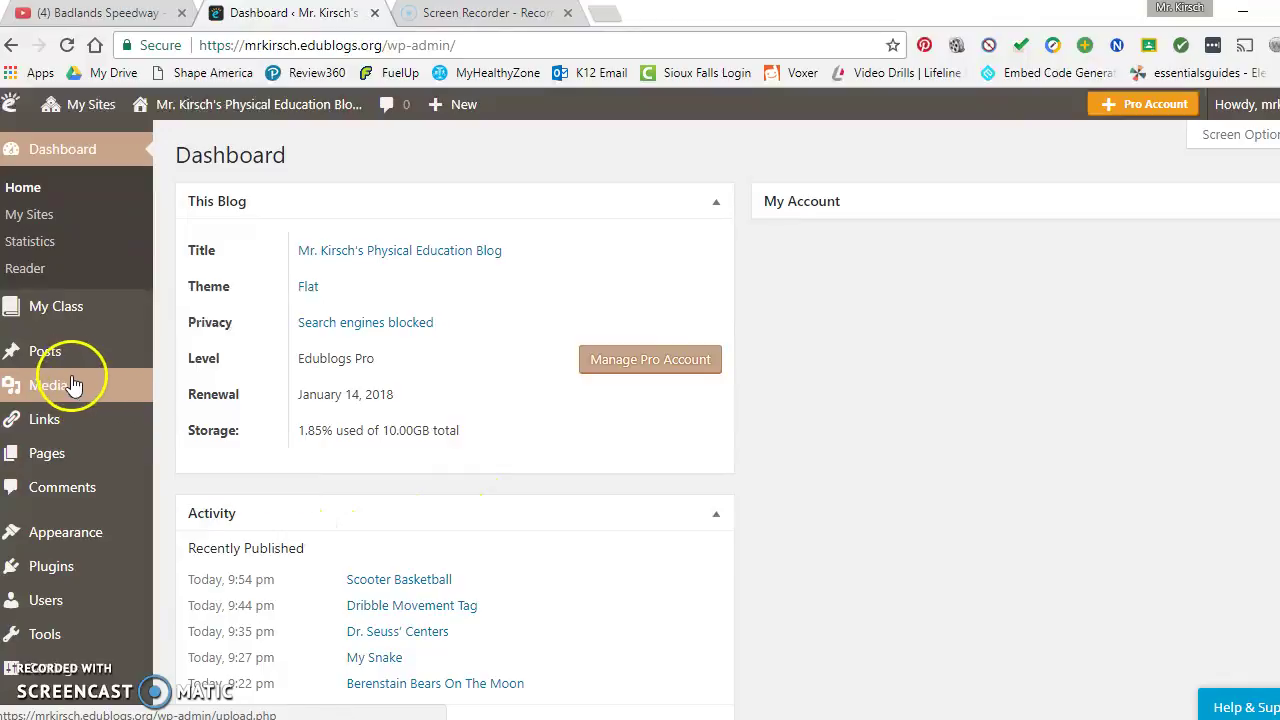
mouse_move(62, 367)
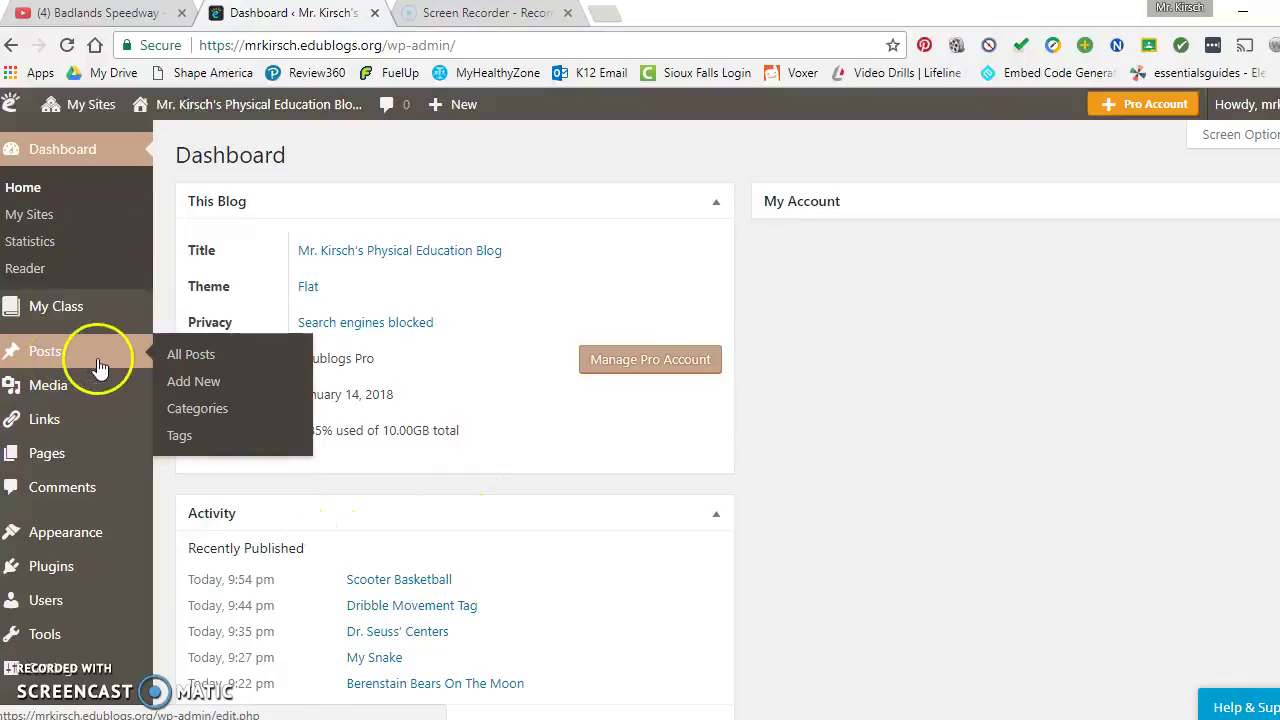
left_click(194, 385)
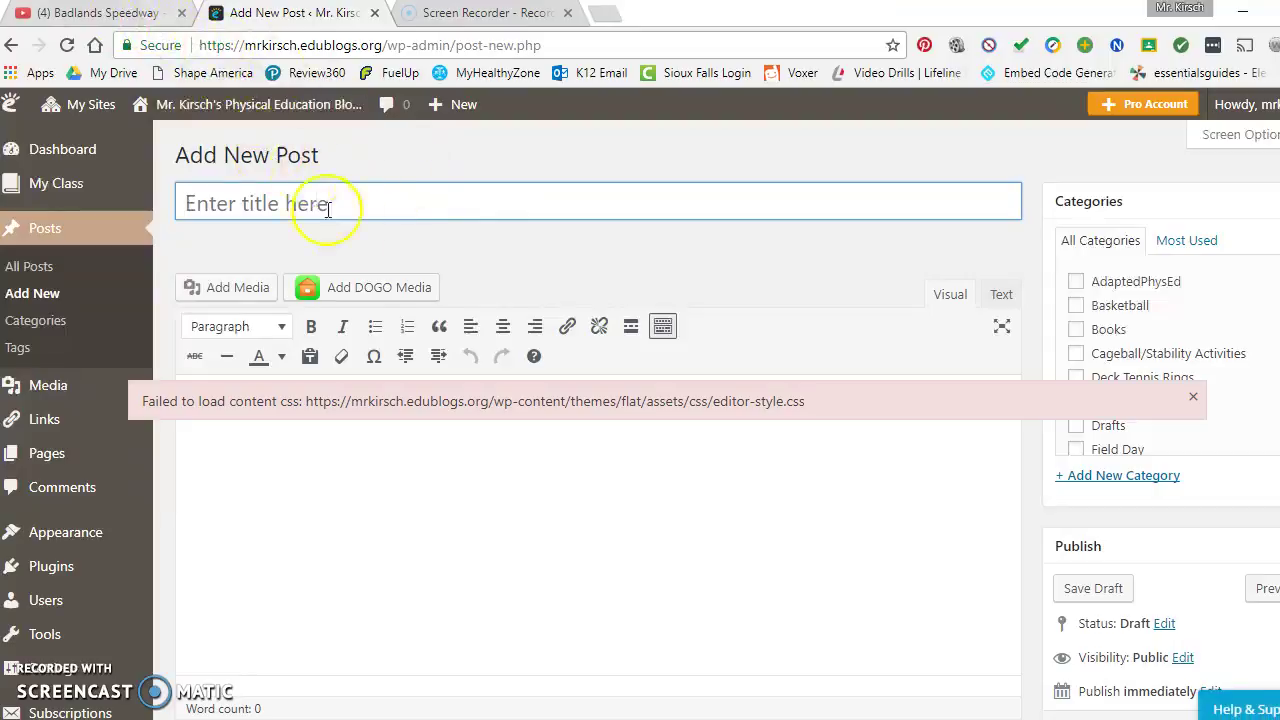
left_click(290, 203)
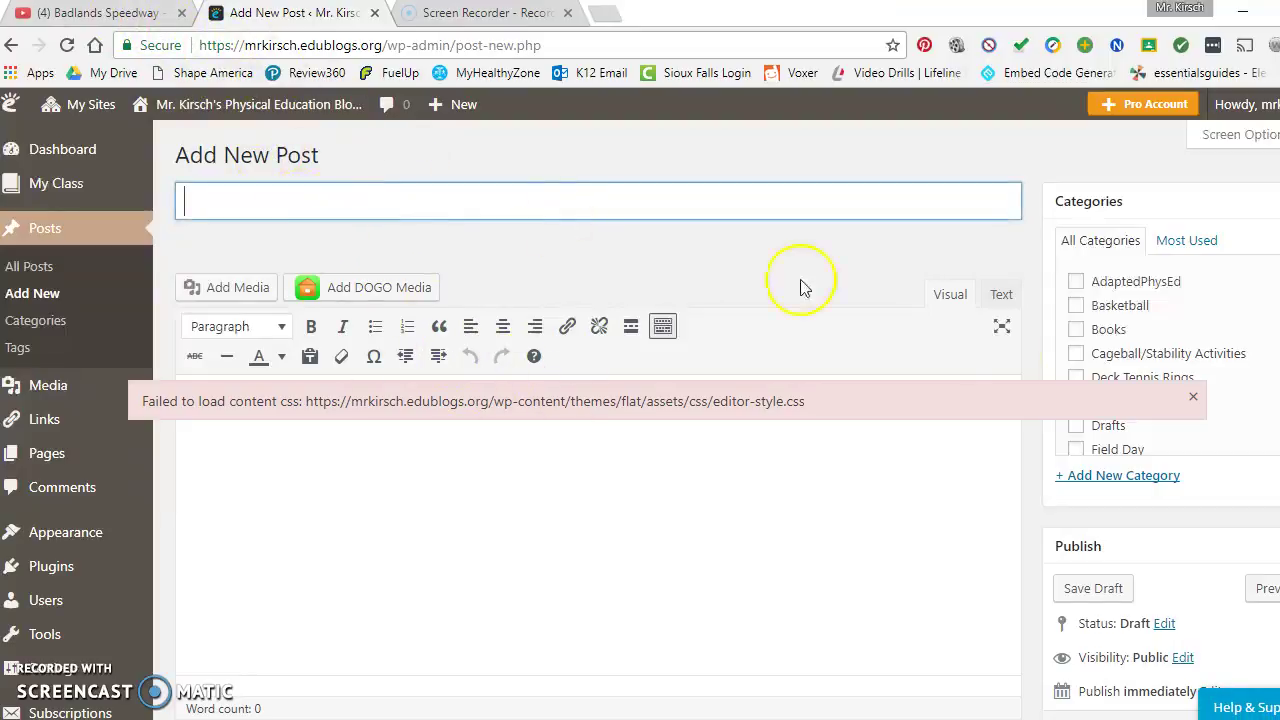
left_click(1193, 398)
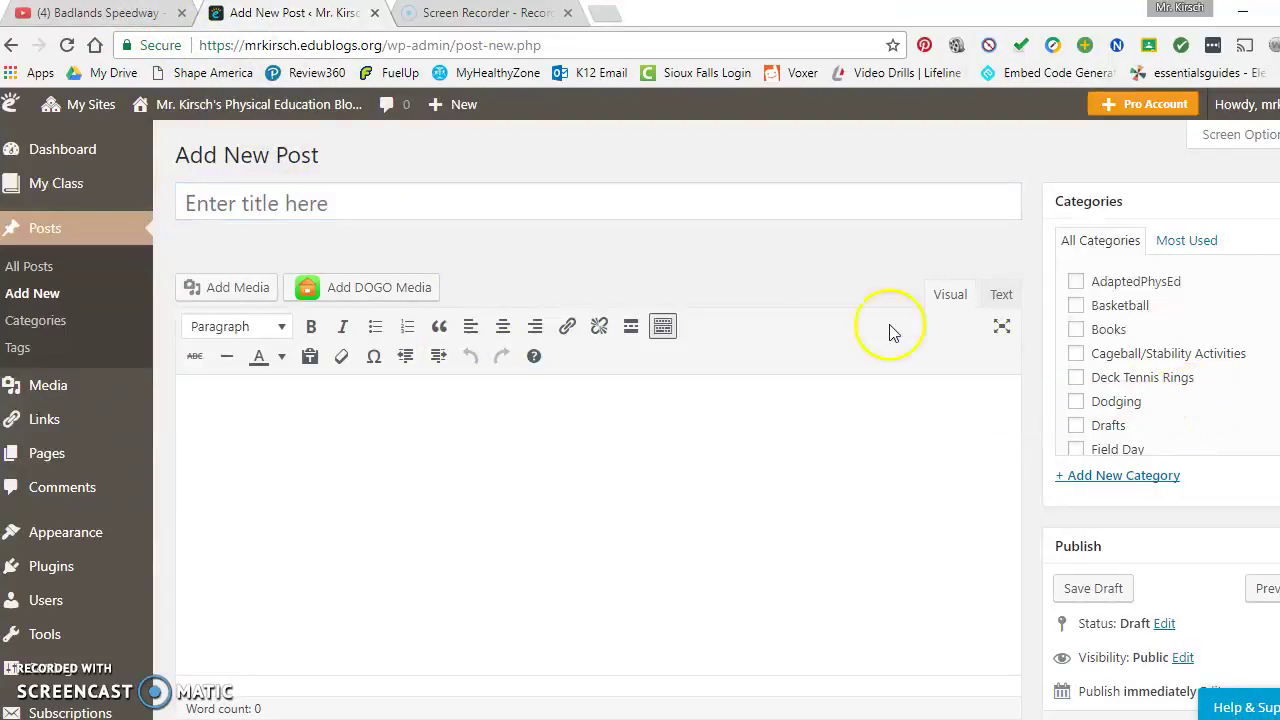
Check the video on YouTube and title the new blog post "Badlands Speedway".
left_click(66, 14)
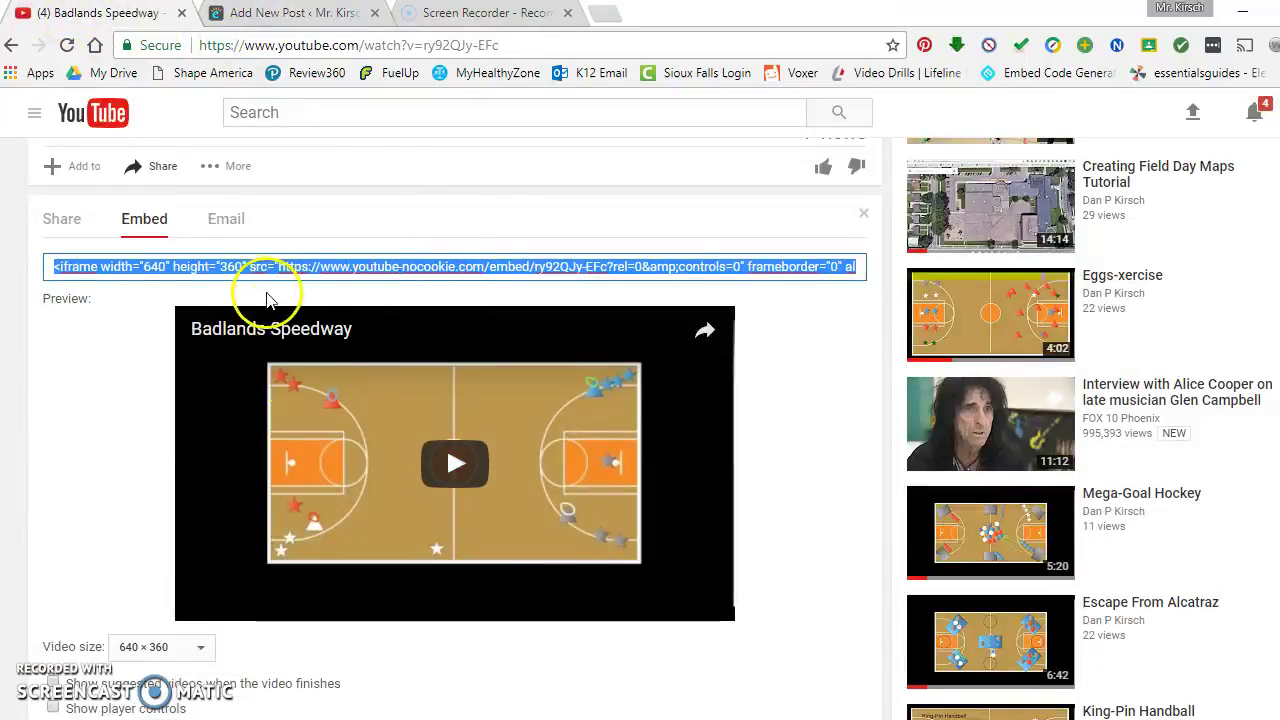
scroll(290, 235, "up", 3)
scroll(333, 230, "up", 4)
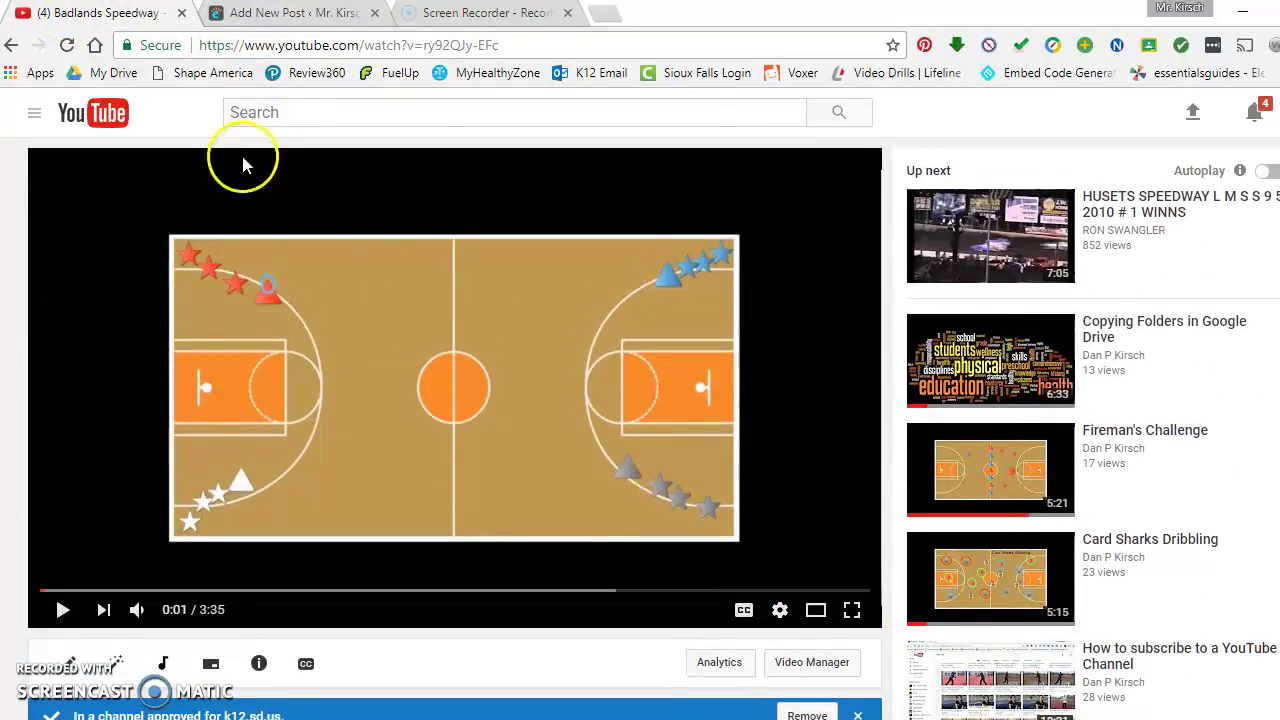
left_click(282, 13)
left_click(337, 199)
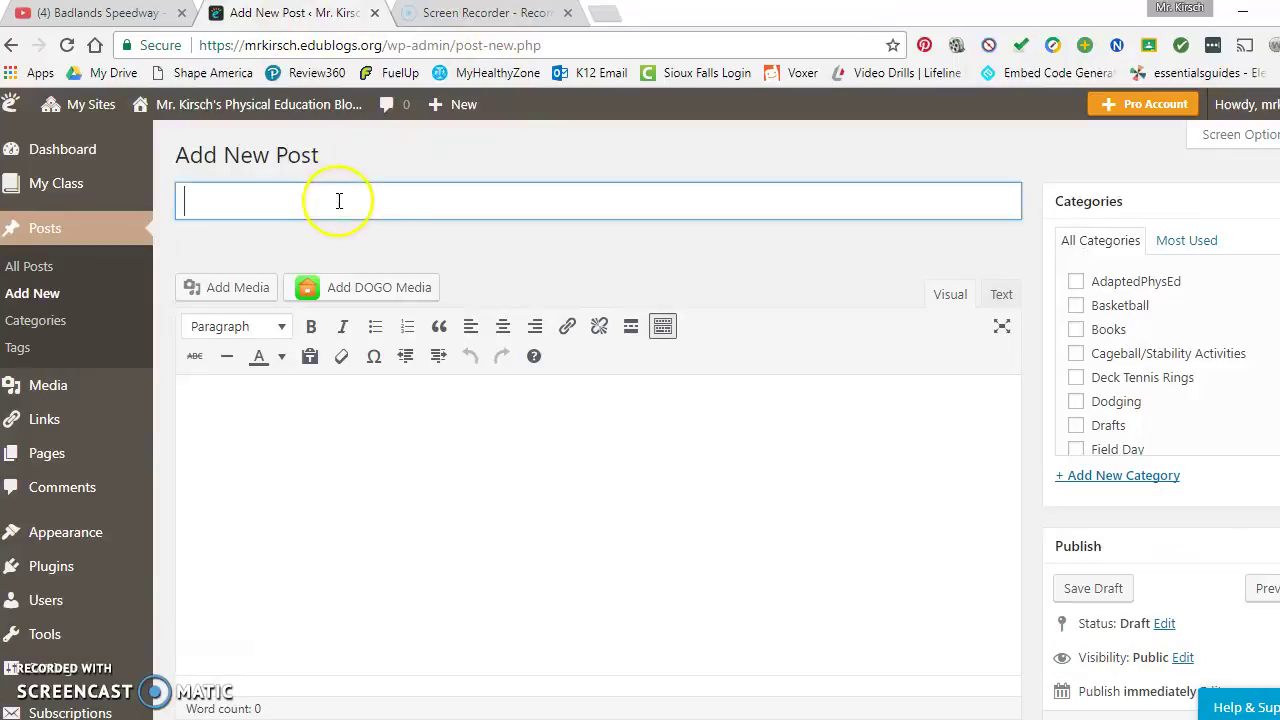
type("Bad")
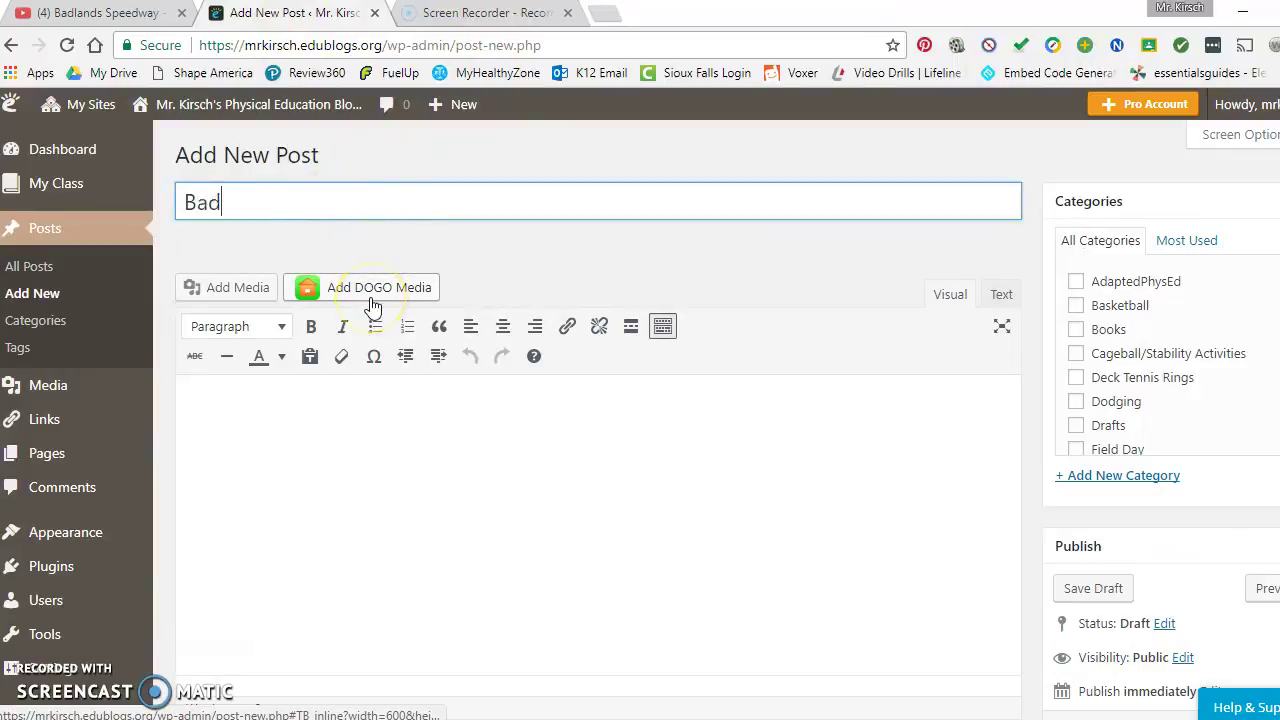
type("lands Speedway")
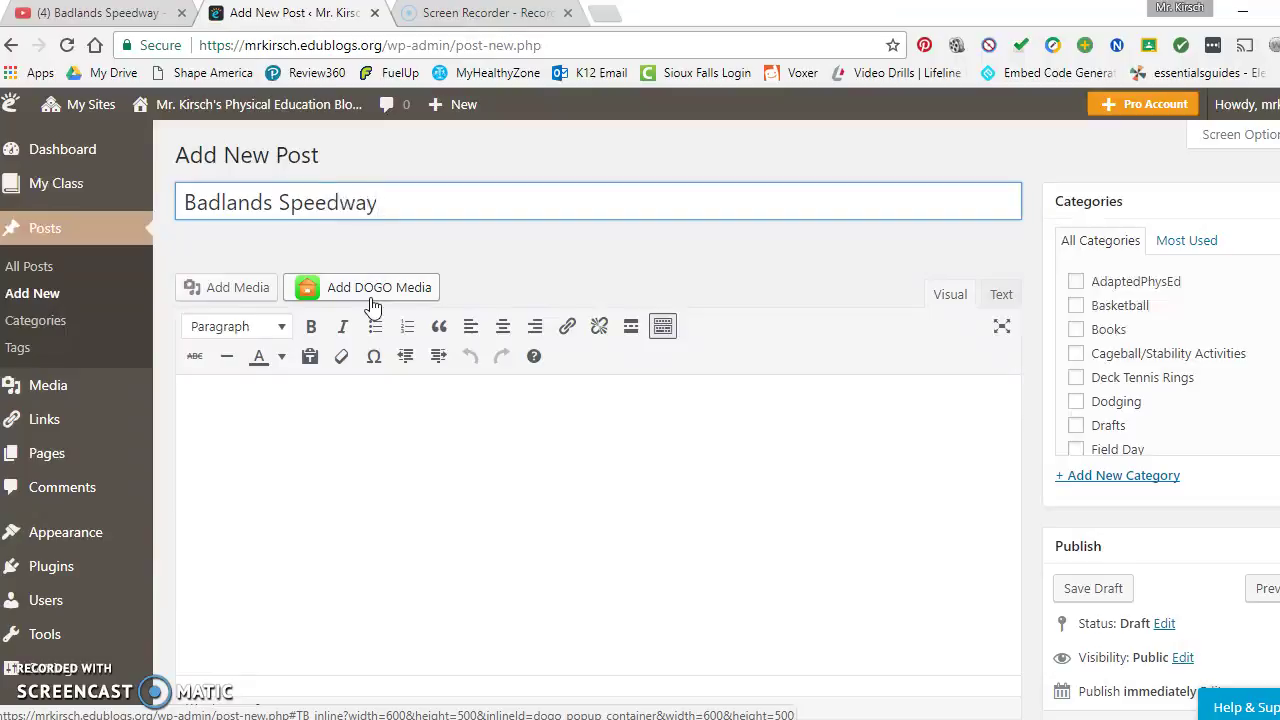
Add an embed code as media in the post body and paste the copied Badlands Speedway iframe code.
left_click(711, 511)
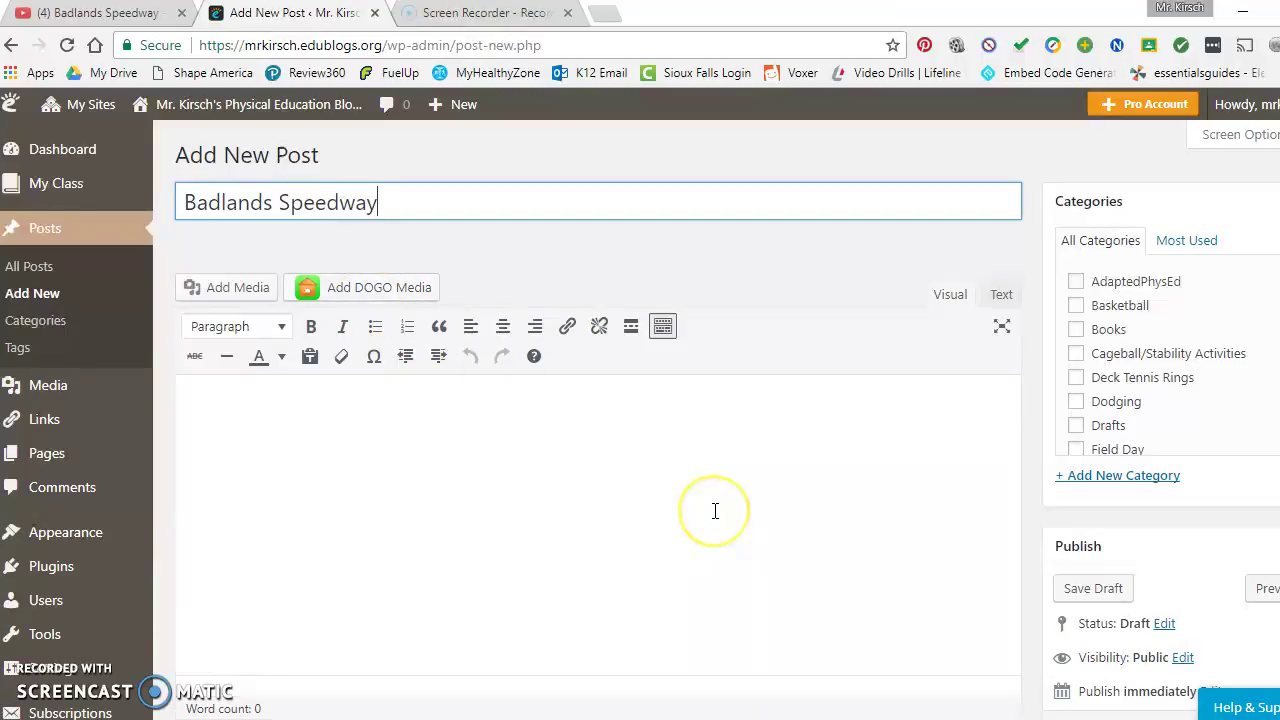
left_click(594, 515)
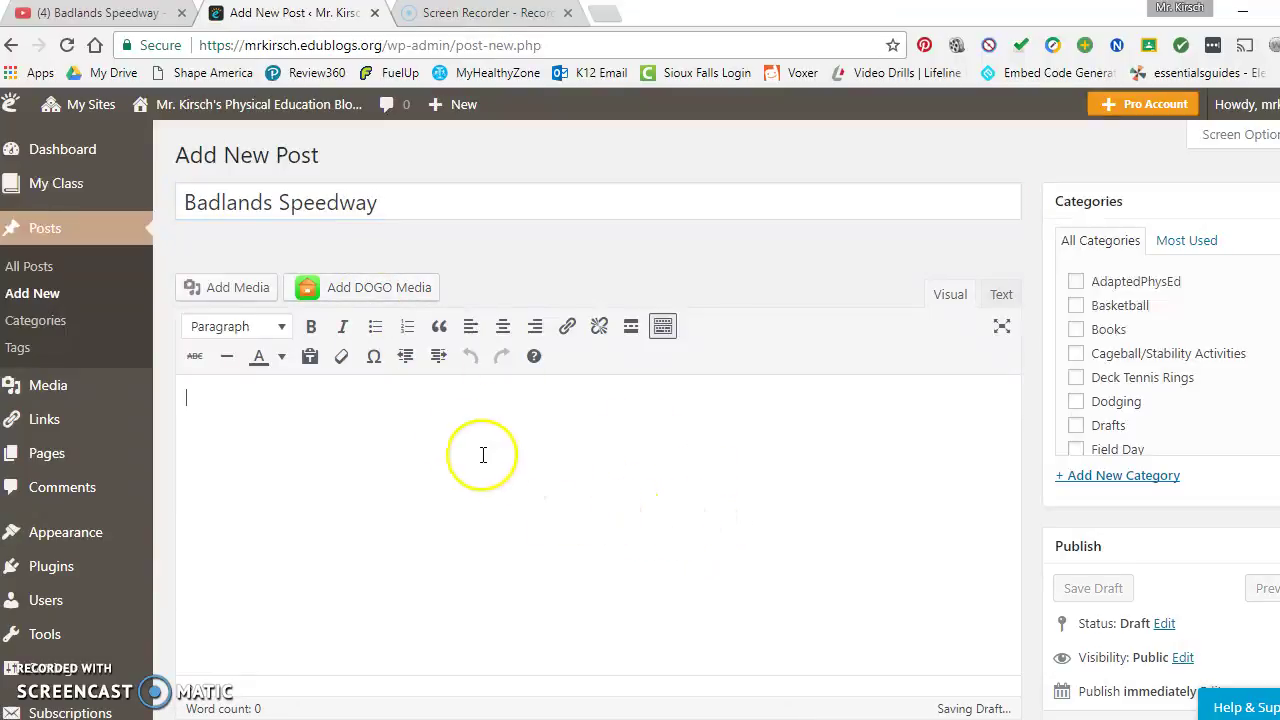
left_click(238, 289)
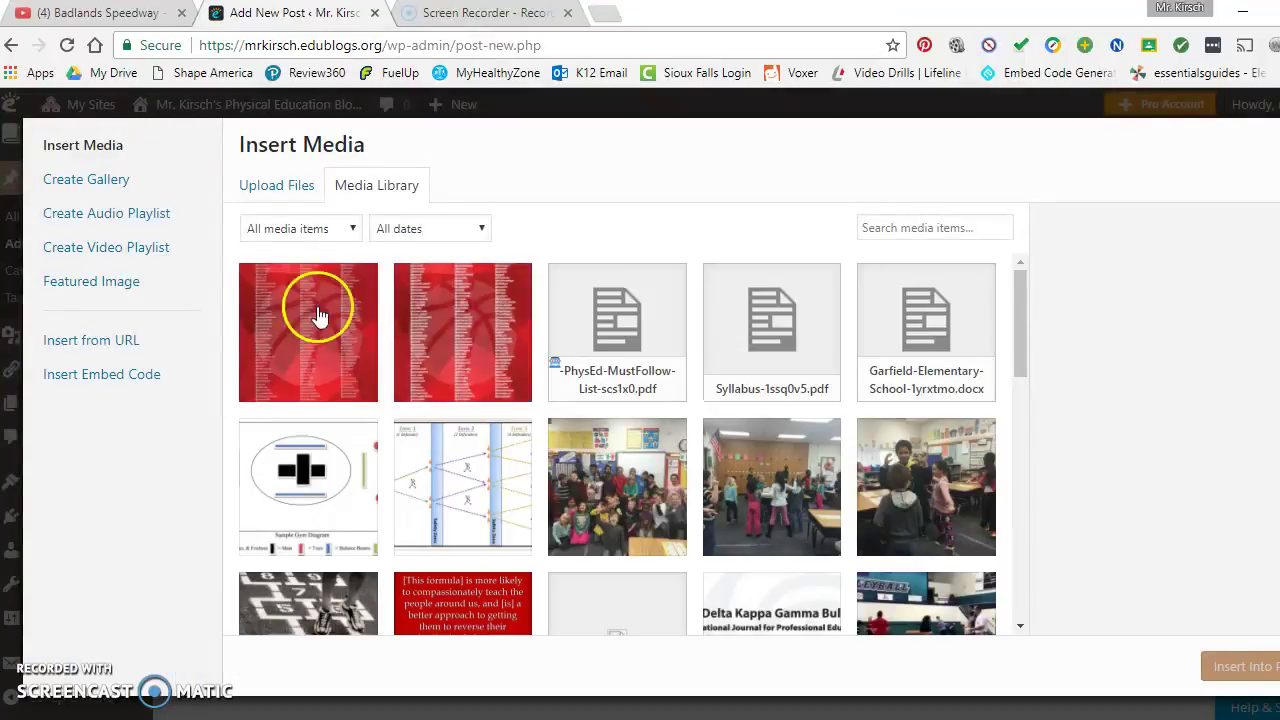
left_click(107, 388)
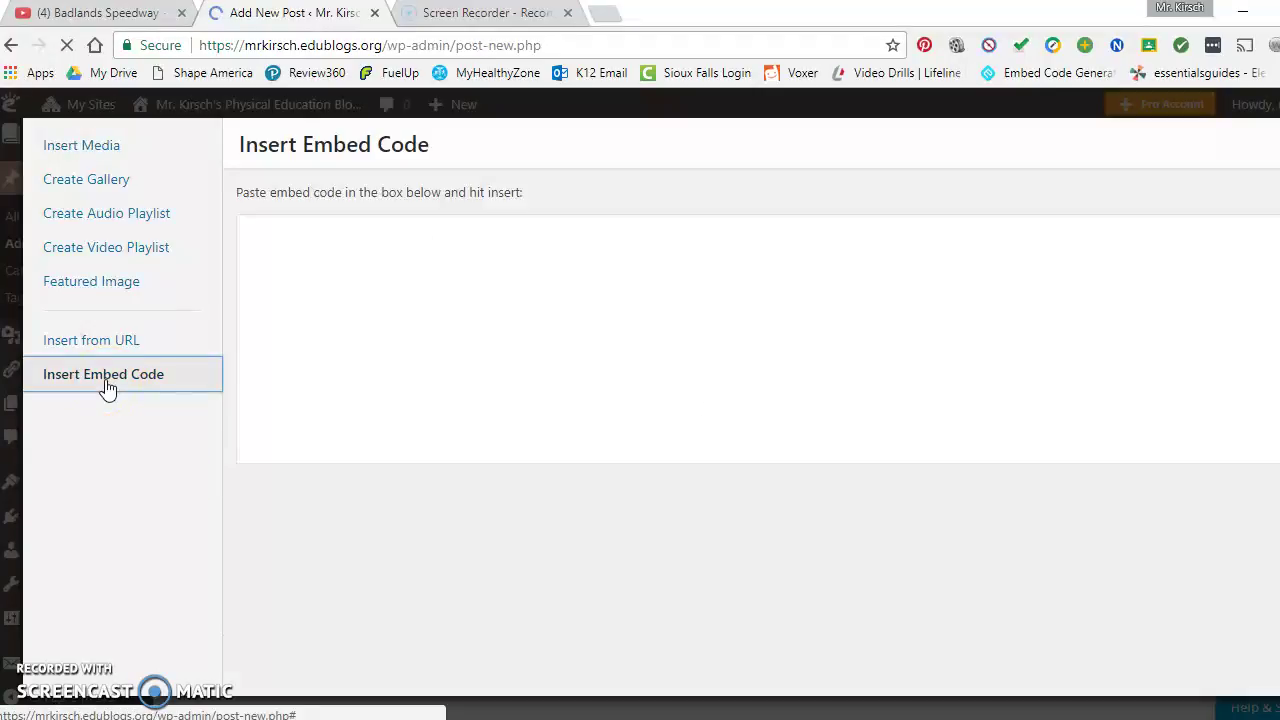
left_click(320, 262)
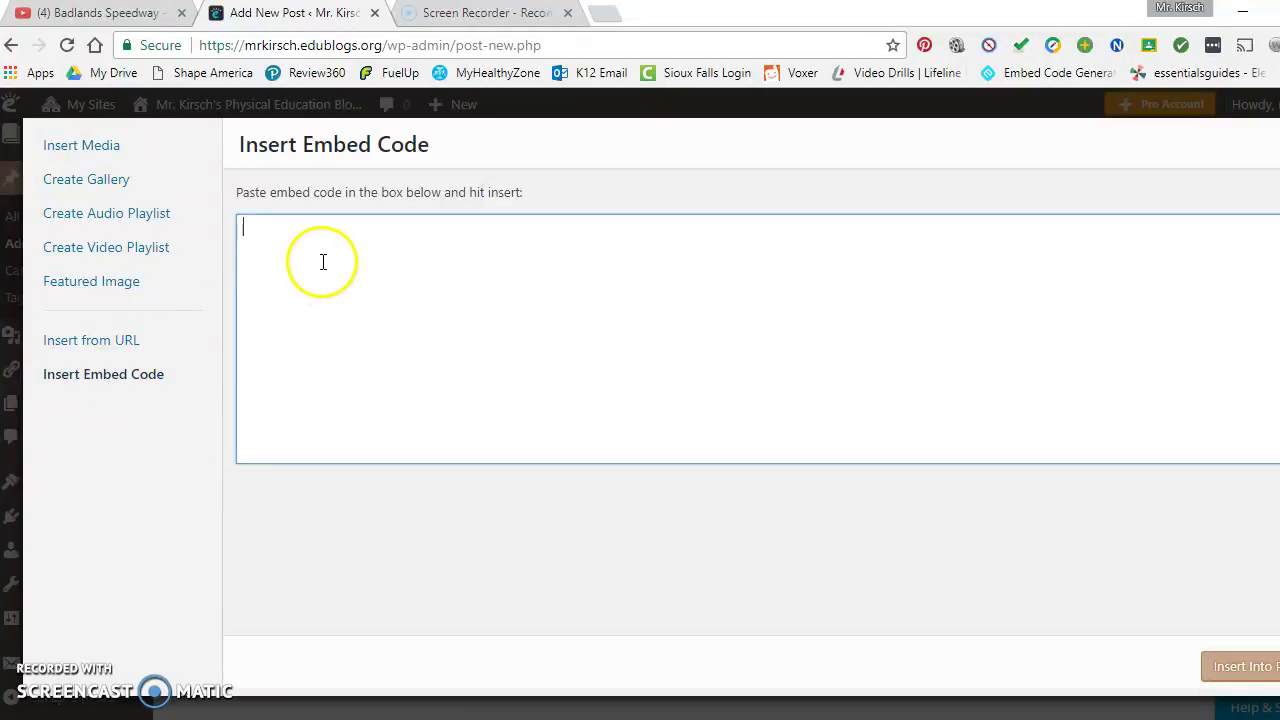
right_click(322, 262)
left_click(372, 377)
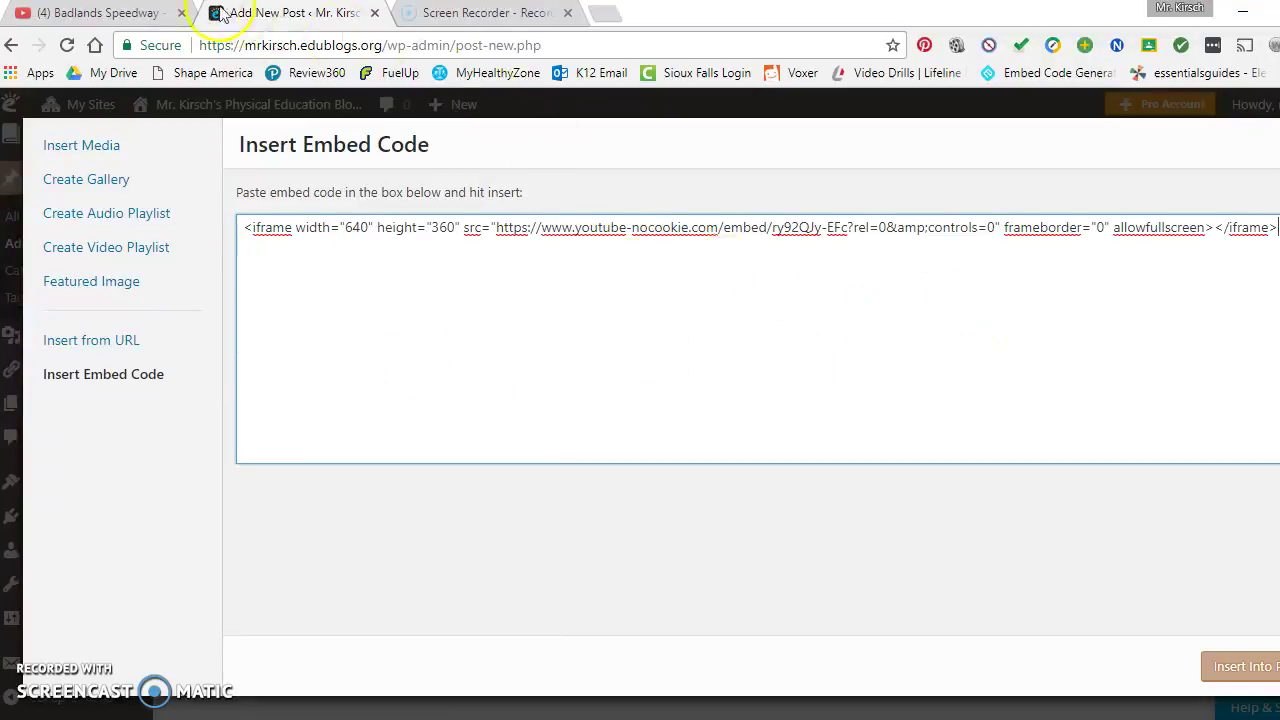
Recheck the video's embed options on YouTube and set the height in the pasted iframe code to 400.
left_click(128, 12)
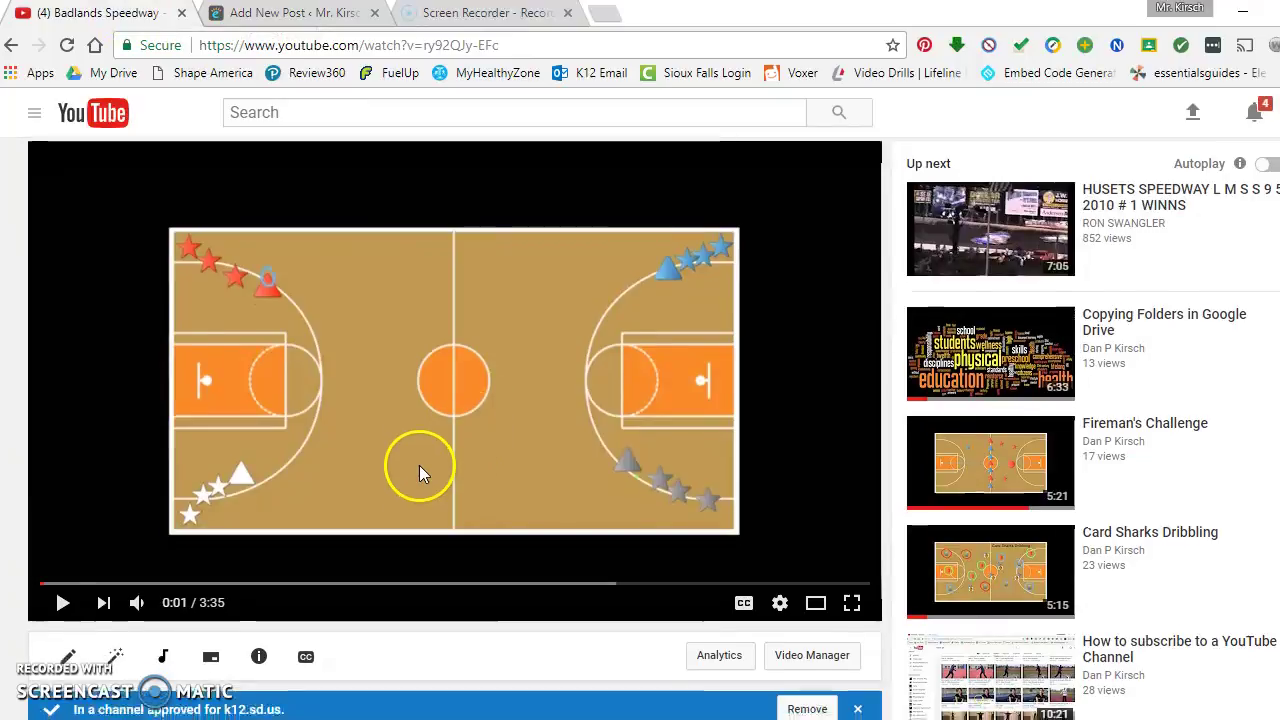
scroll(419, 465, "down", 5)
scroll(426, 465, "down", 2)
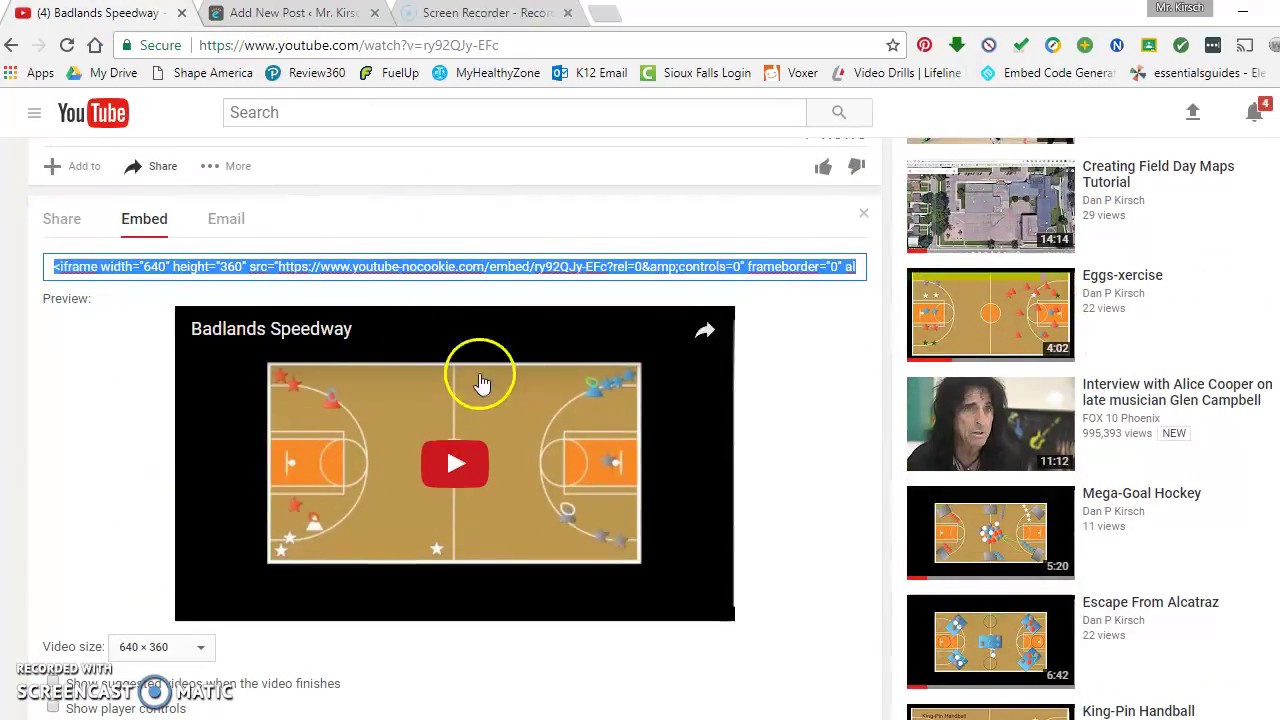
left_click(298, 14)
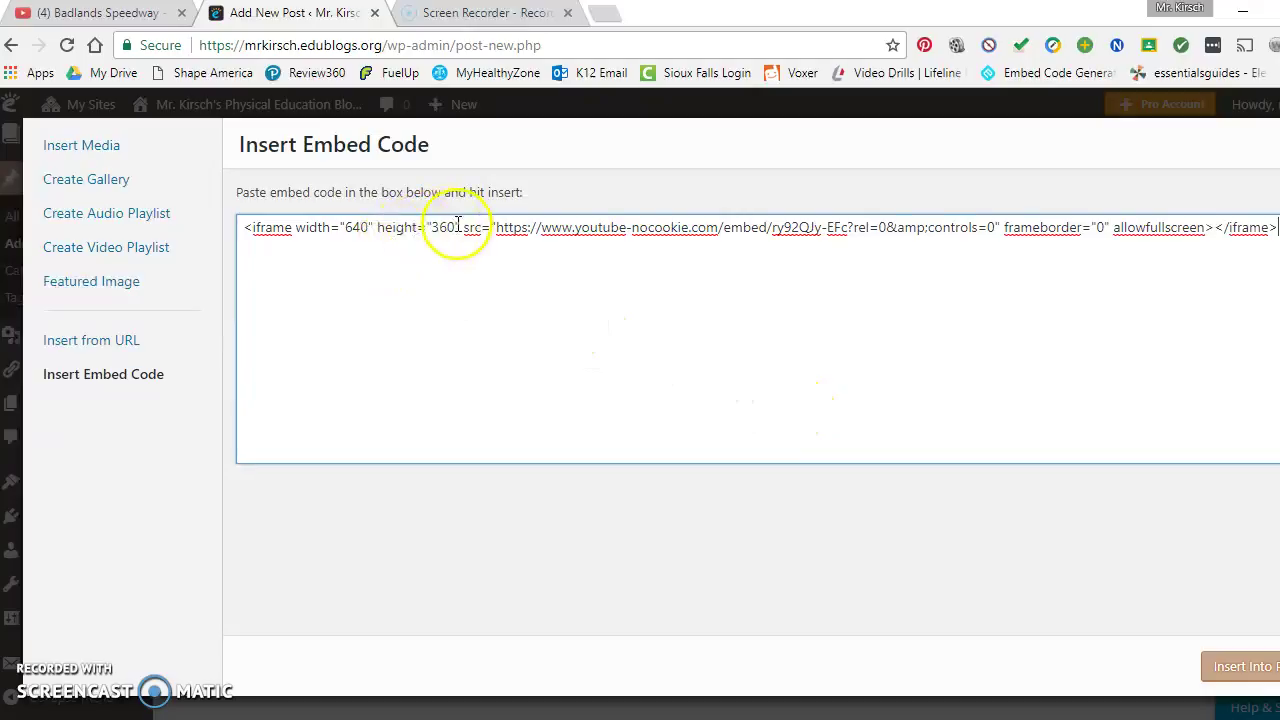
left_click(493, 227)
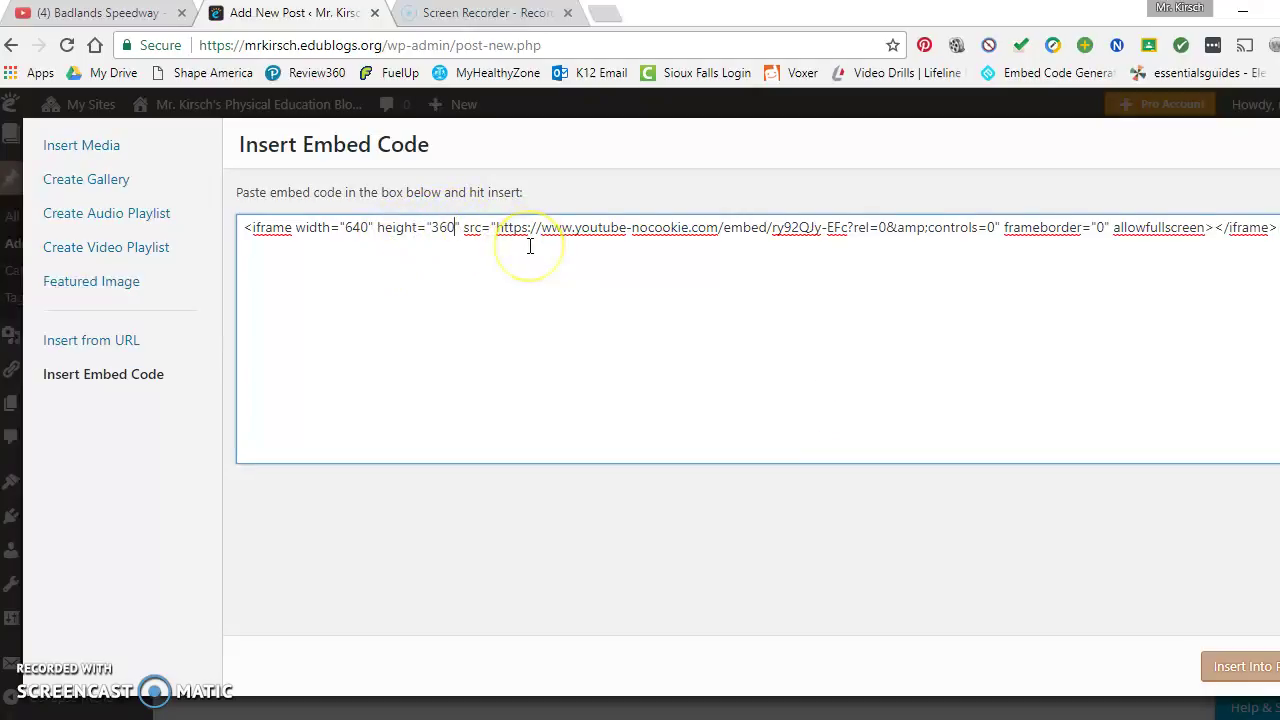
key("BackSpace")
key("BackSpace")
key("BackSpace")
type("400")
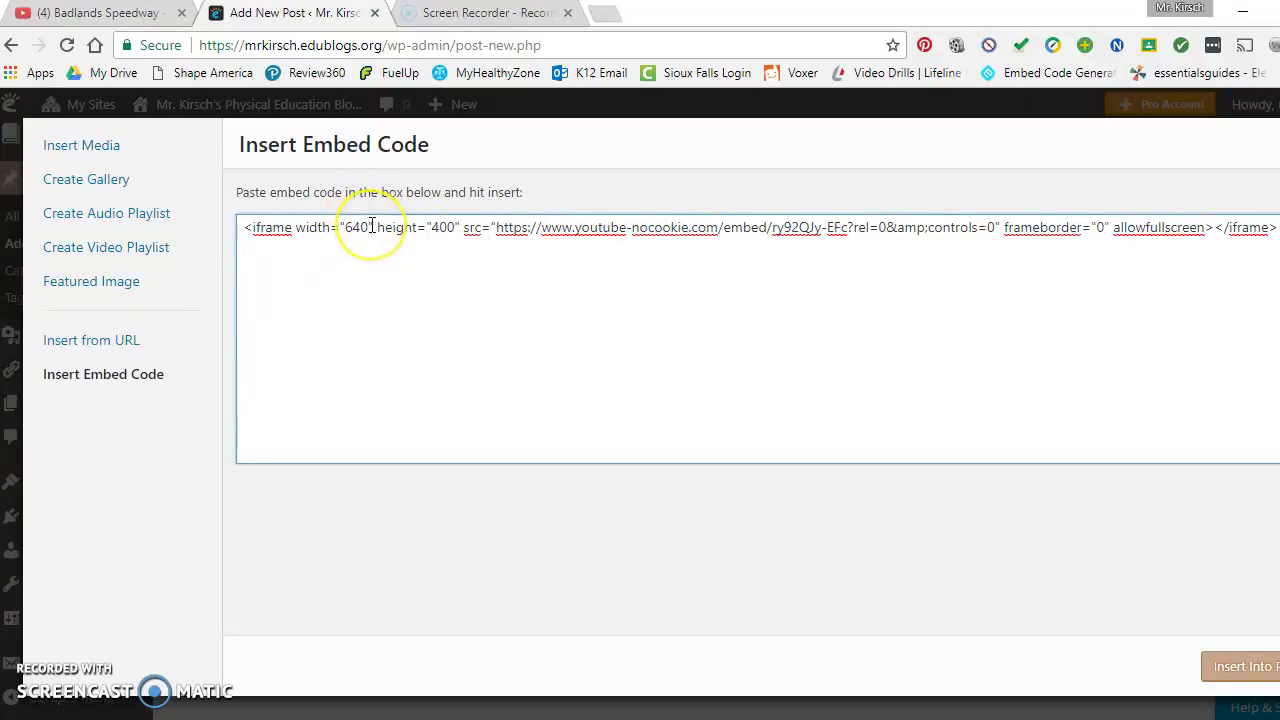
Set the width in the iframe code to 700 and insert the embed code into the post.
key("BackSpace")
key("BackSpace")
key("BackSpace")
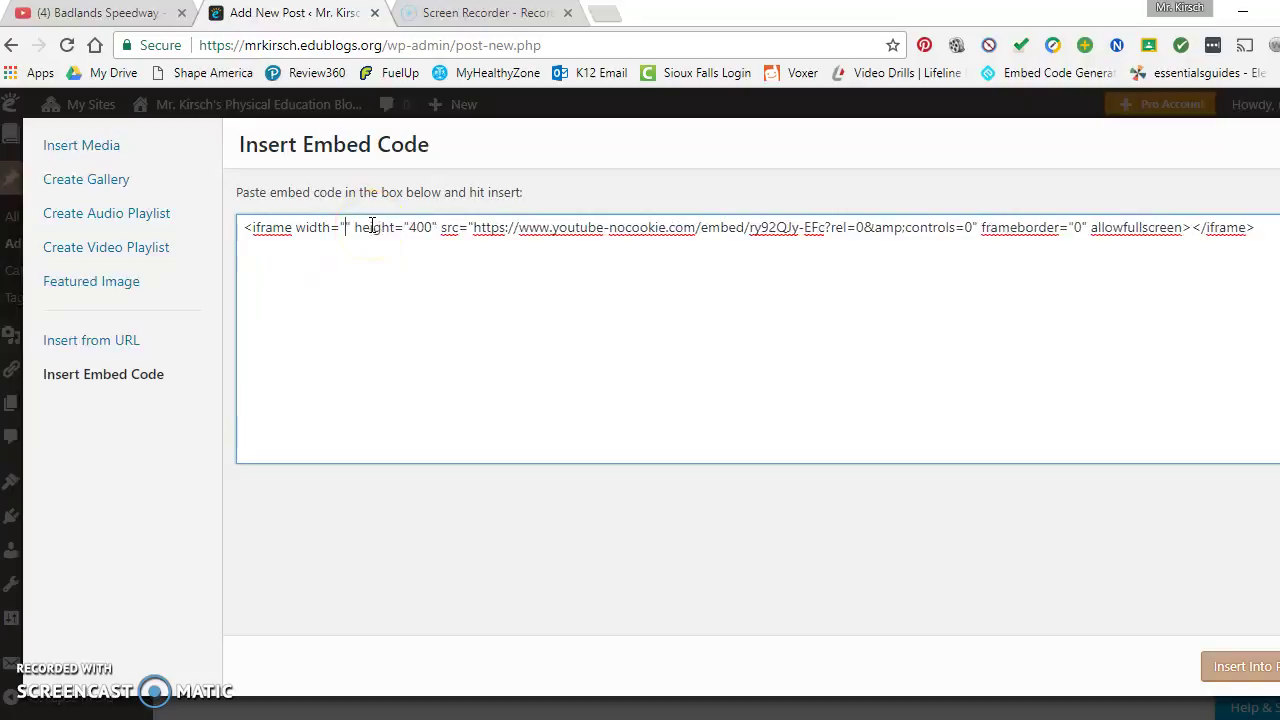
type("700")
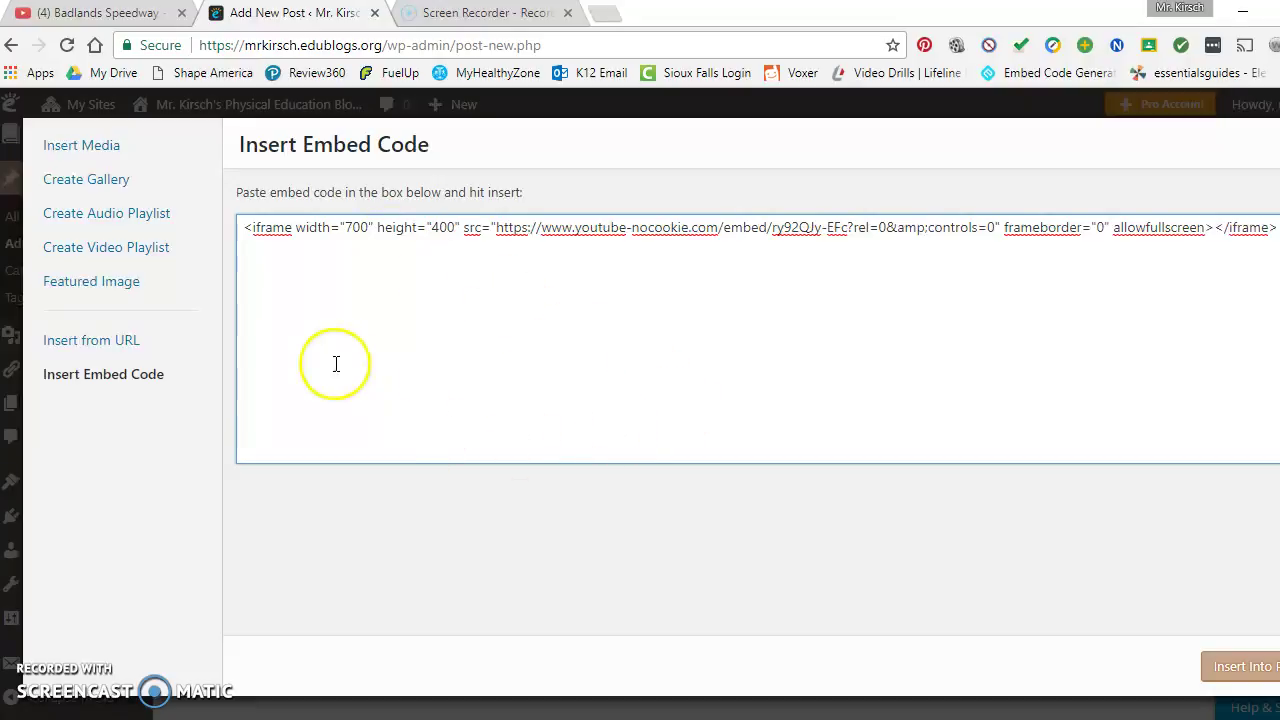
left_click(1245, 667)
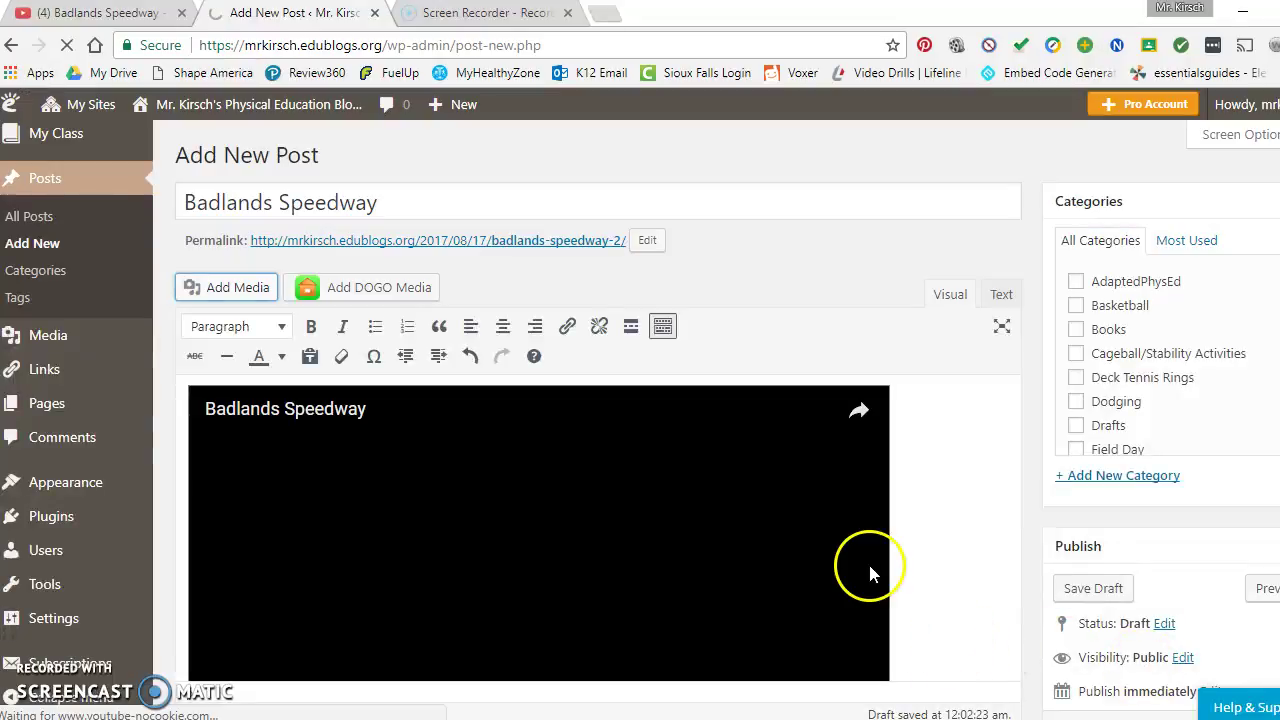
scroll(867, 515, "down", 4)
scroll(771, 505, "up", 2)
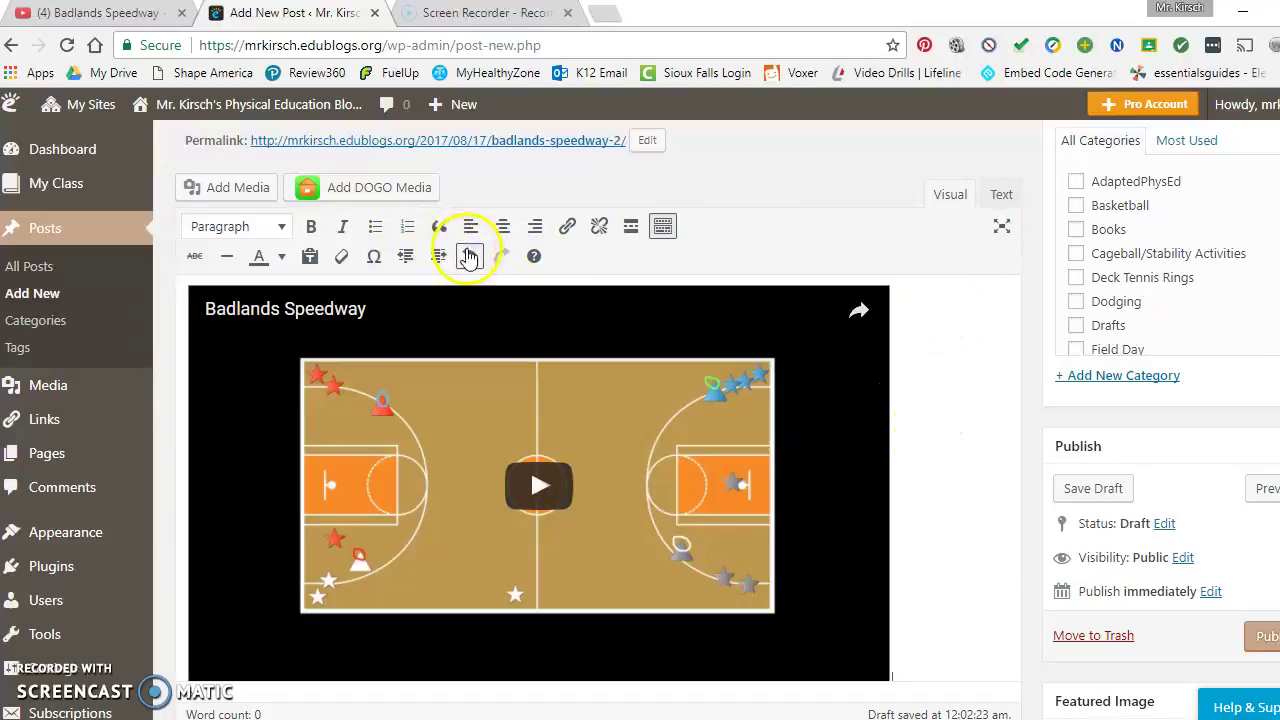
Undo the video insertion and switch the post editor to its HTML text view.
left_click(470, 256)
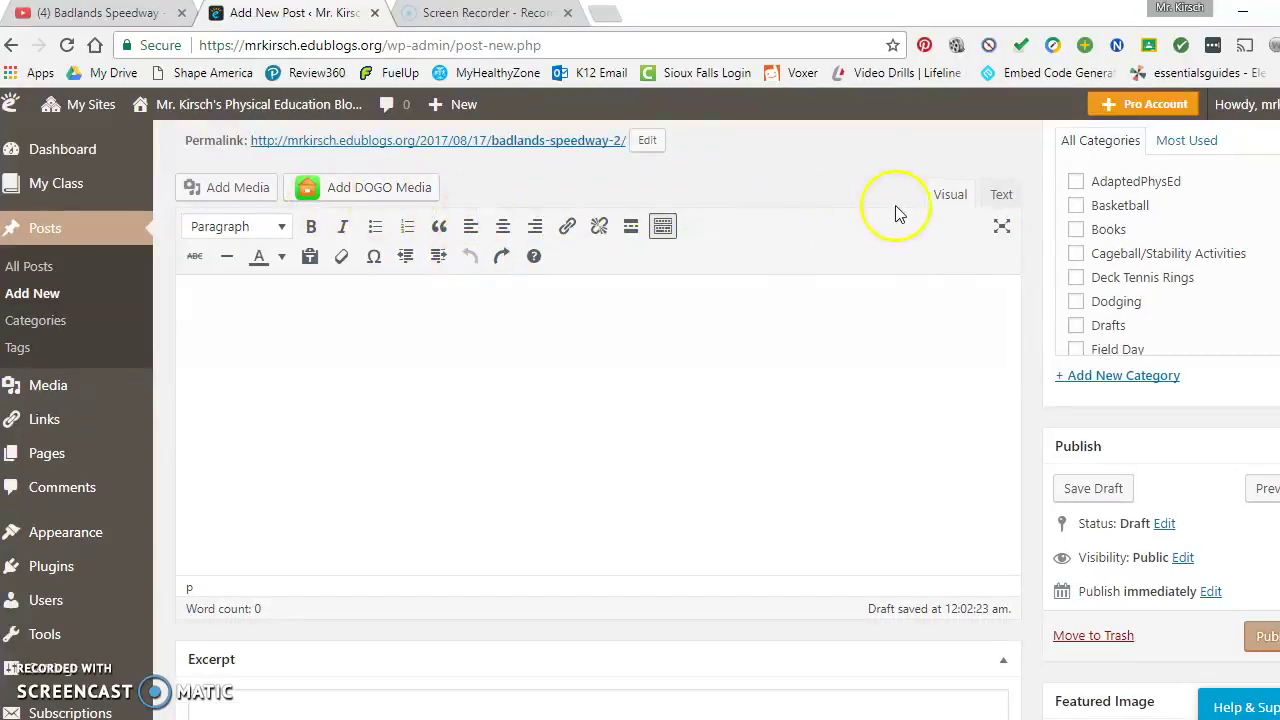
left_click(1001, 198)
left_click(950, 196)
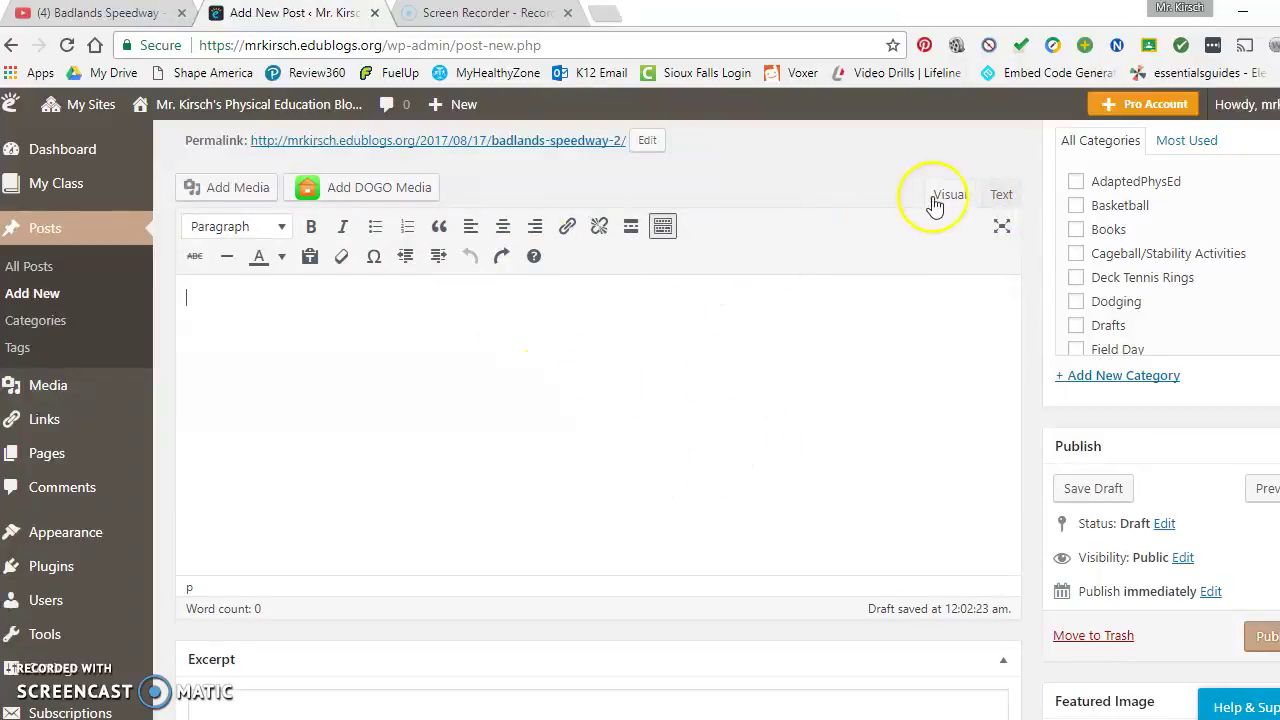
left_click(997, 198)
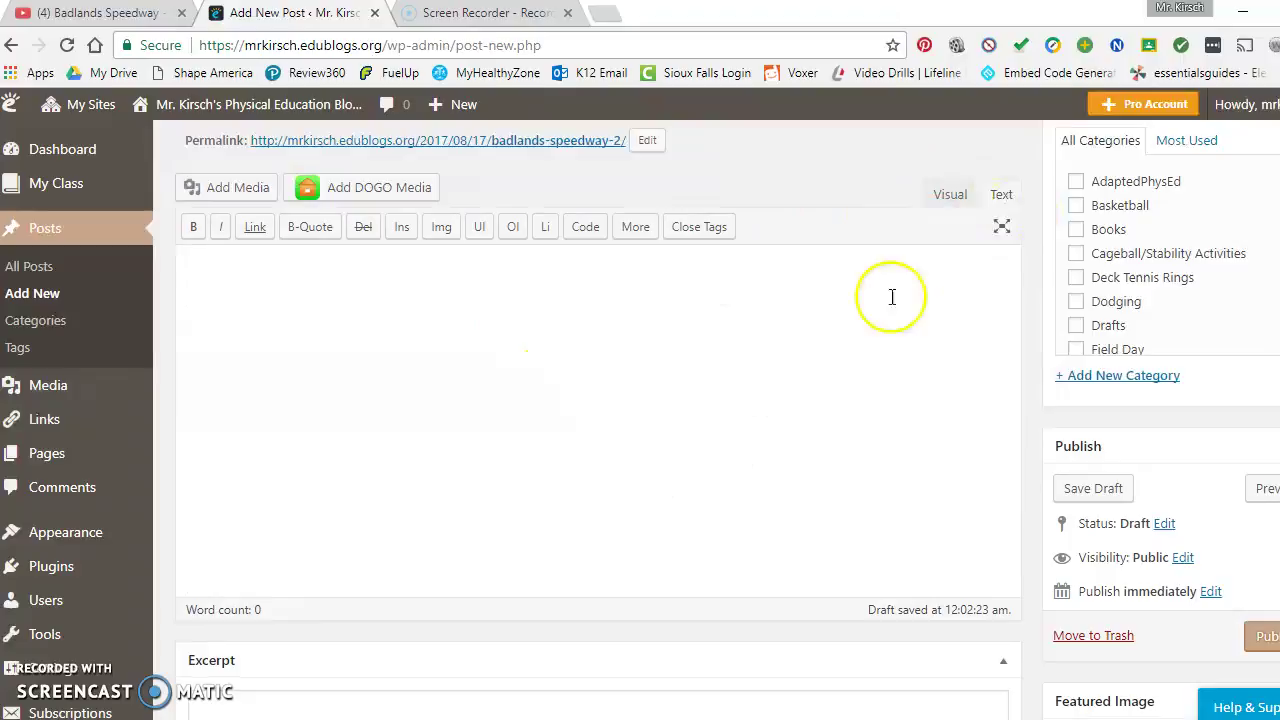
Paste the original iframe embed code into the post's HTML and show the video in the visual view.
right_click(252, 272)
right_click(277, 323)
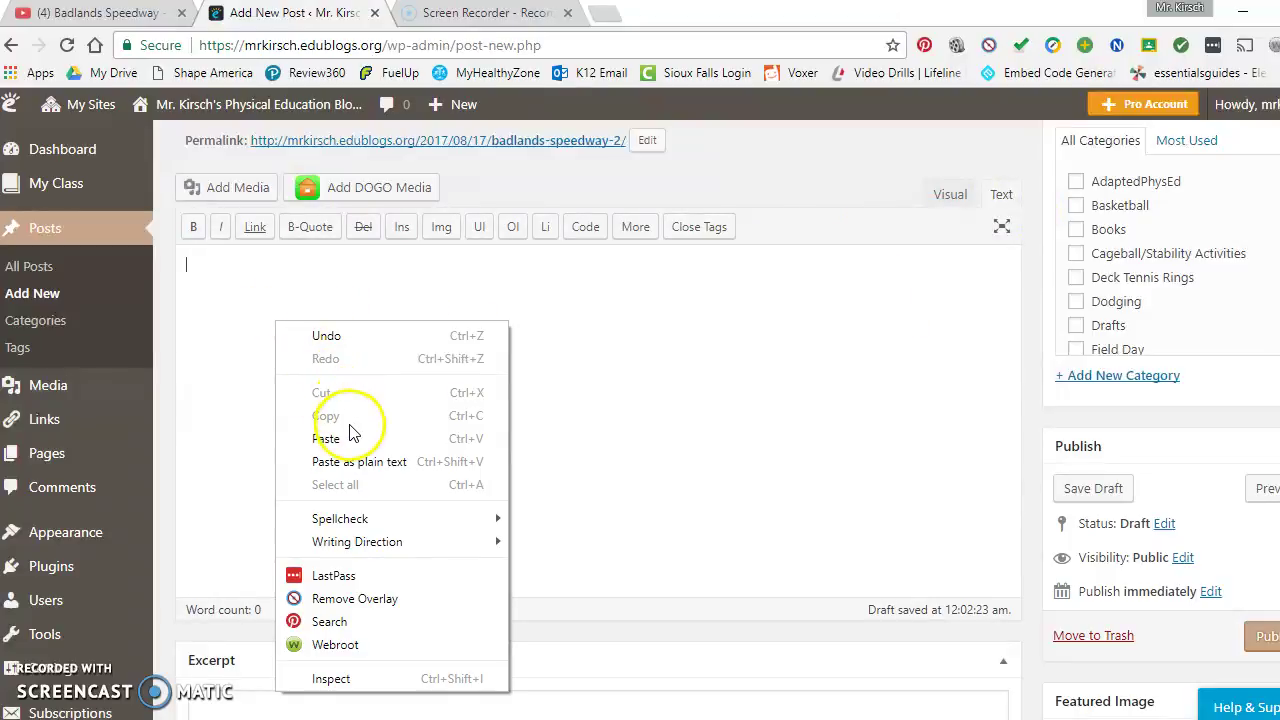
left_click(359, 439)
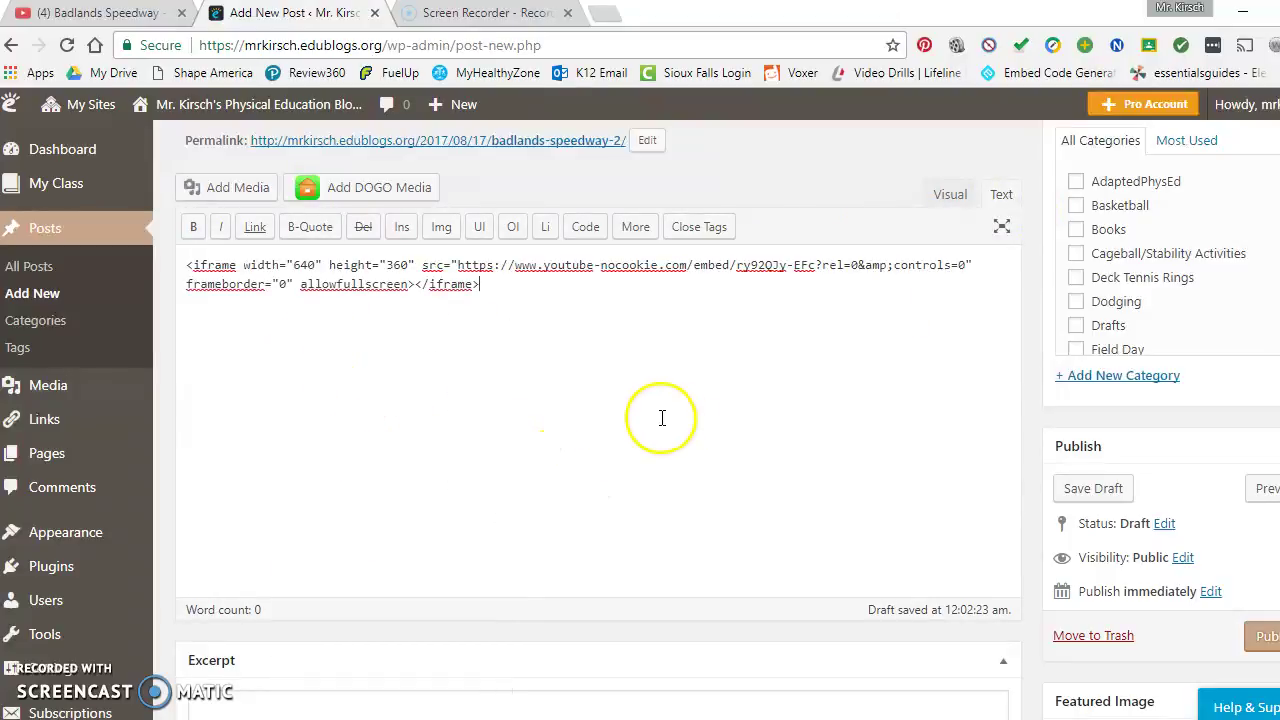
left_click(949, 196)
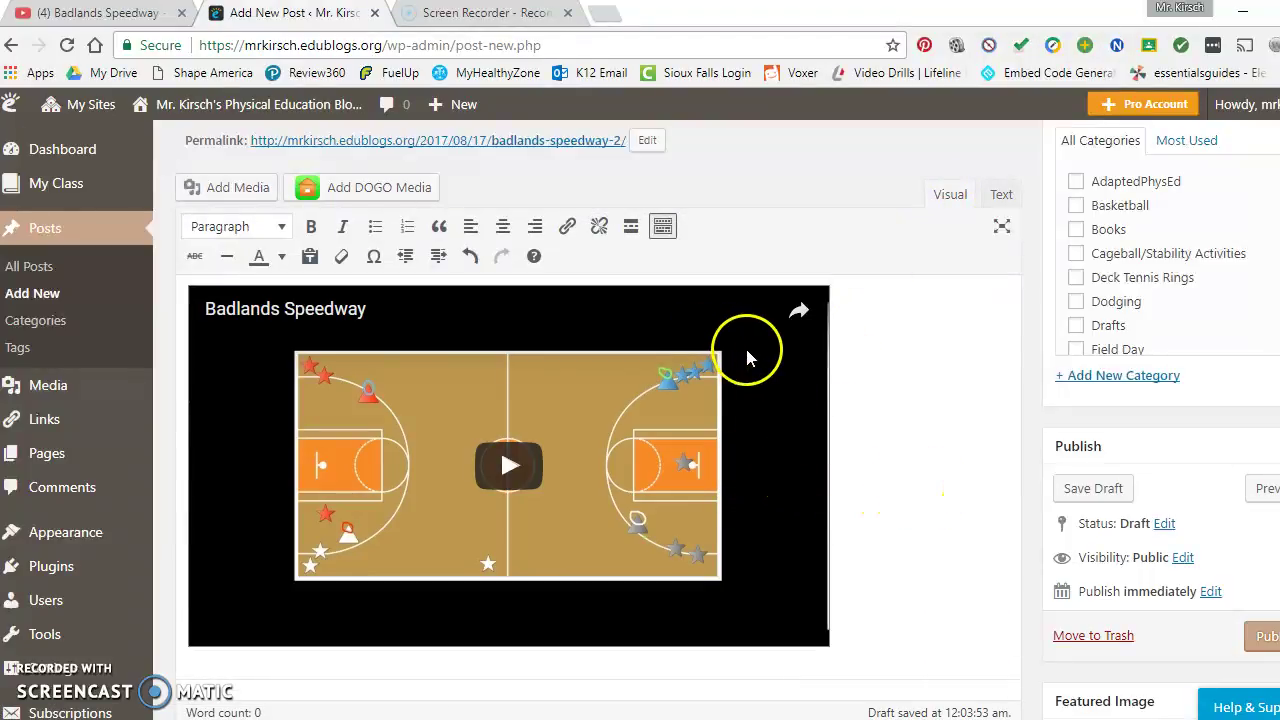
scroll(797, 362, "up", 1)
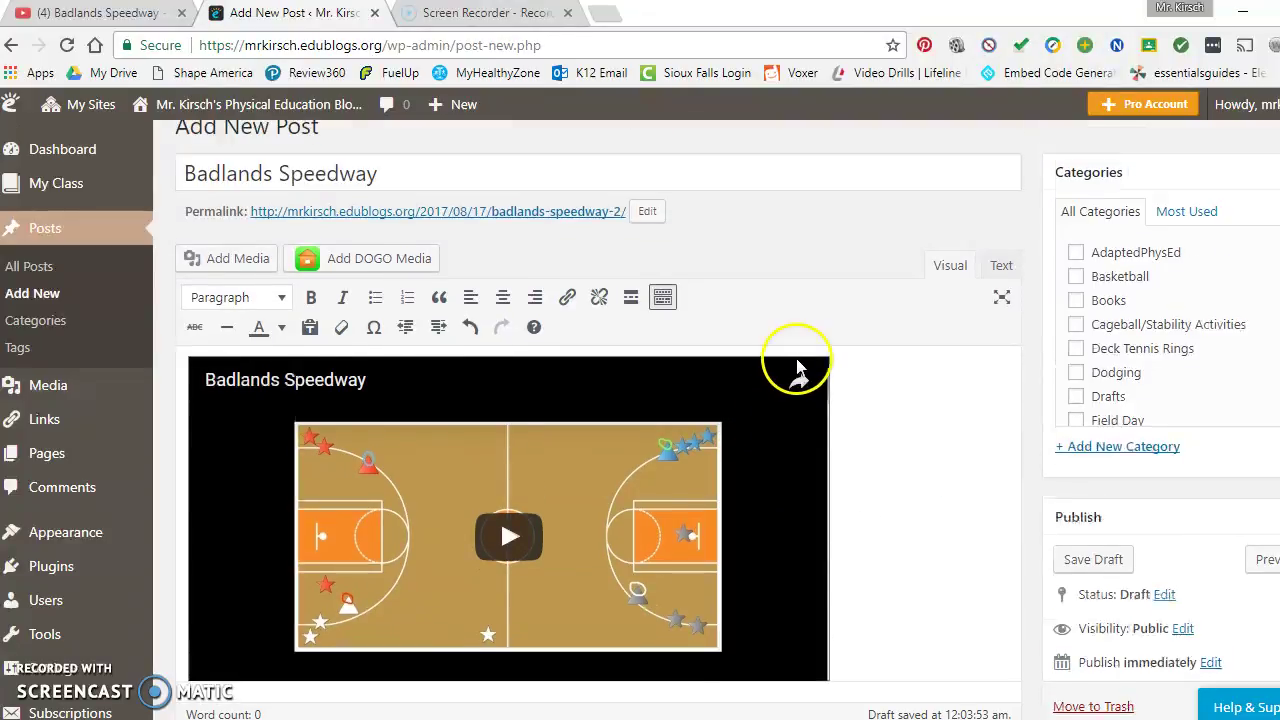
scroll(871, 434, "down", 2)
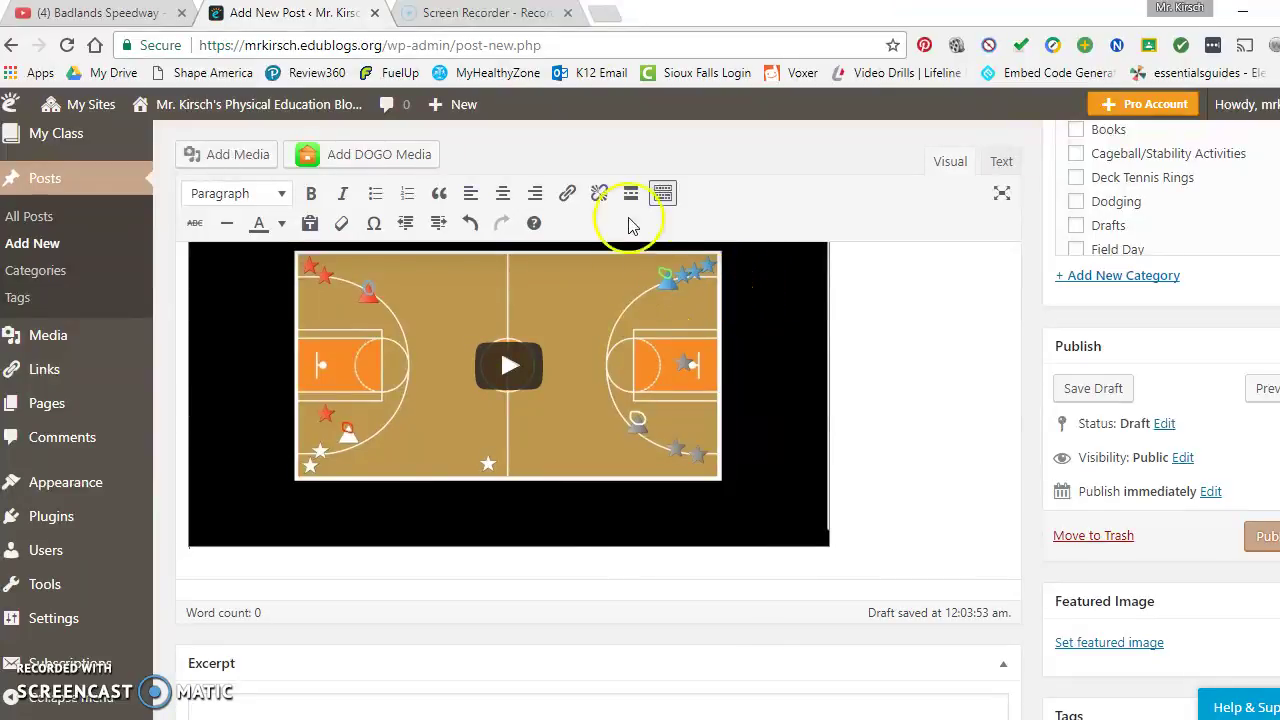
left_click(604, 14)
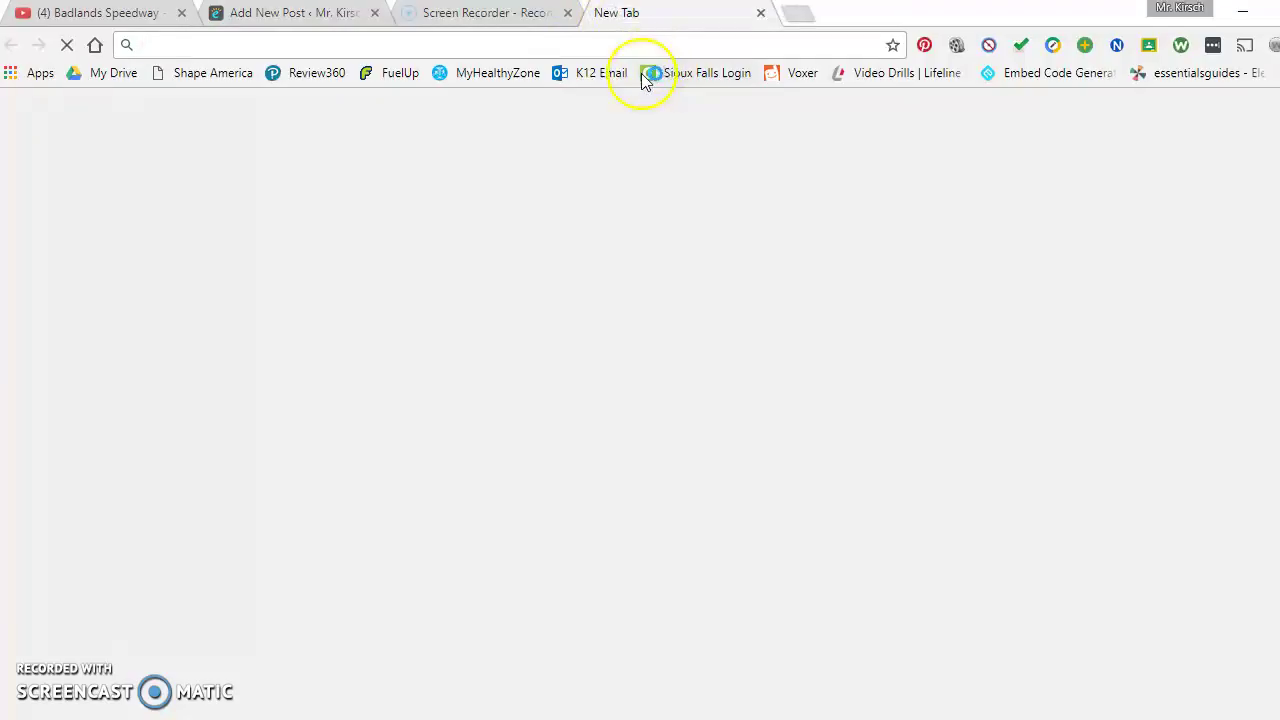
type("www.tw")
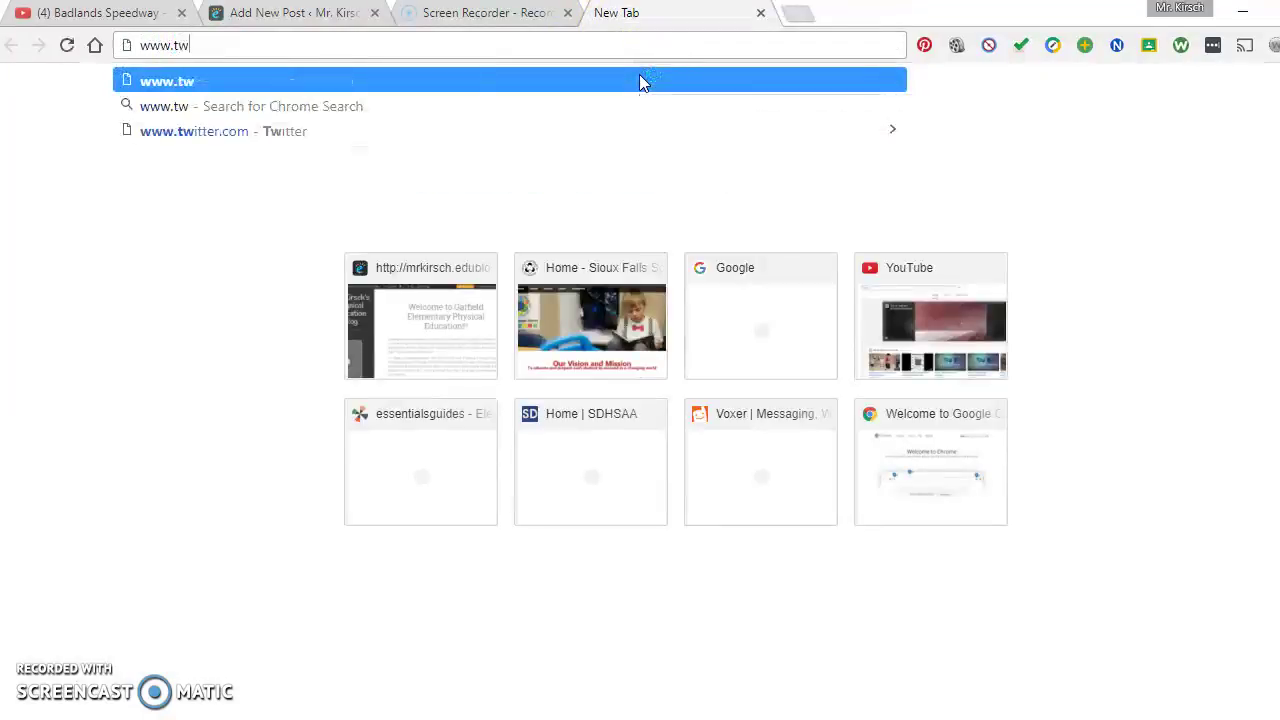
type("itter")
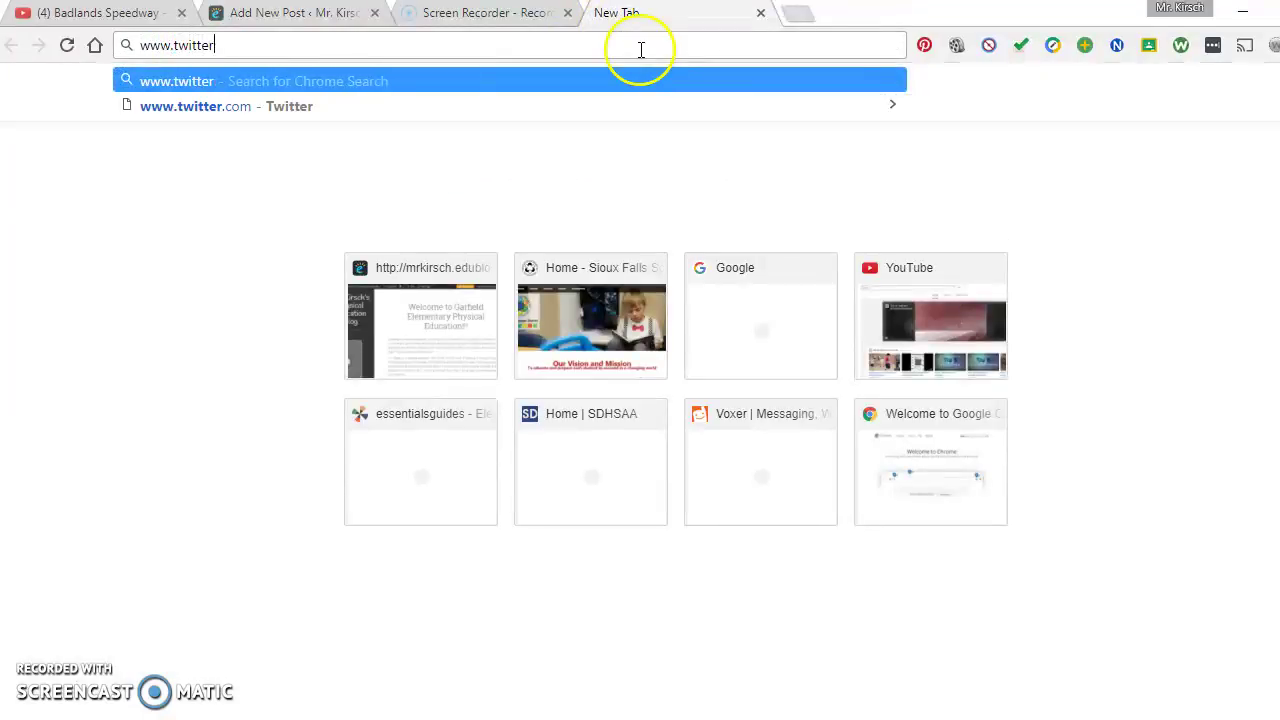
type(".com")
key("Return")
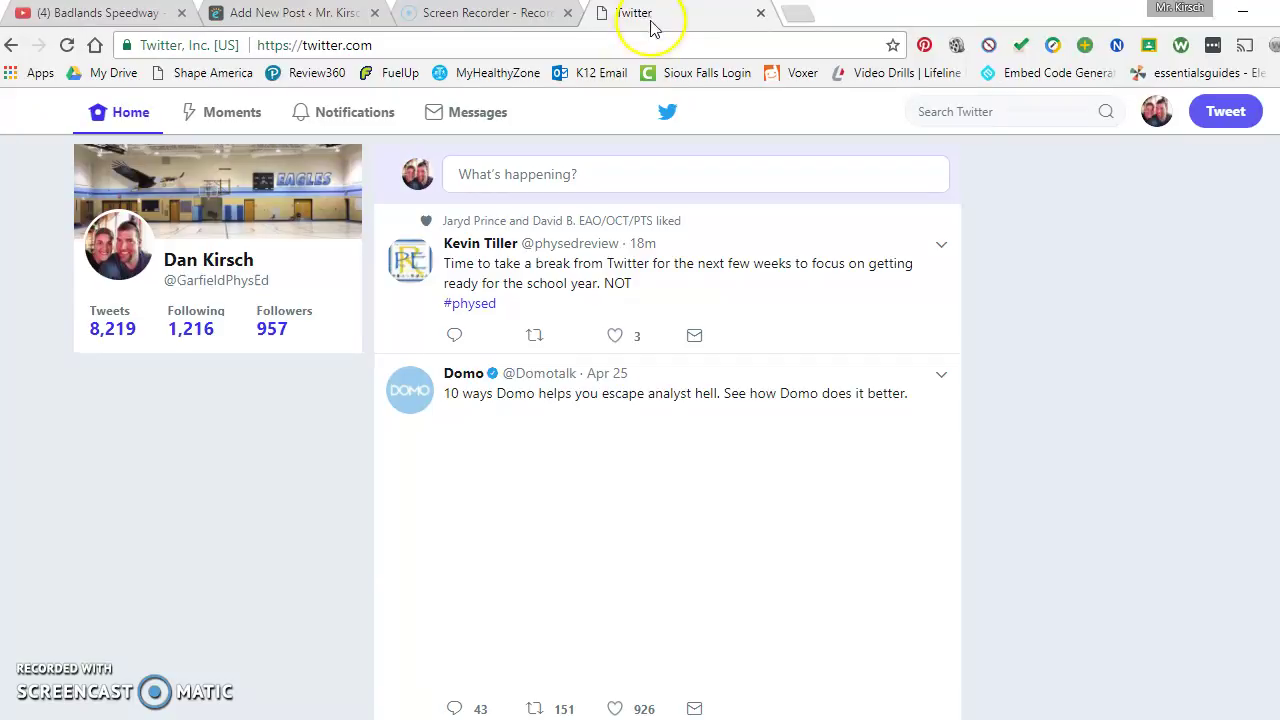
scroll(1060, 460, "down", 6)
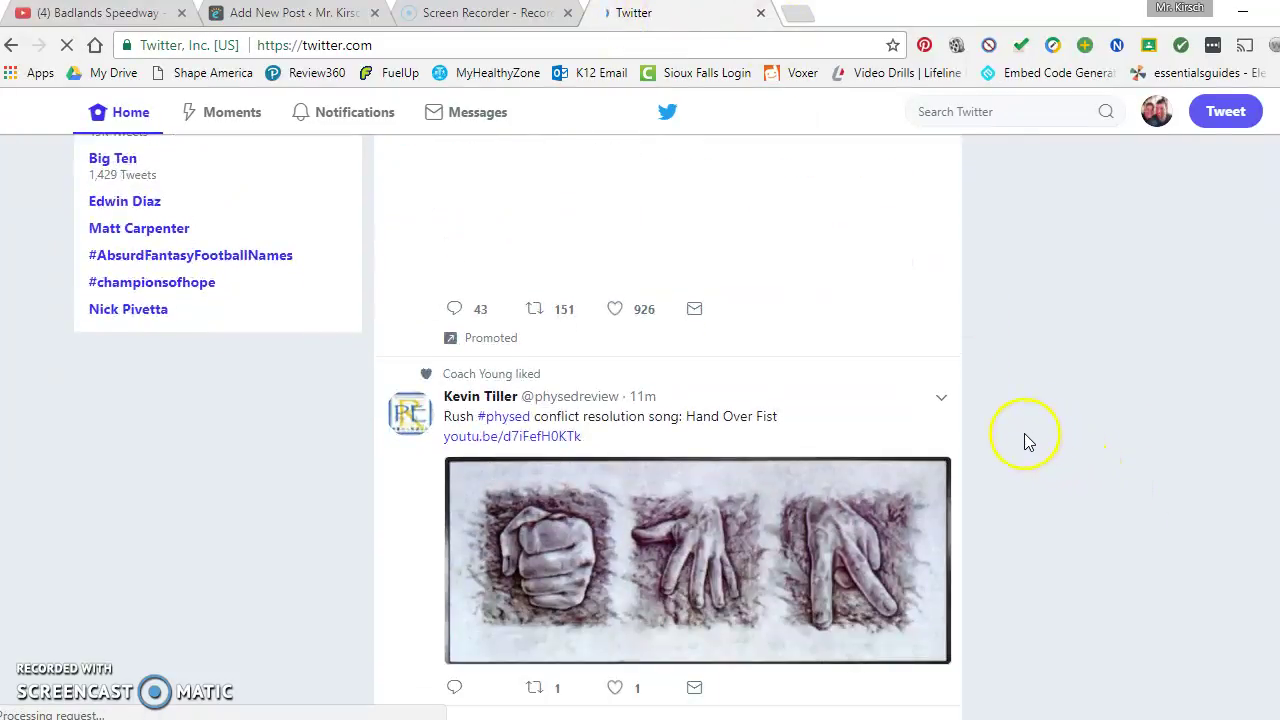
scroll(1040, 447, "down", 8)
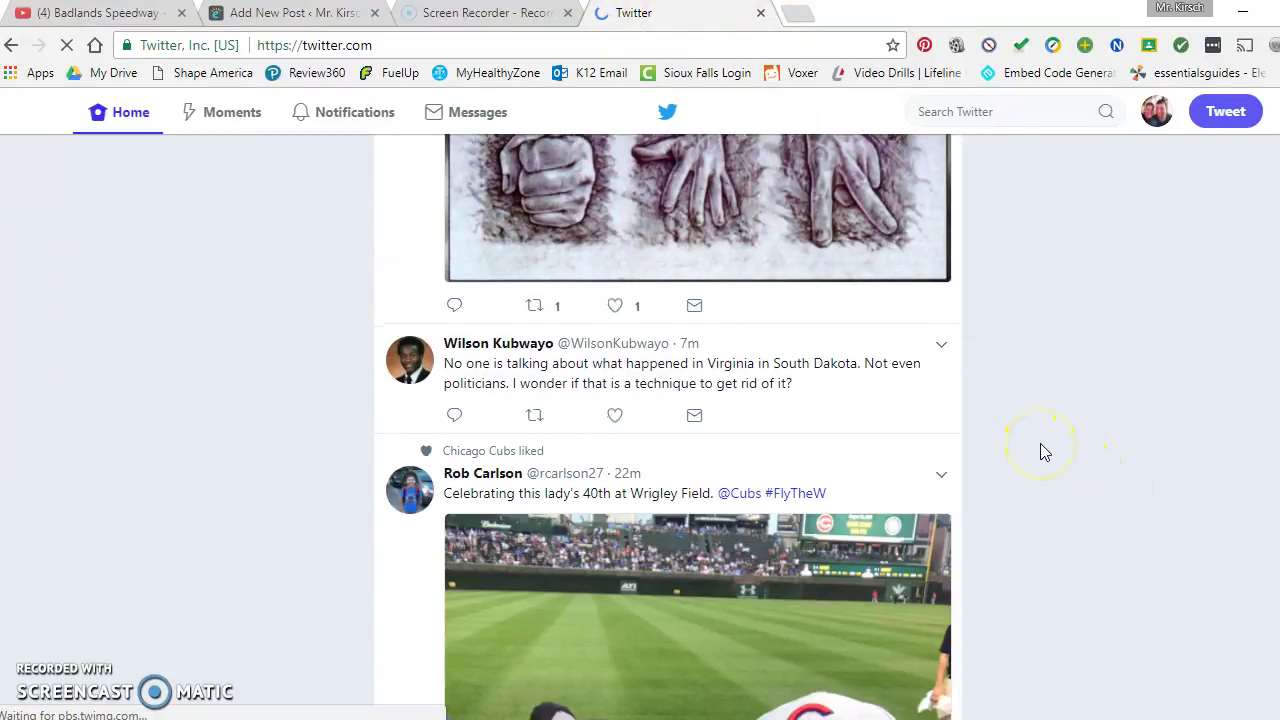
scroll(1006, 449, "up", 14)
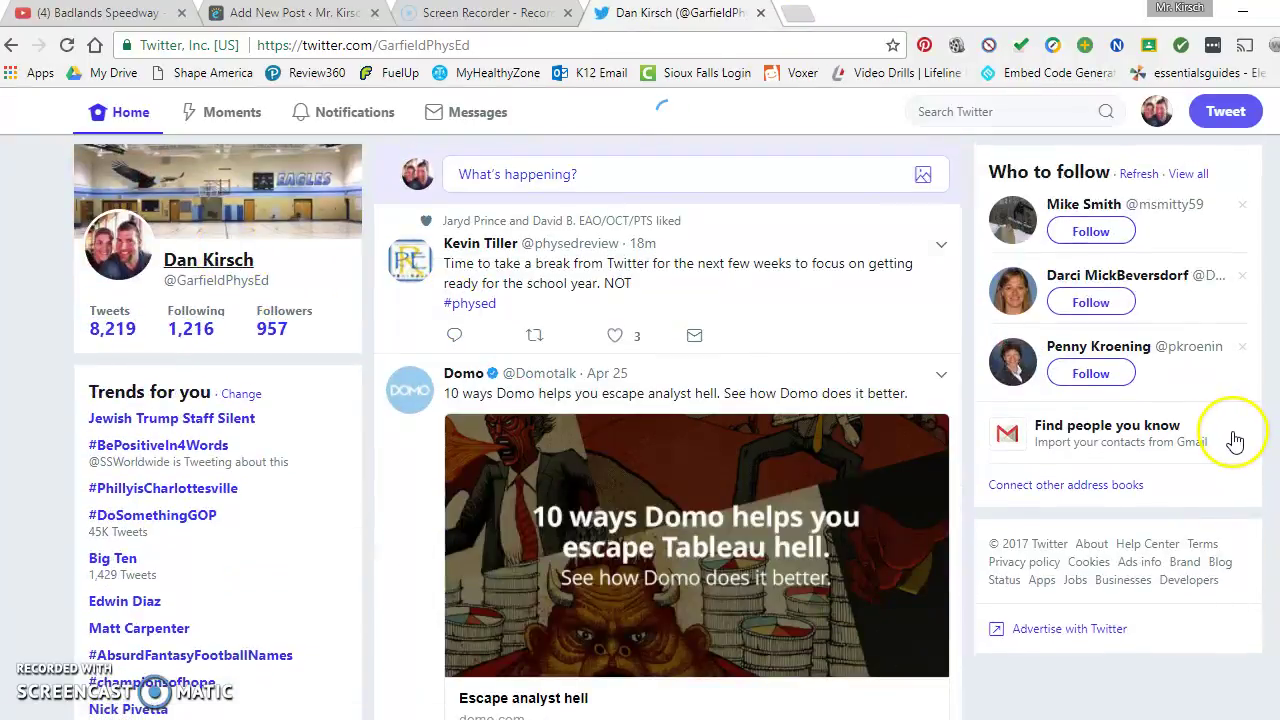
Get the embed code of the pinned #MuralProject tweet with media included and copy it.
scroll(1234, 437, "down", 3)
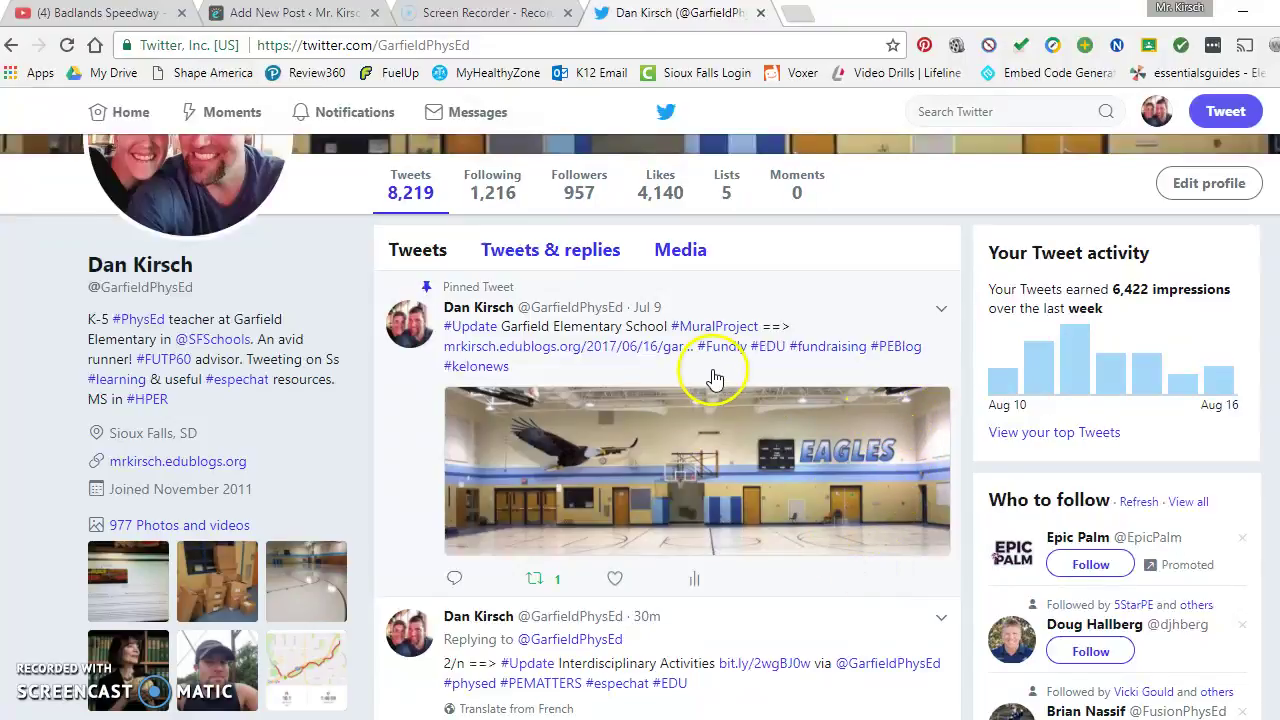
left_click(942, 311)
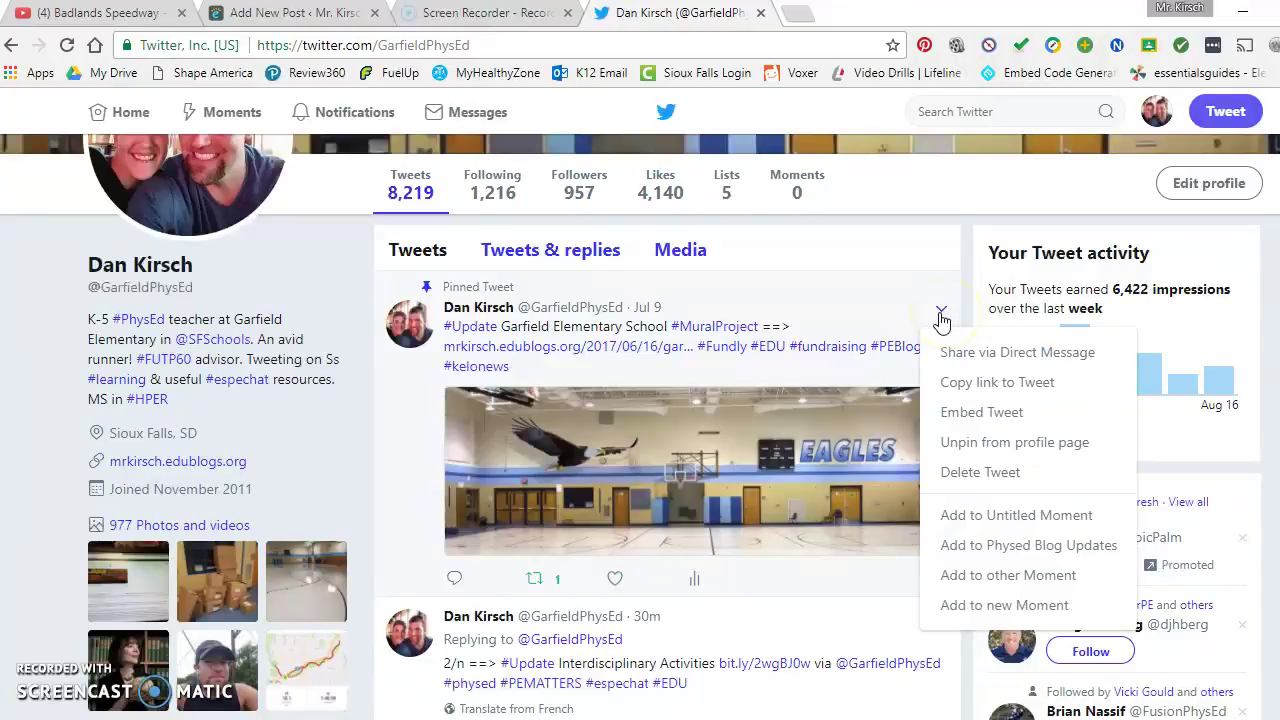
left_click(970, 412)
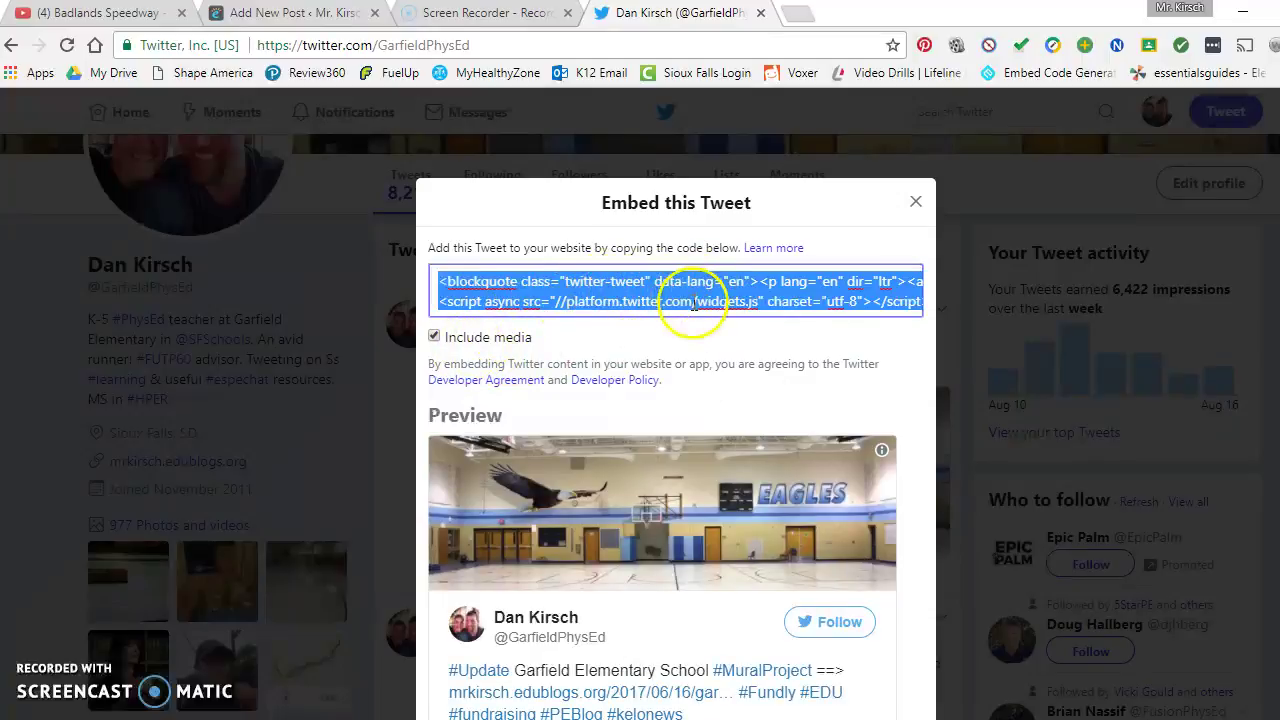
scroll(693, 303, "down", 1)
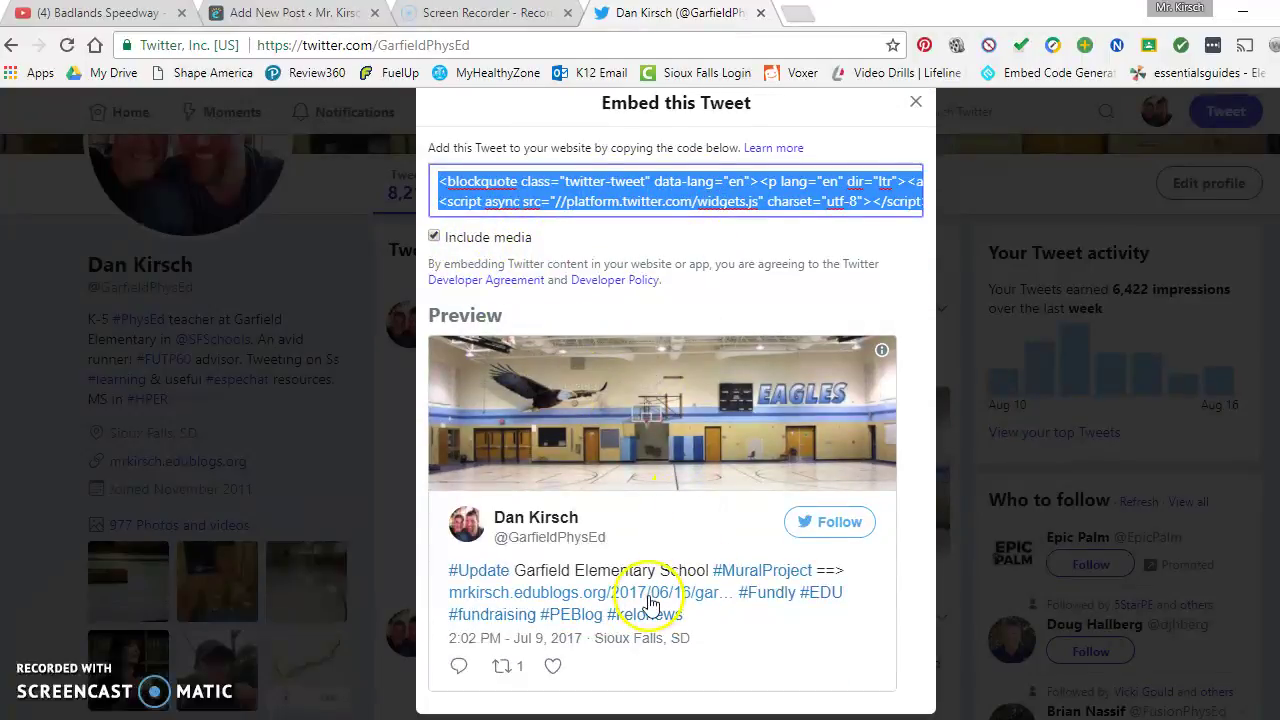
left_click(435, 240)
left_click(435, 240)
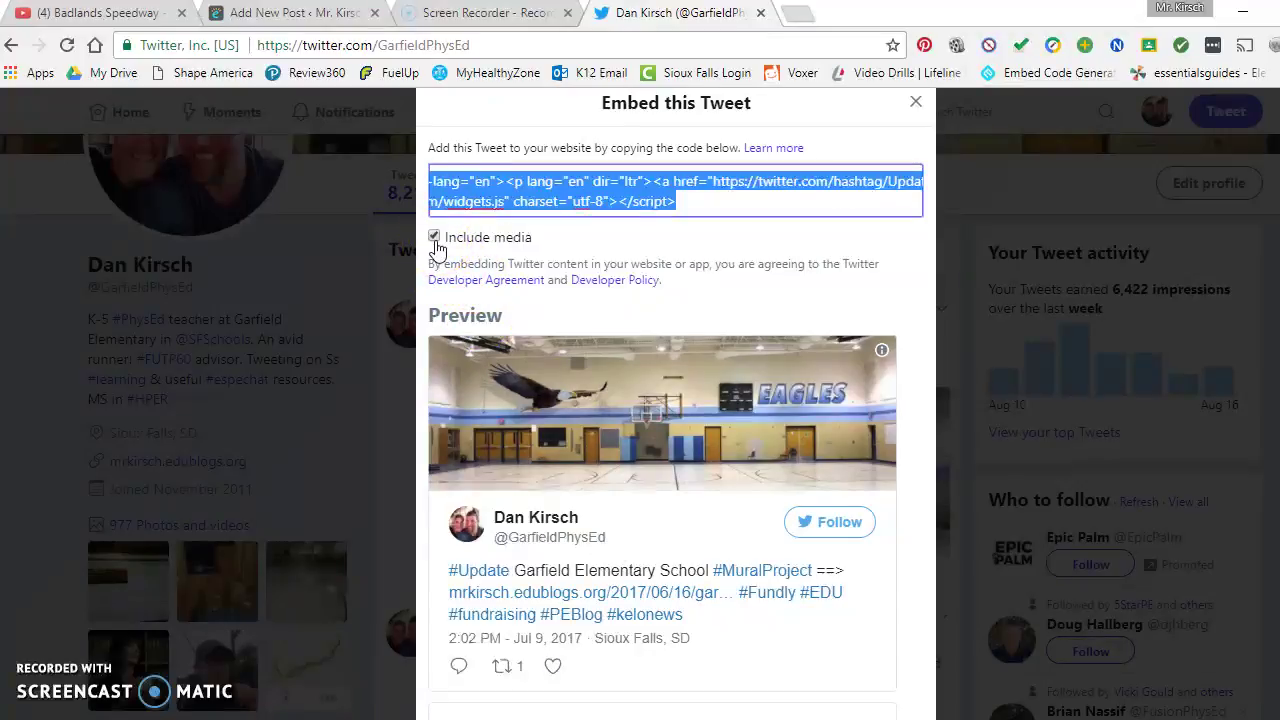
right_click(637, 197)
left_click(657, 234)
Return to the Edublogs post and replace its title with "Embed Code Tutorial".
left_click(290, 13)
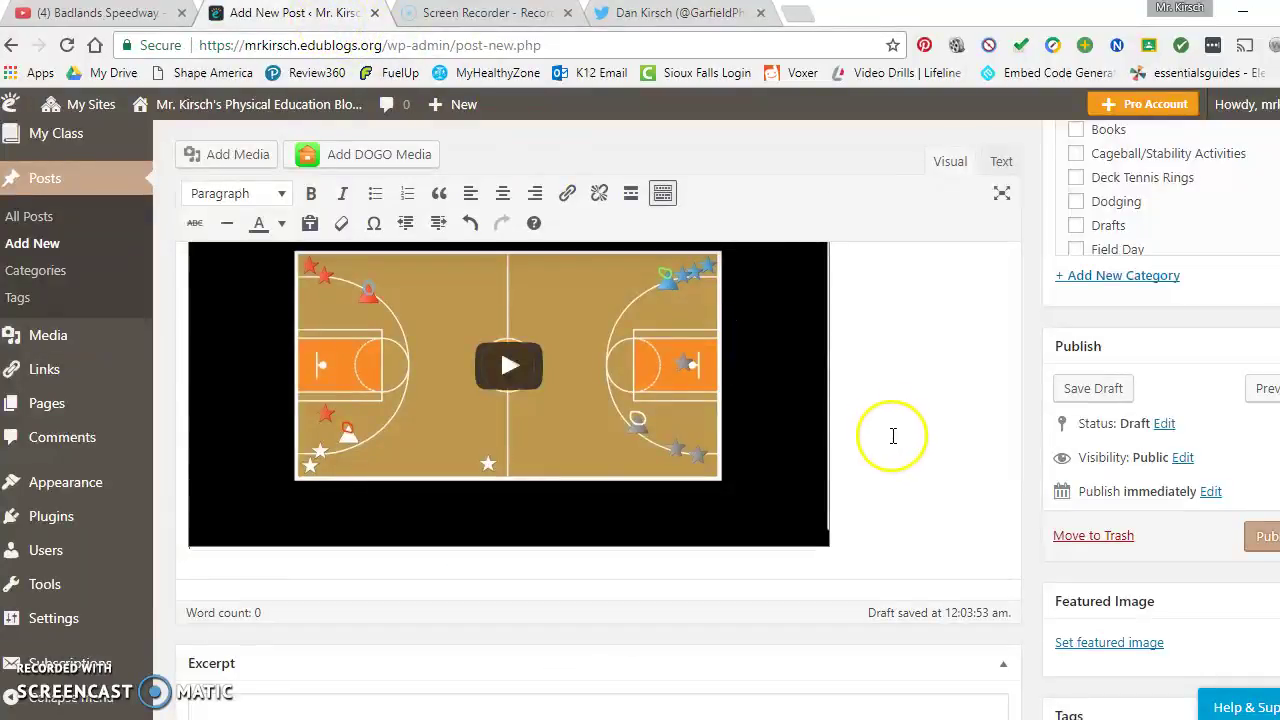
scroll(600, 214, "up", 3)
left_click_drag(450, 204, 277, 230)
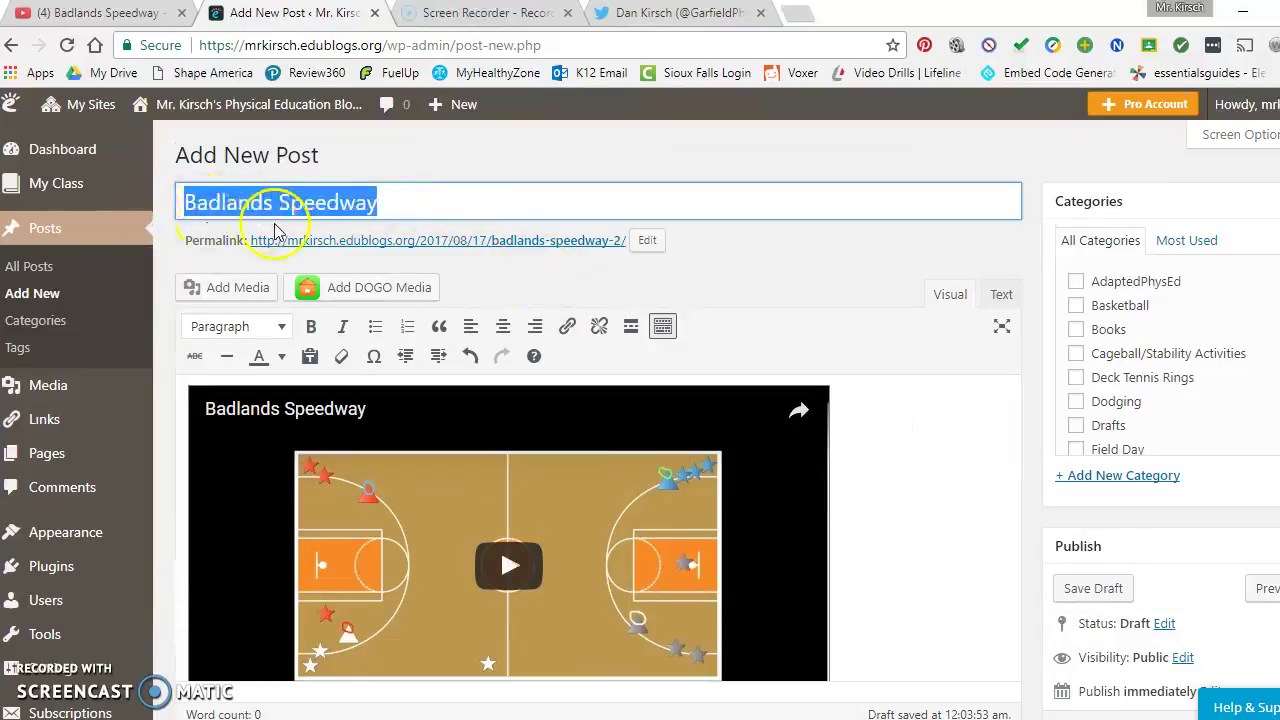
key("BackSpace")
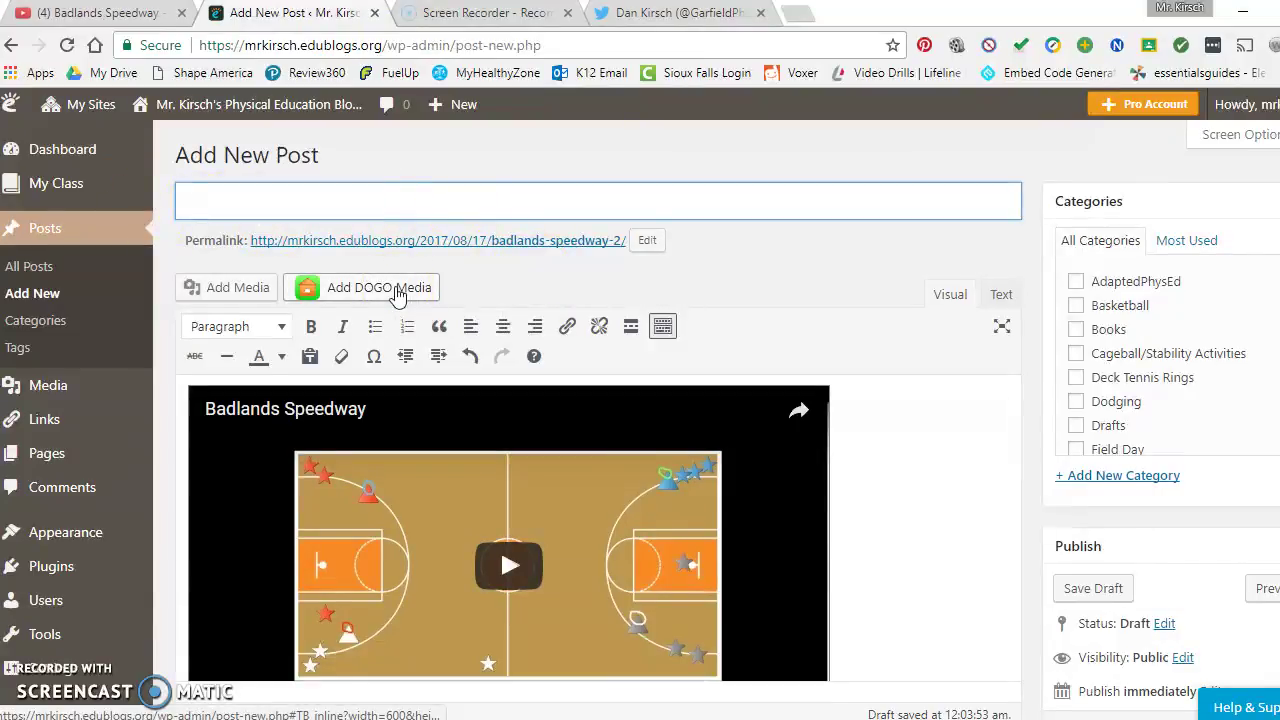
type("Embed Code Tutorial")
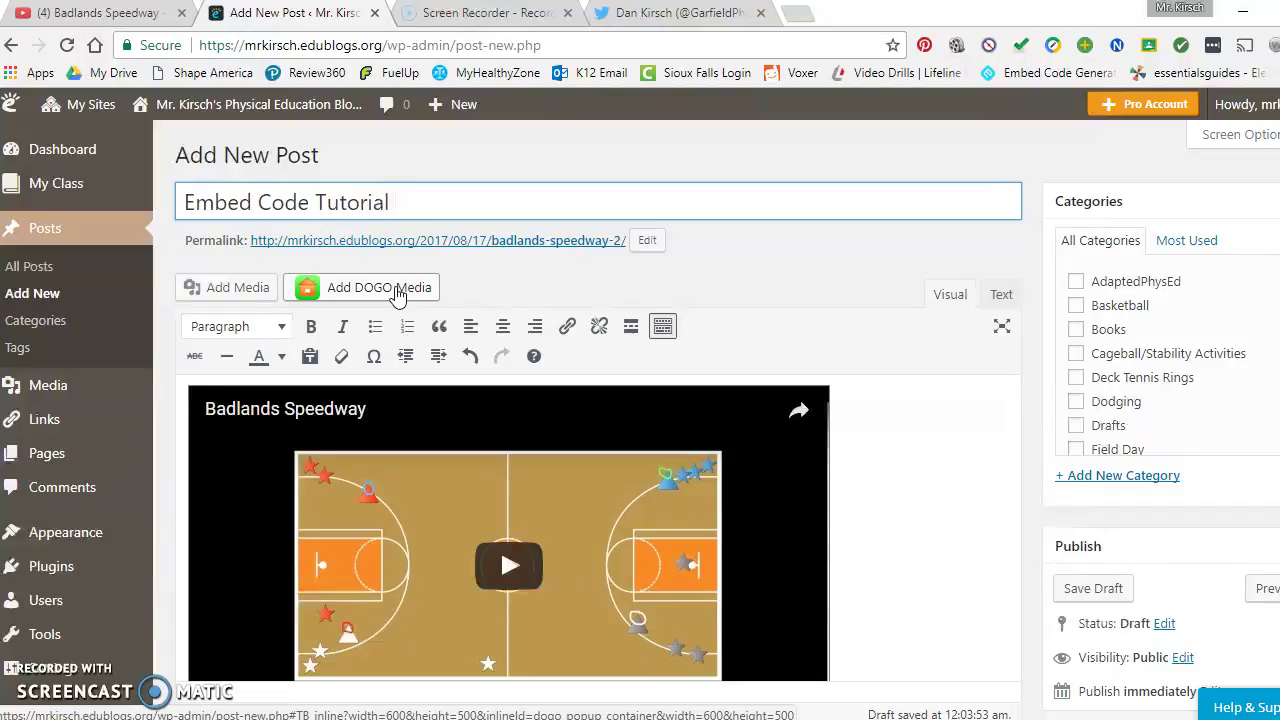
Add blank lines below the embedded video and insert a horizontal line there.
scroll(540, 305, "down", 2)
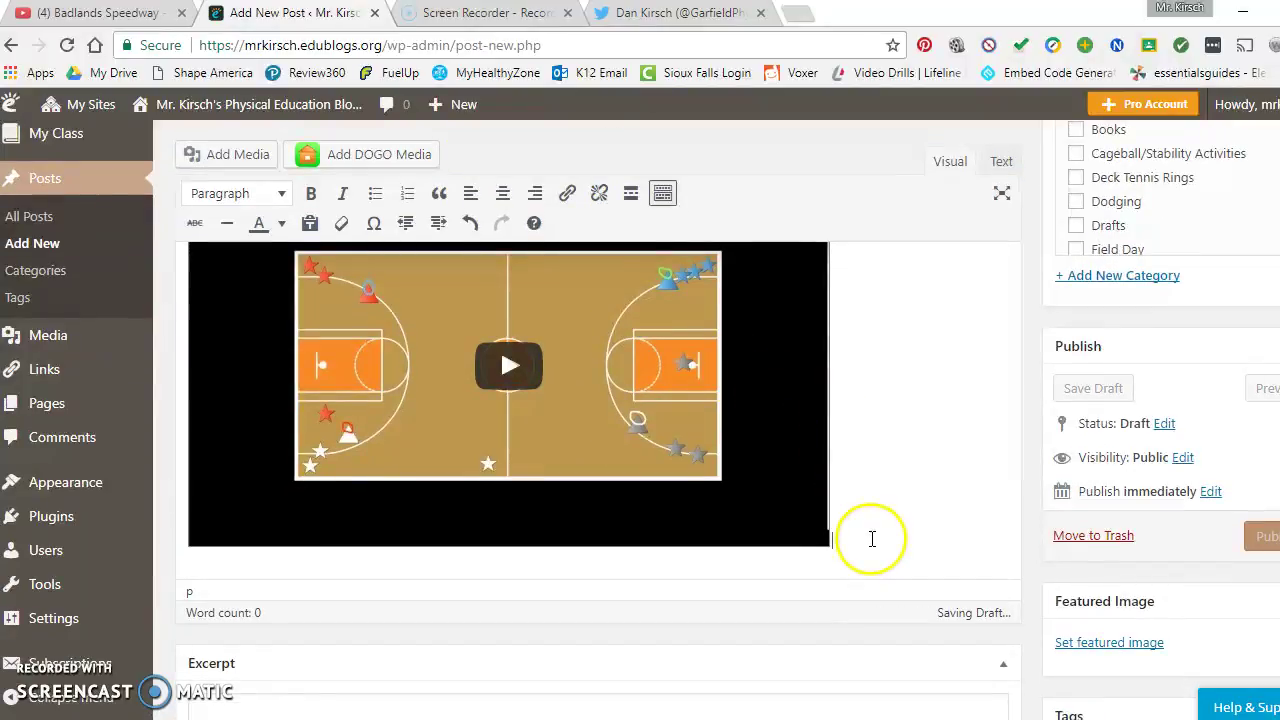
left_click(729, 378)
key("Return")
key("Return")
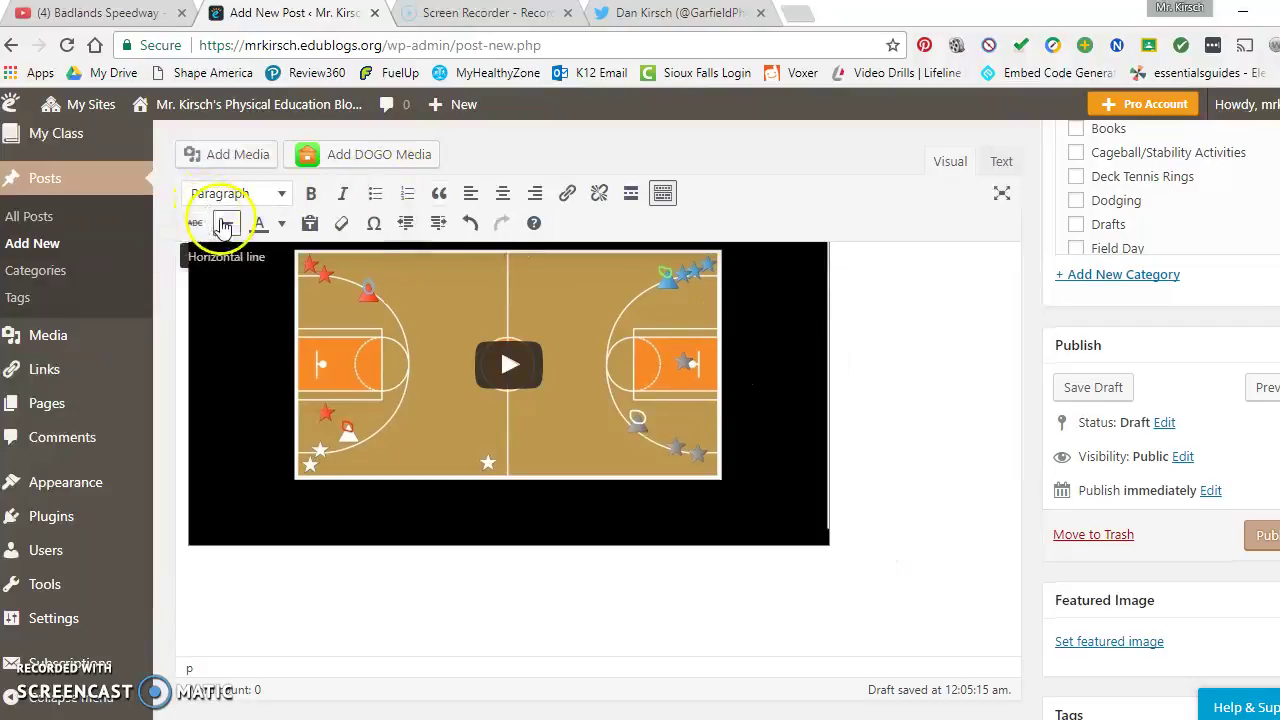
left_click(229, 228)
scroll(820, 343, "down", 3)
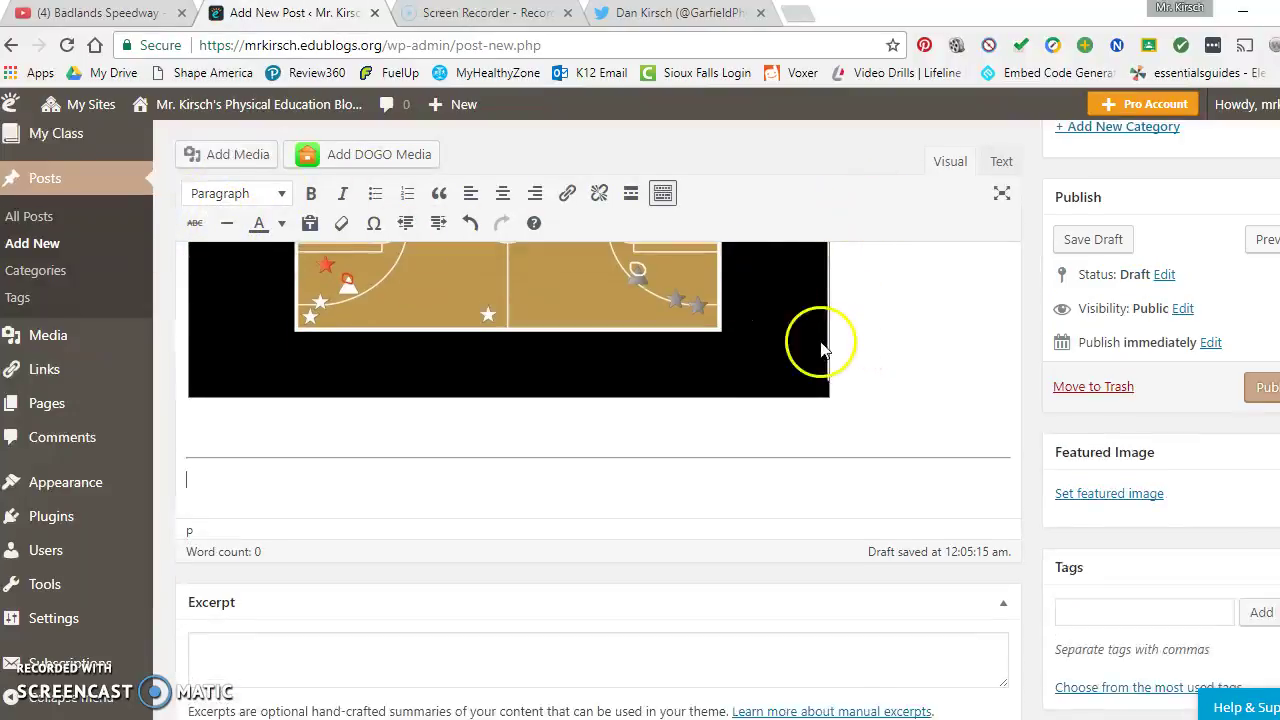
Paste the tweet's embed code below the horizontal line in the post's HTML and show the result in the visual view.
left_click(1000, 158)
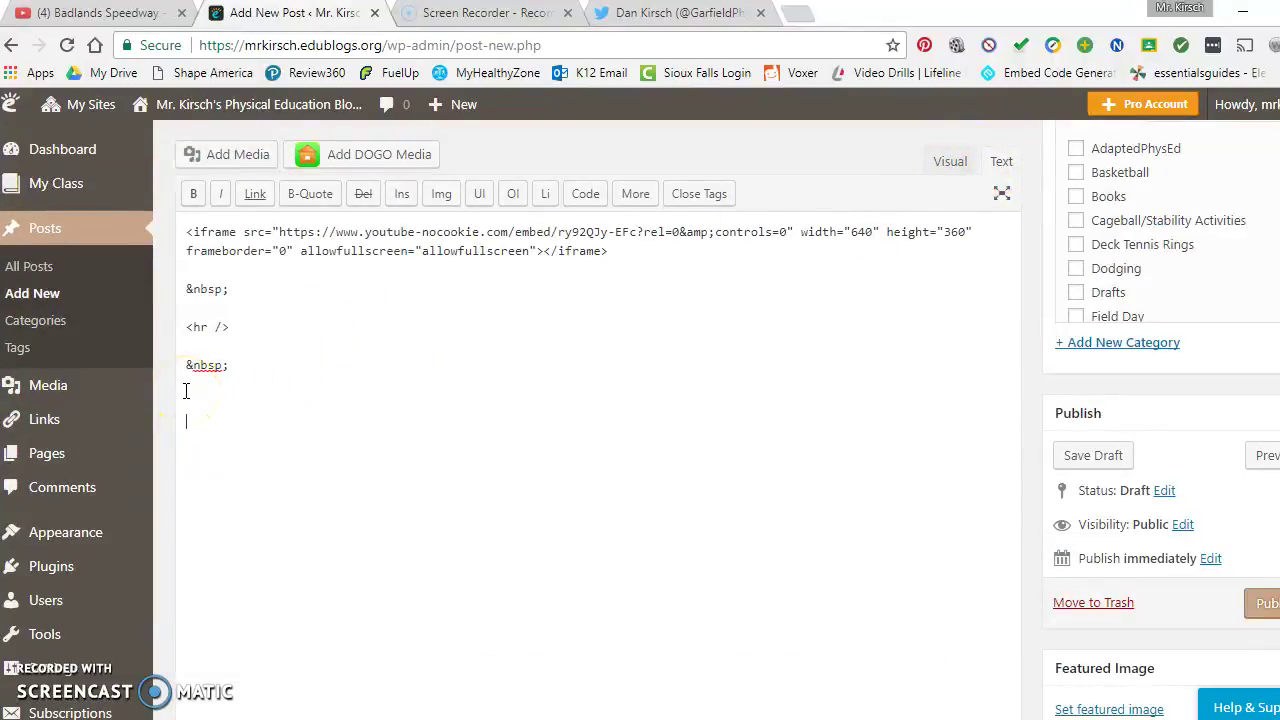
left_click(222, 443)
right_click(221, 435)
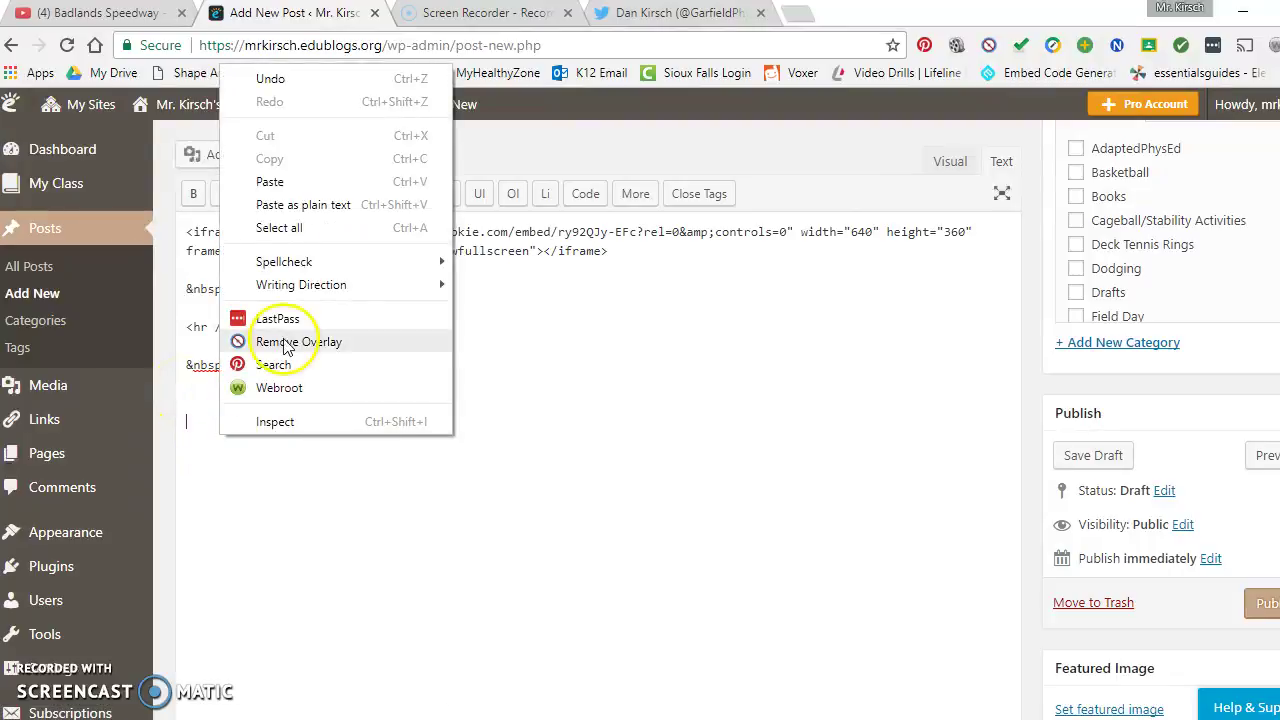
left_click(323, 177)
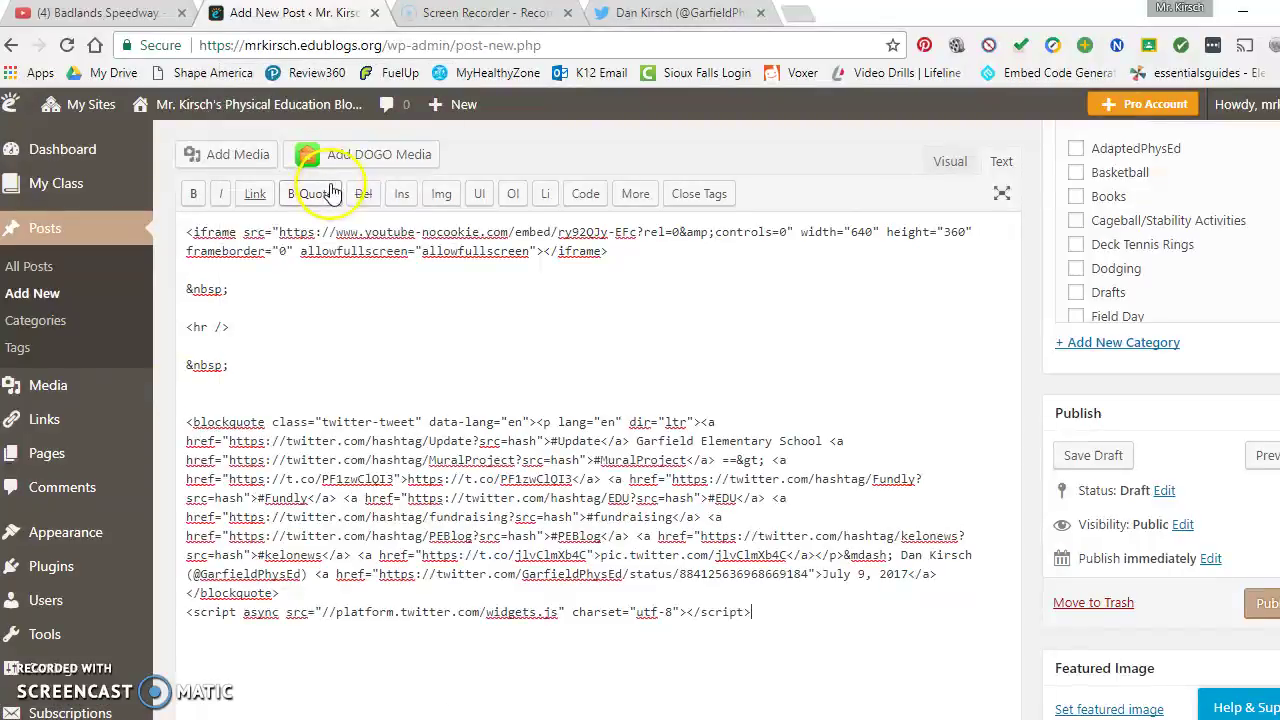
left_click(937, 172)
scroll(952, 316, "down", 2)
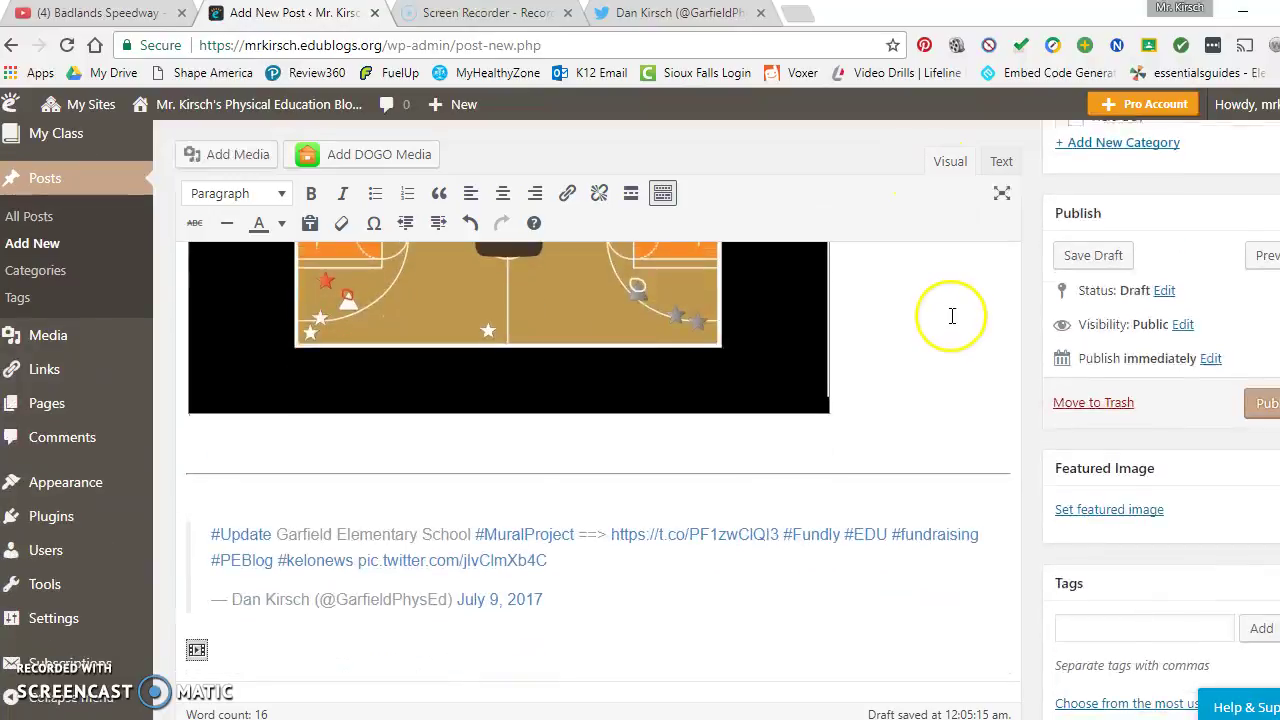
scroll(951, 317, "down", 2)
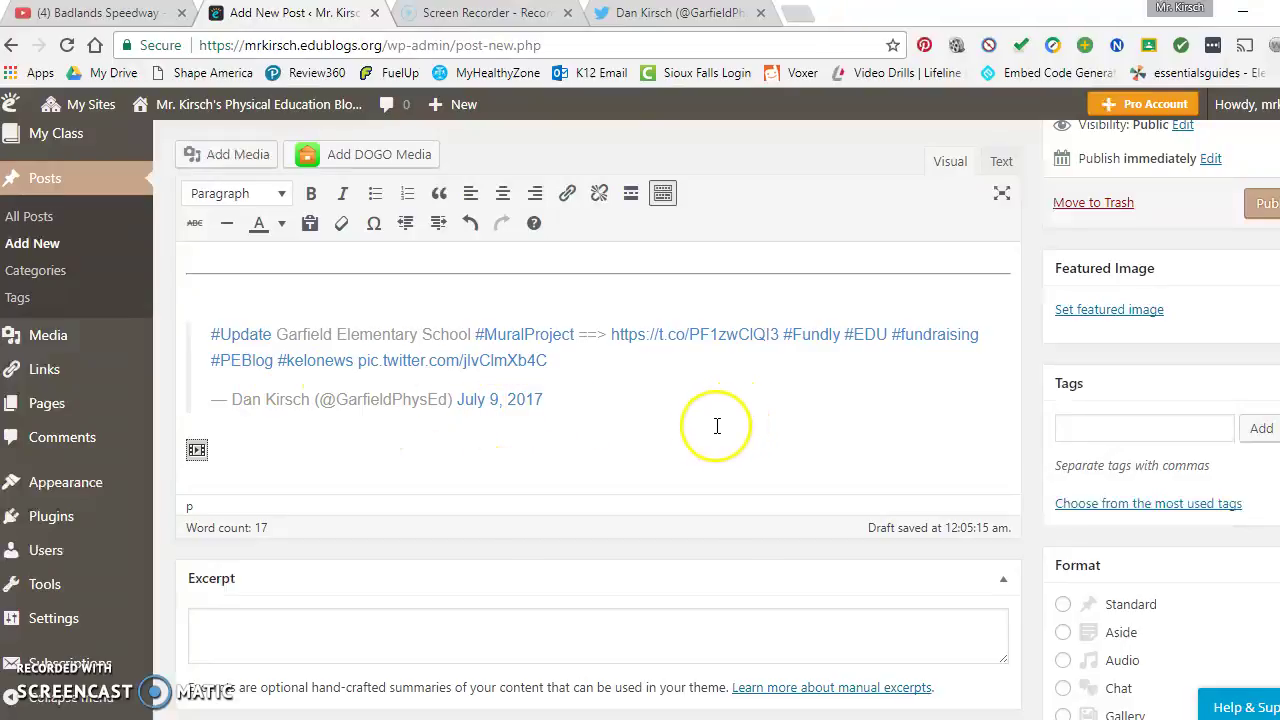
Review the post's content, category list, permalink, featured image and tag options.
left_click(943, 414)
scroll(1206, 266, "up", 5)
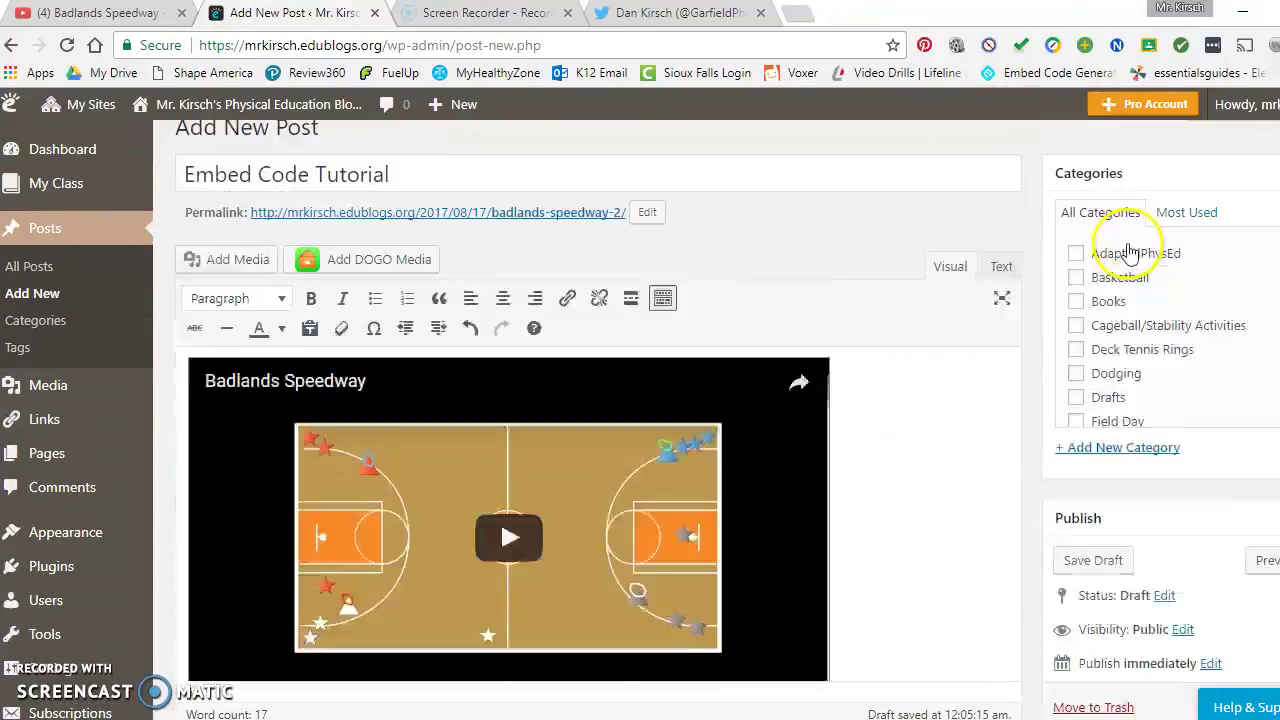
scroll(1111, 371, "down", 2)
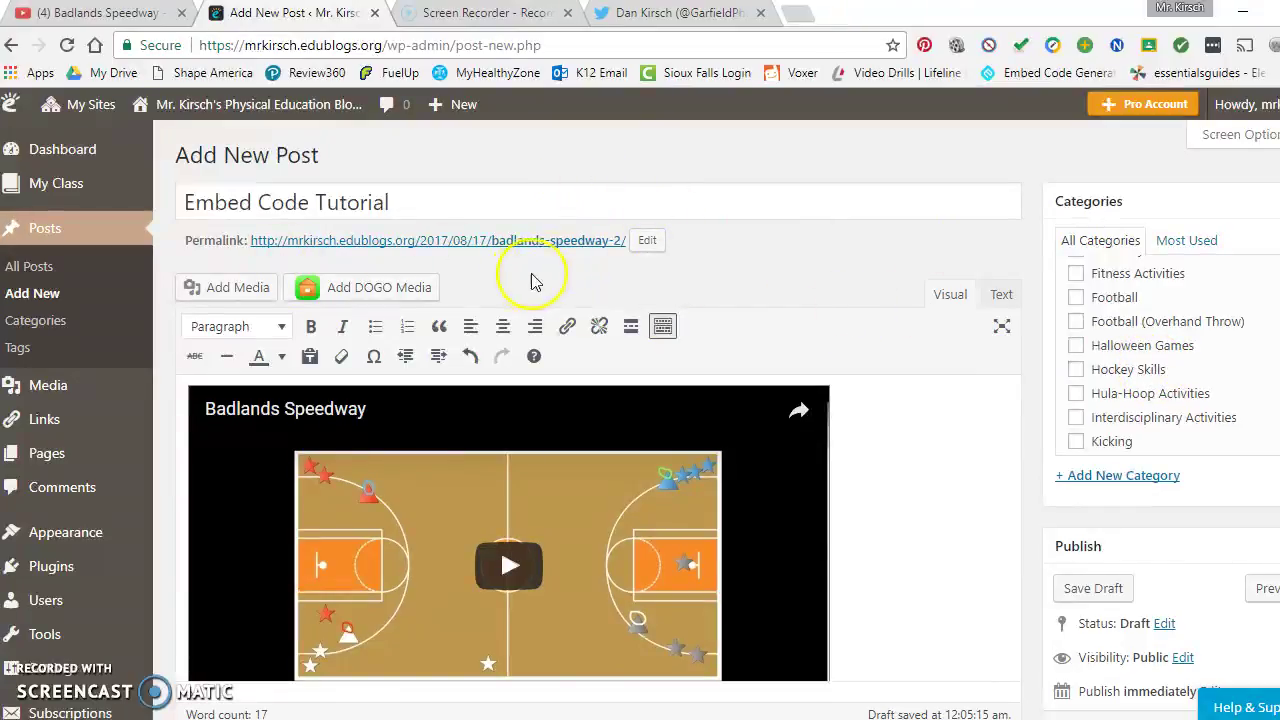
scroll(566, 263, "down", 1)
scroll(560, 234, "up", 1)
scroll(478, 198, "down", 5)
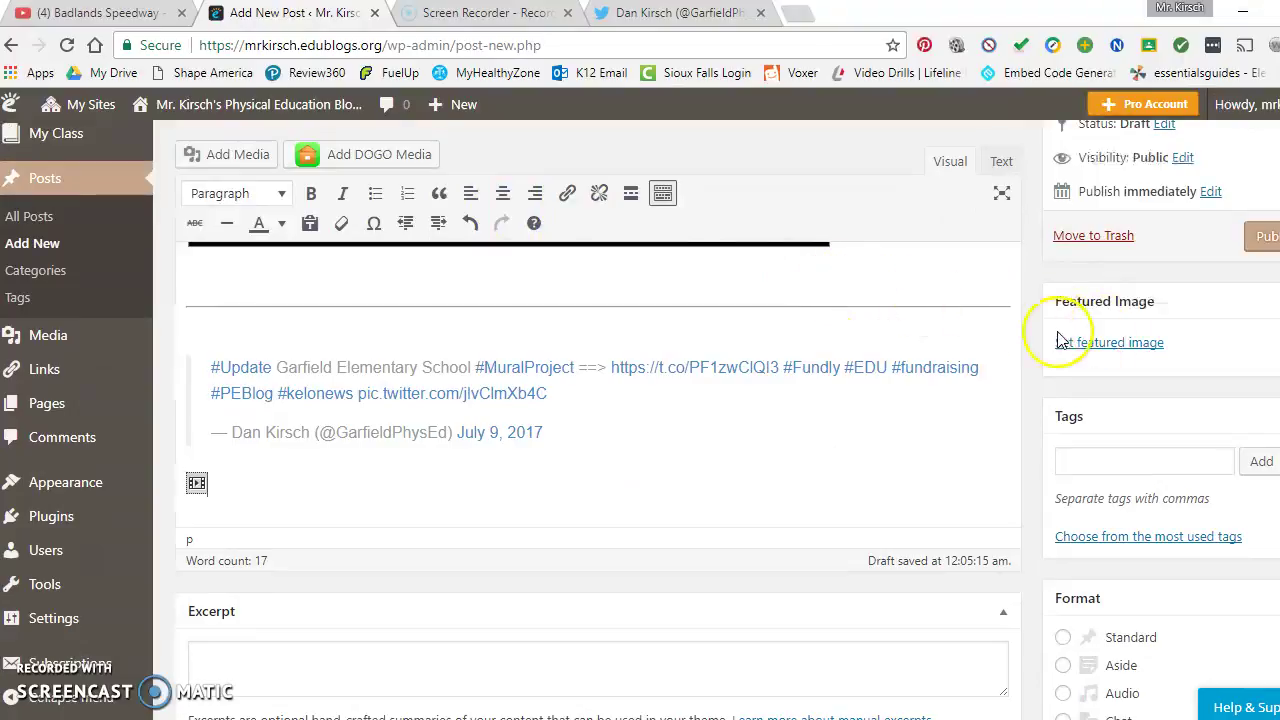
scroll(1068, 330, "up", 4)
scroll(1080, 277, "up", 3)
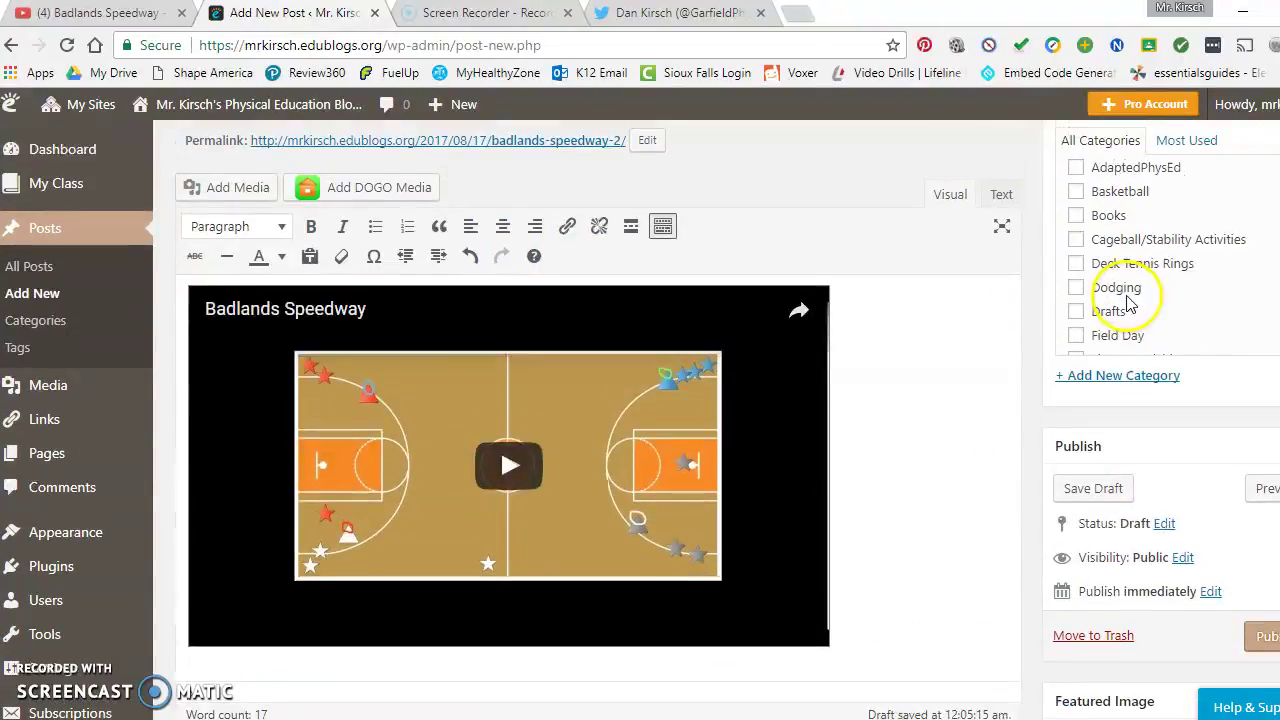
scroll(700, 188, "up", 1)
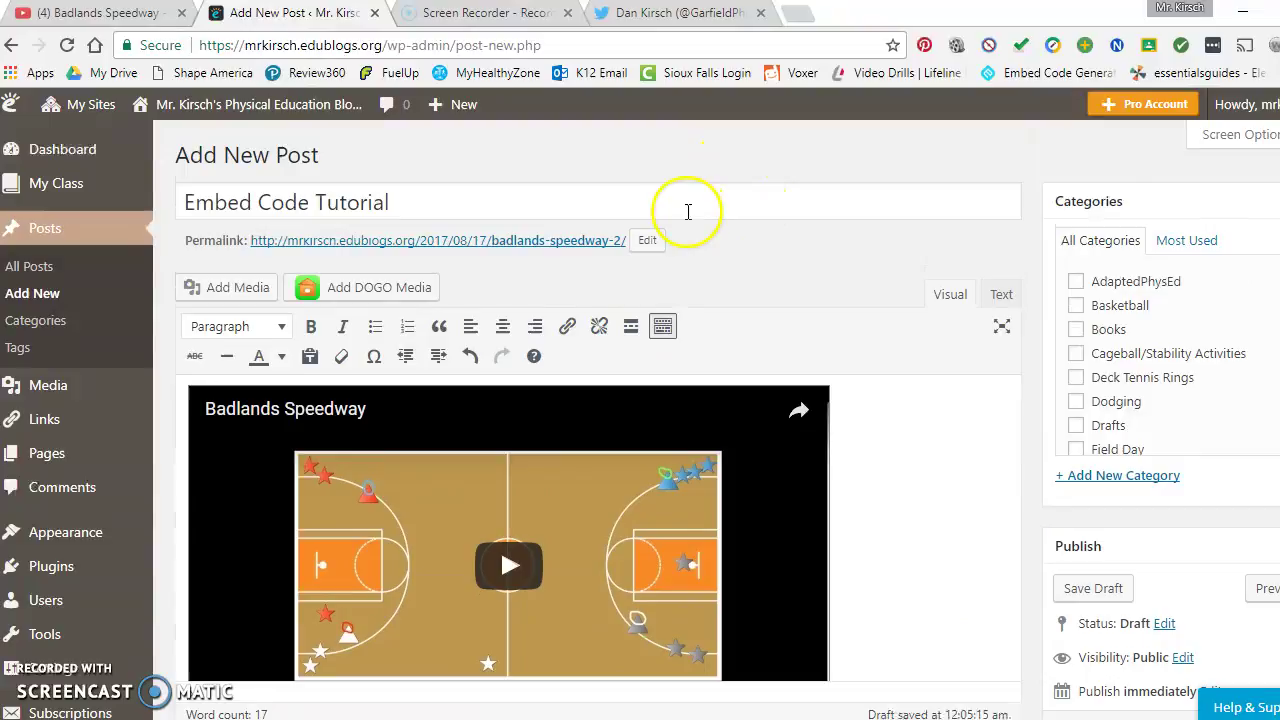
scroll(808, 236, "down", 6)
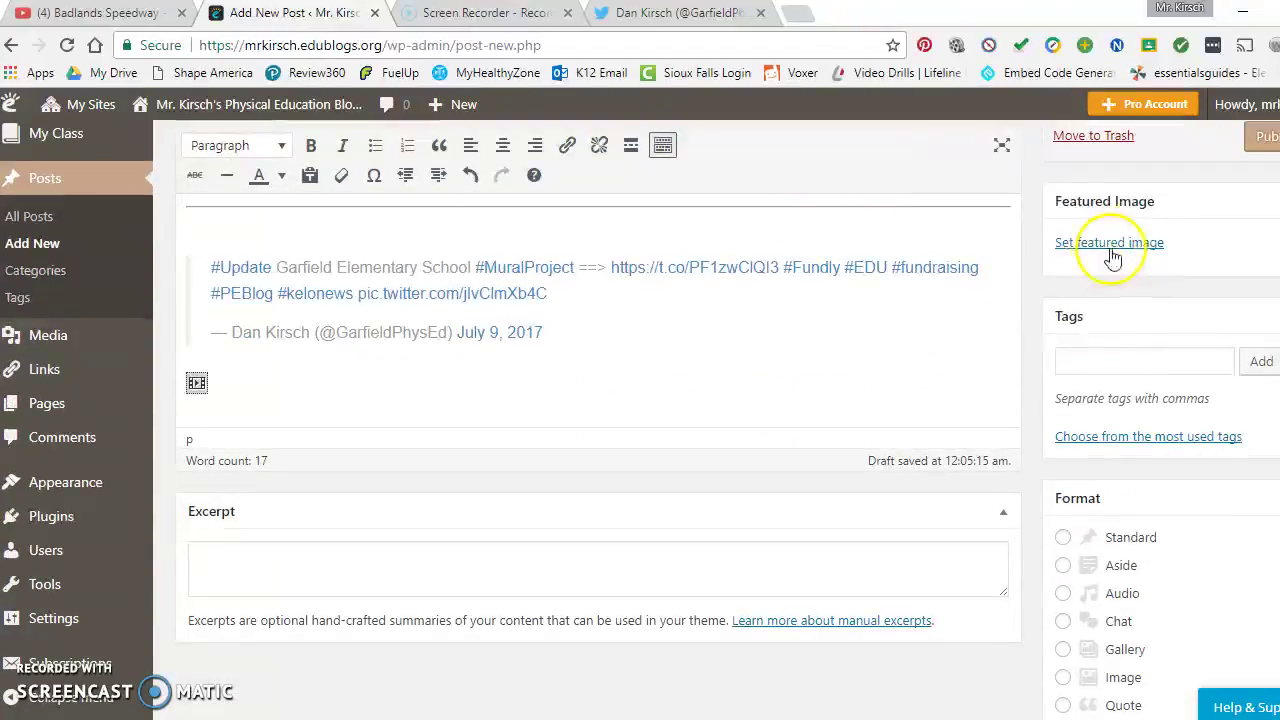
Save the post as a draft and preview it, checking the embedded video and tweet.
scroll(1140, 224, "up", 2)
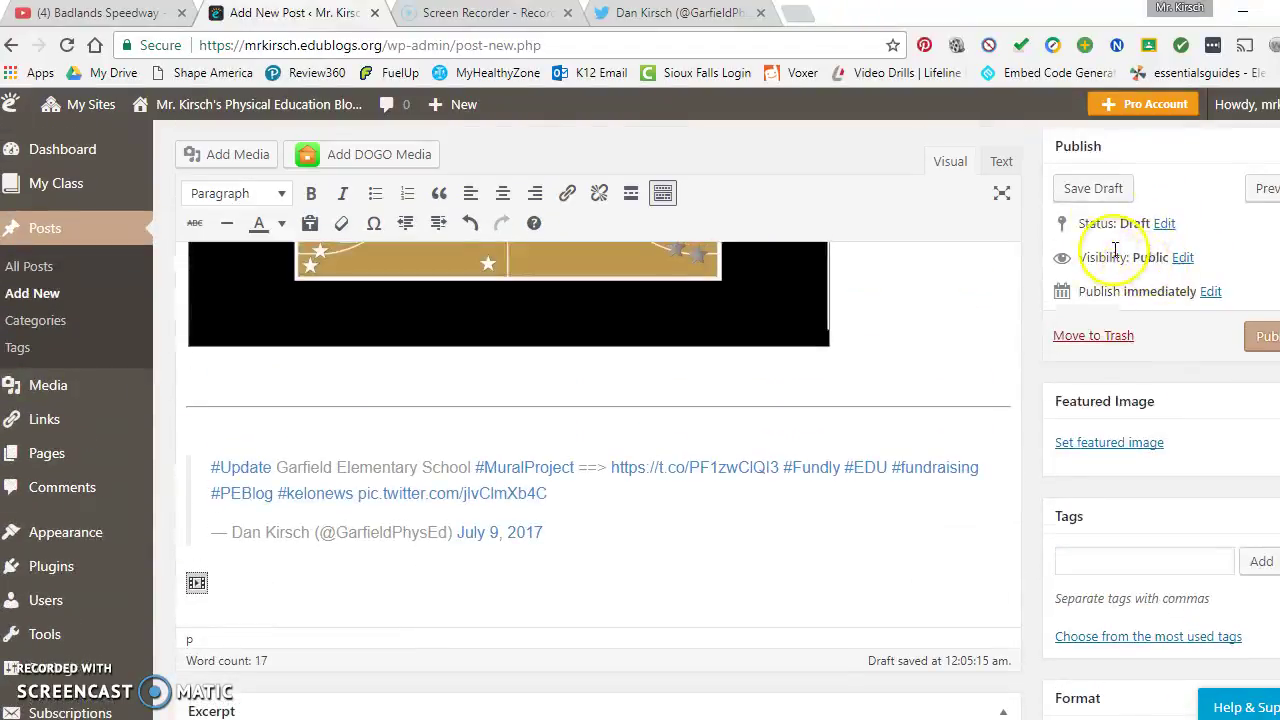
left_click(1094, 190)
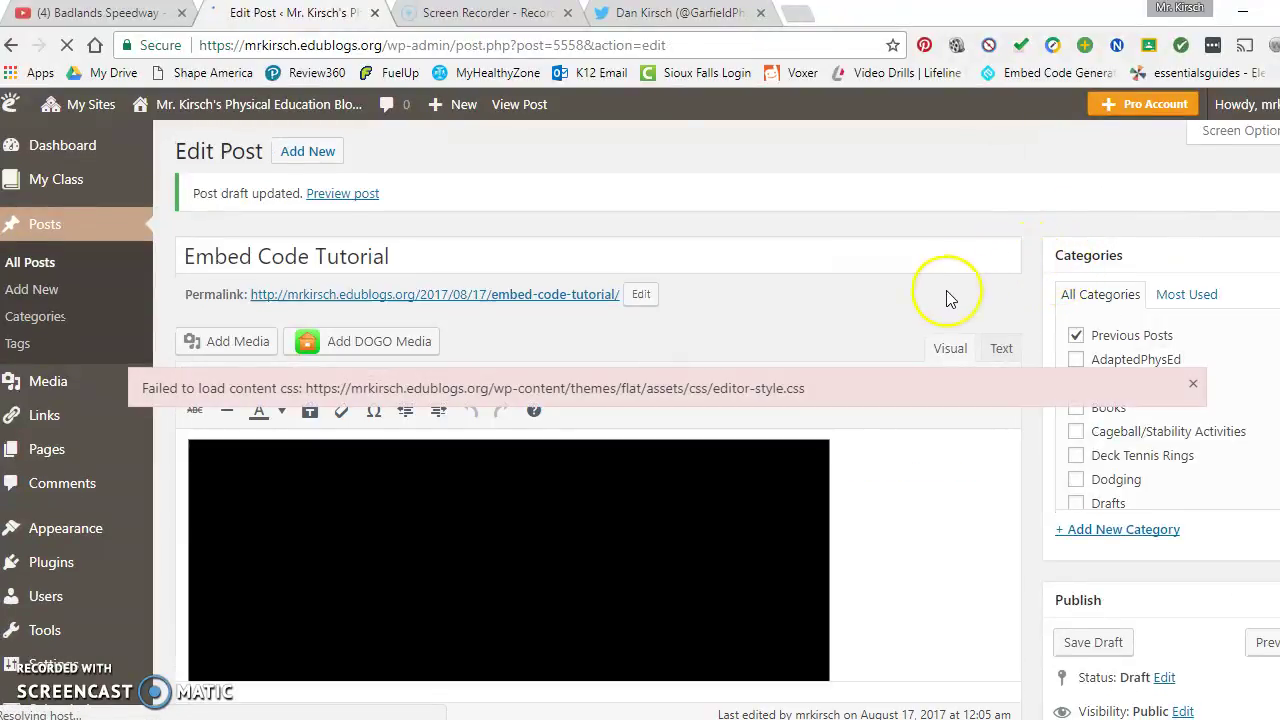
scroll(951, 294, "down", 2)
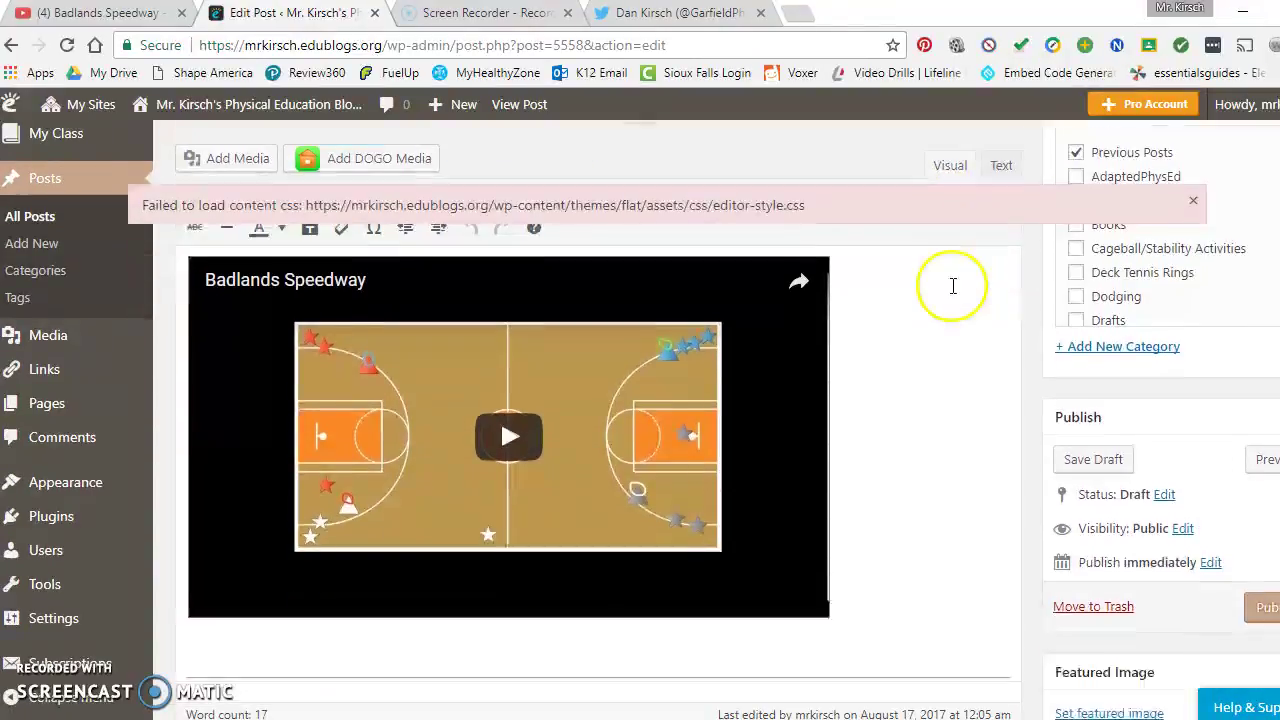
left_click(1258, 455)
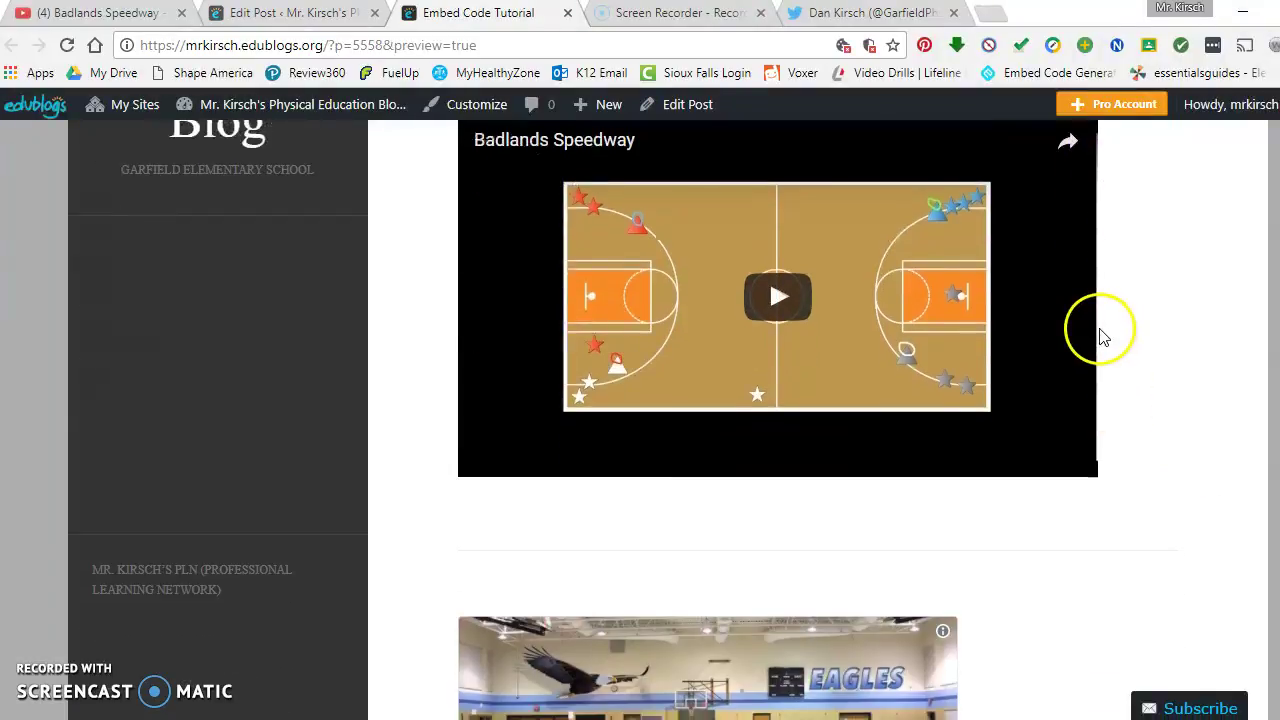
scroll(1030, 358, "down", 2)
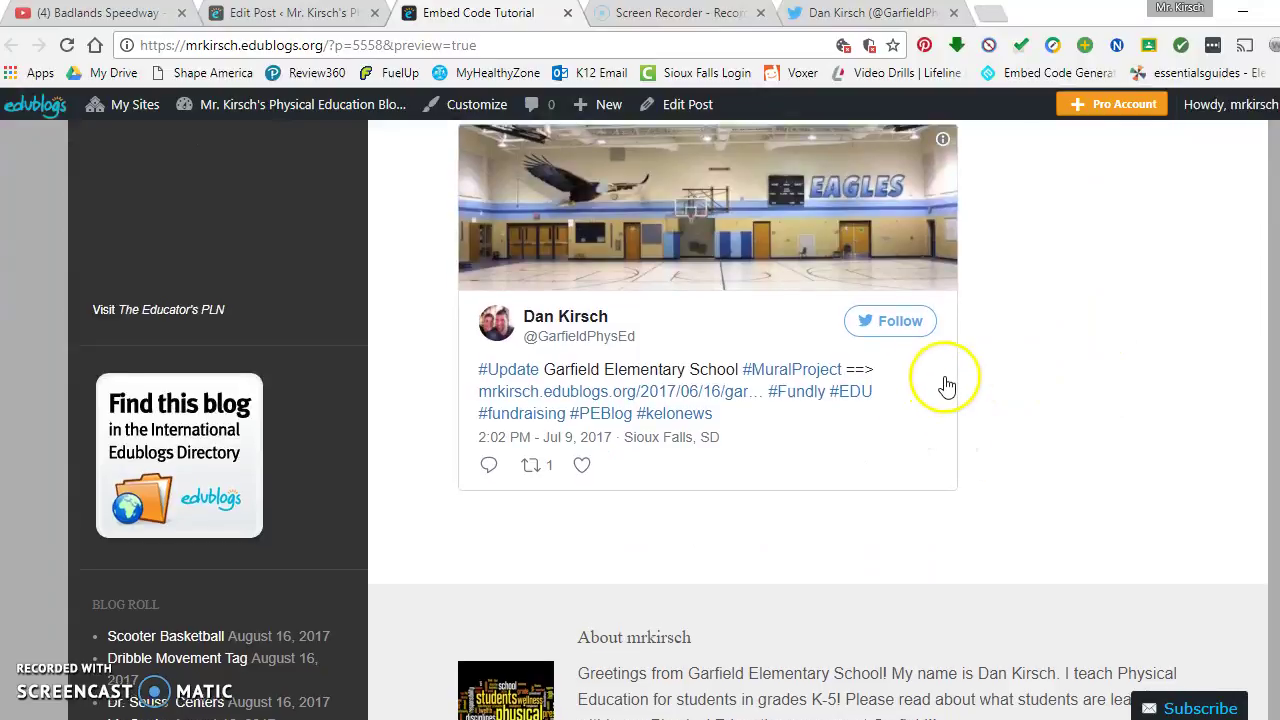
Review the embedded video, horizontal line and tweet in the post preview.
scroll(940, 400, "up", 2)
scroll(940, 360, "up", 7)
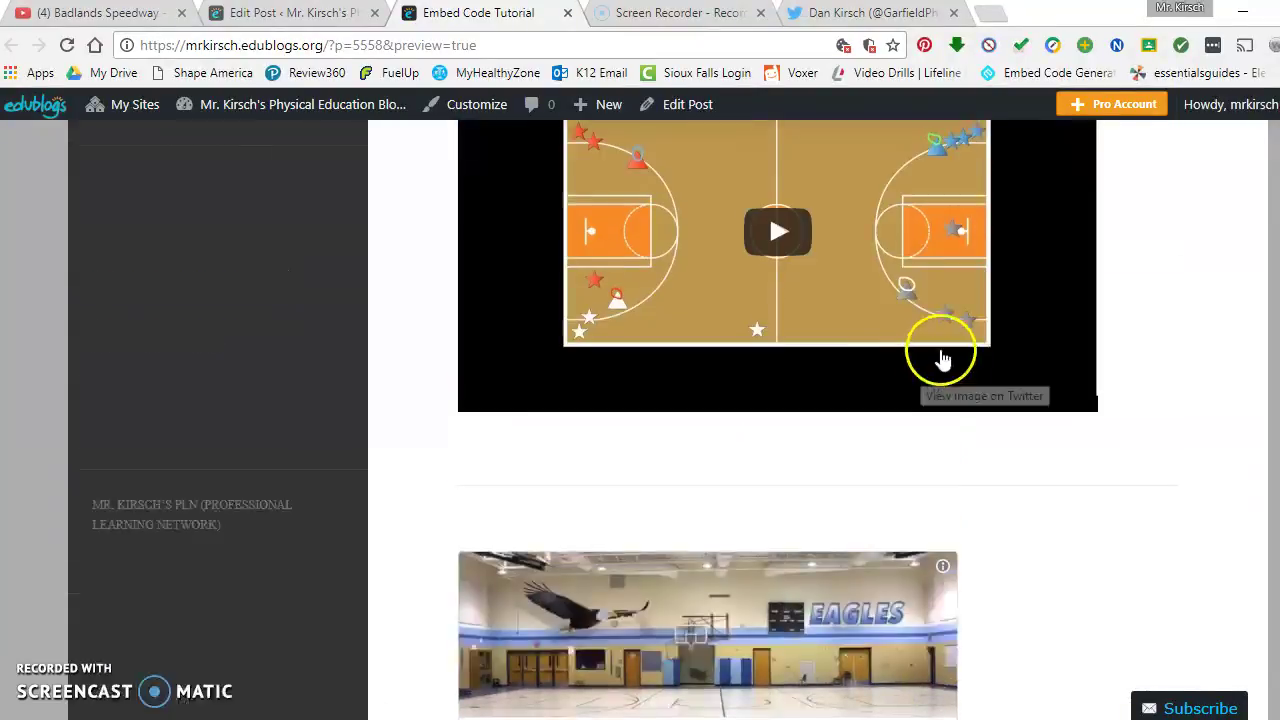
scroll(950, 350, "down", 3)
scroll(950, 345, "down", 3)
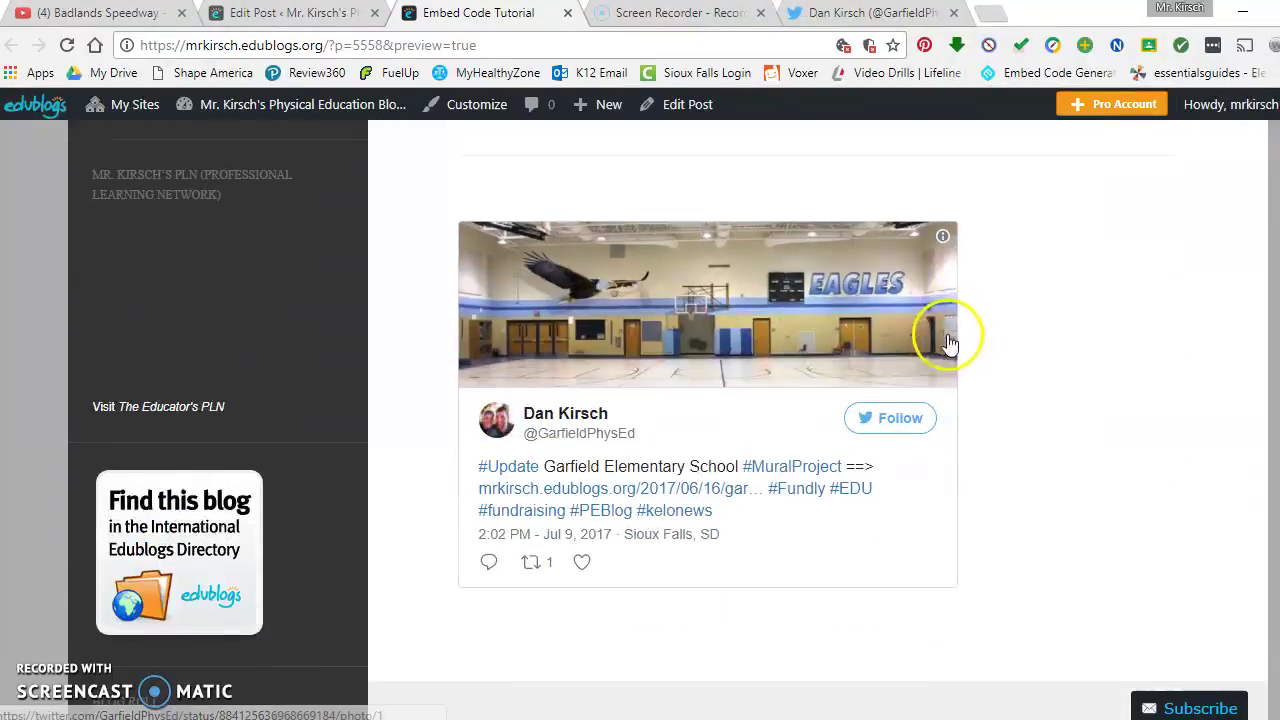
scroll(910, 390, "up", 3)
scroll(916, 340, "up", 3)
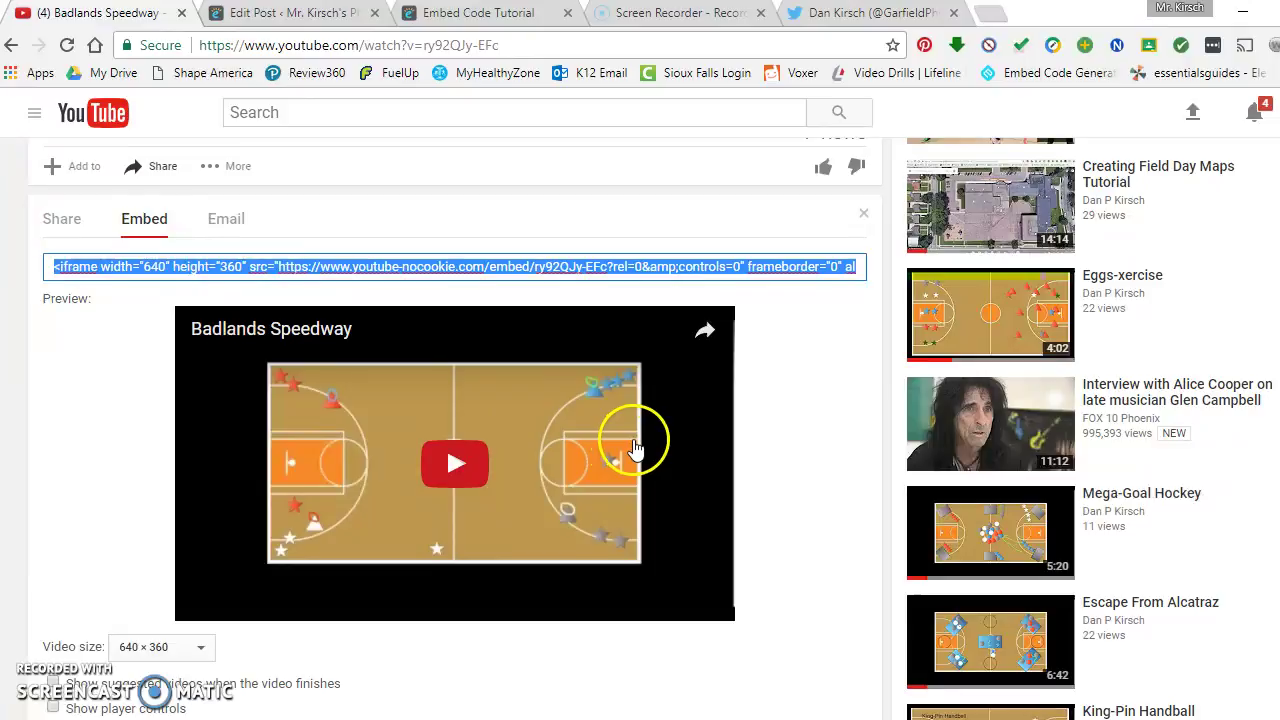
Switch to YouTube and view the video size choices in the Badlands Speedway video's embed options, leaving the size at 640 × 360.
scroll(635, 447, "down", 1)
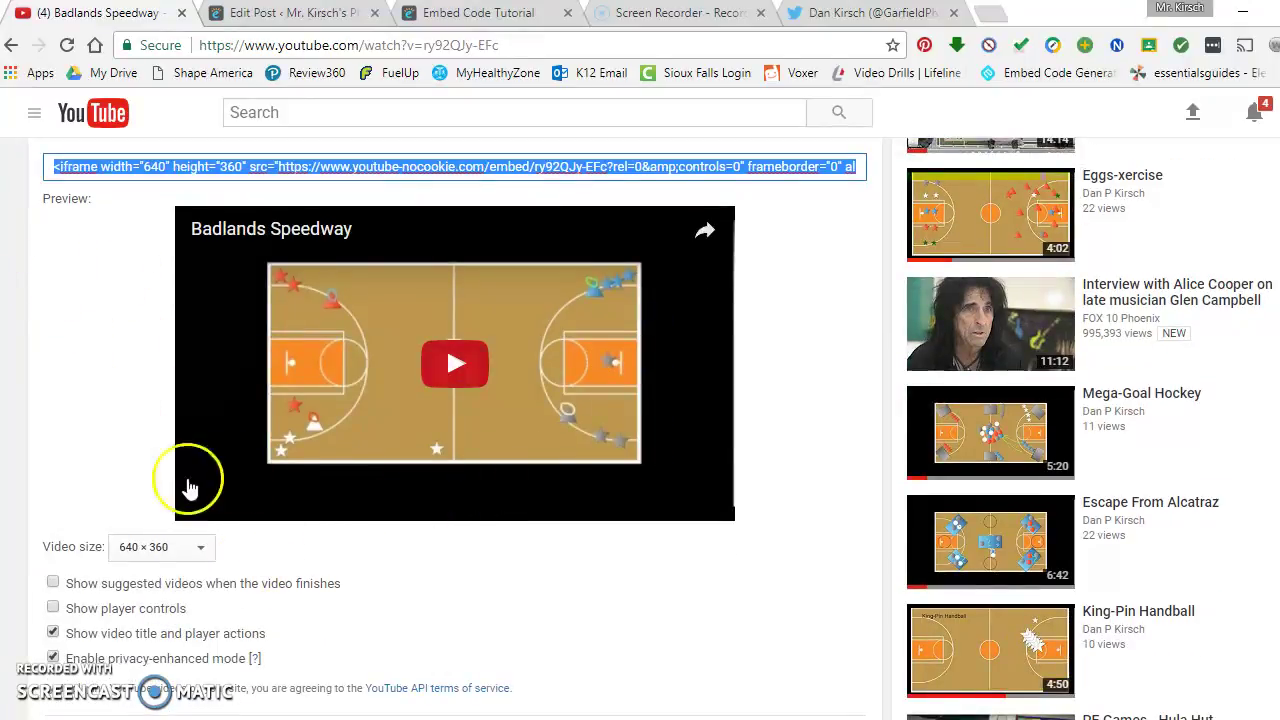
left_click(196, 555)
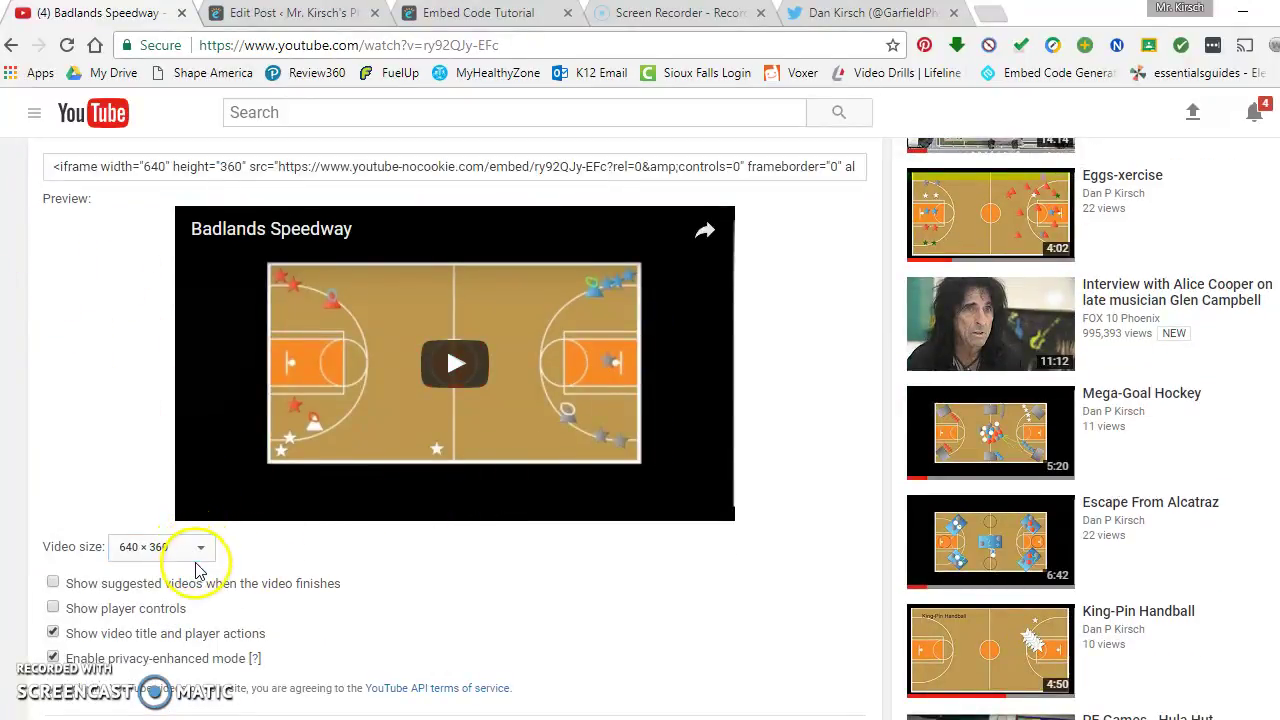
left_click(199, 553)
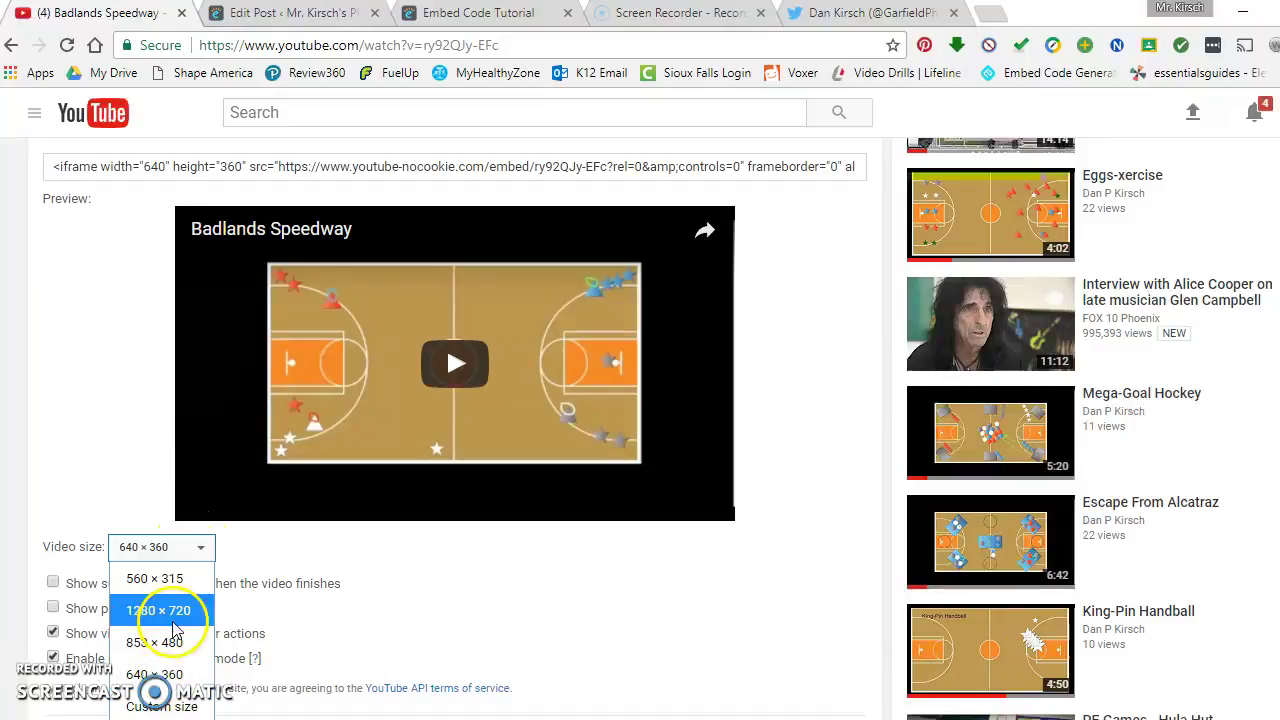
left_click(412, 604)
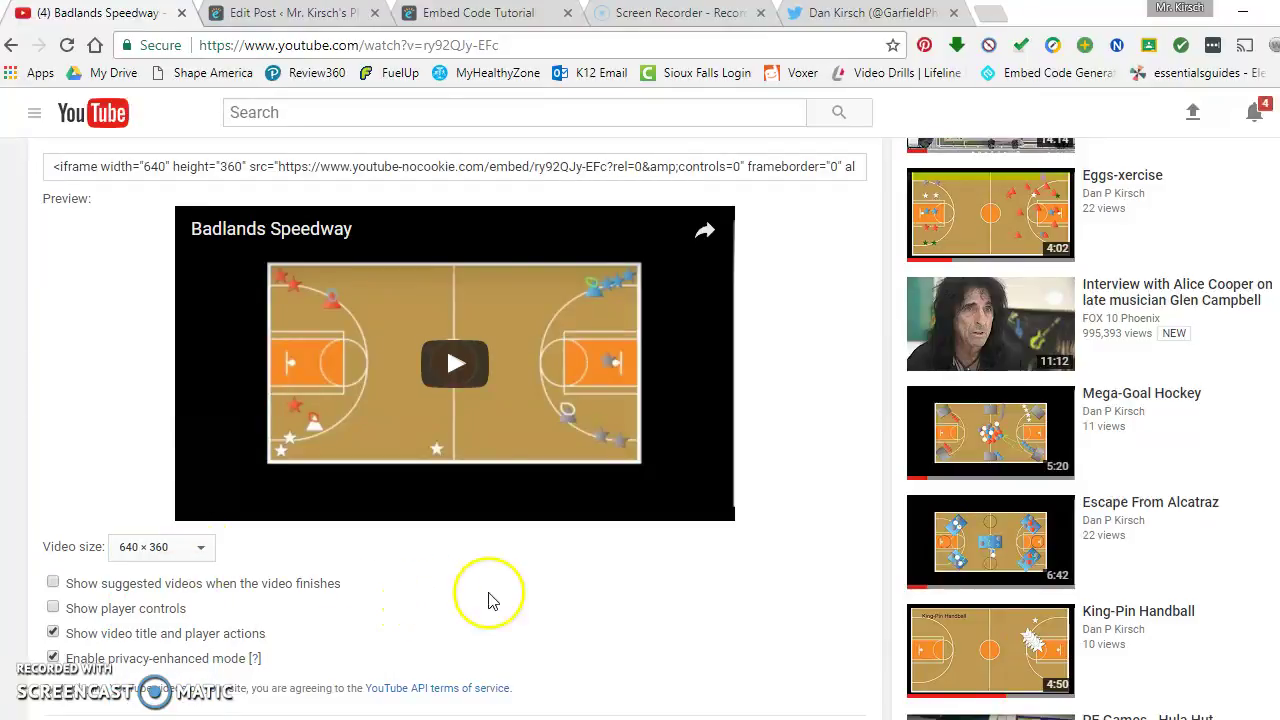
Browse the uploaded videos in the Video Manager and open "How to subscribe to a YouTube Channel" for editing.
scroll(488, 600, "up", 3)
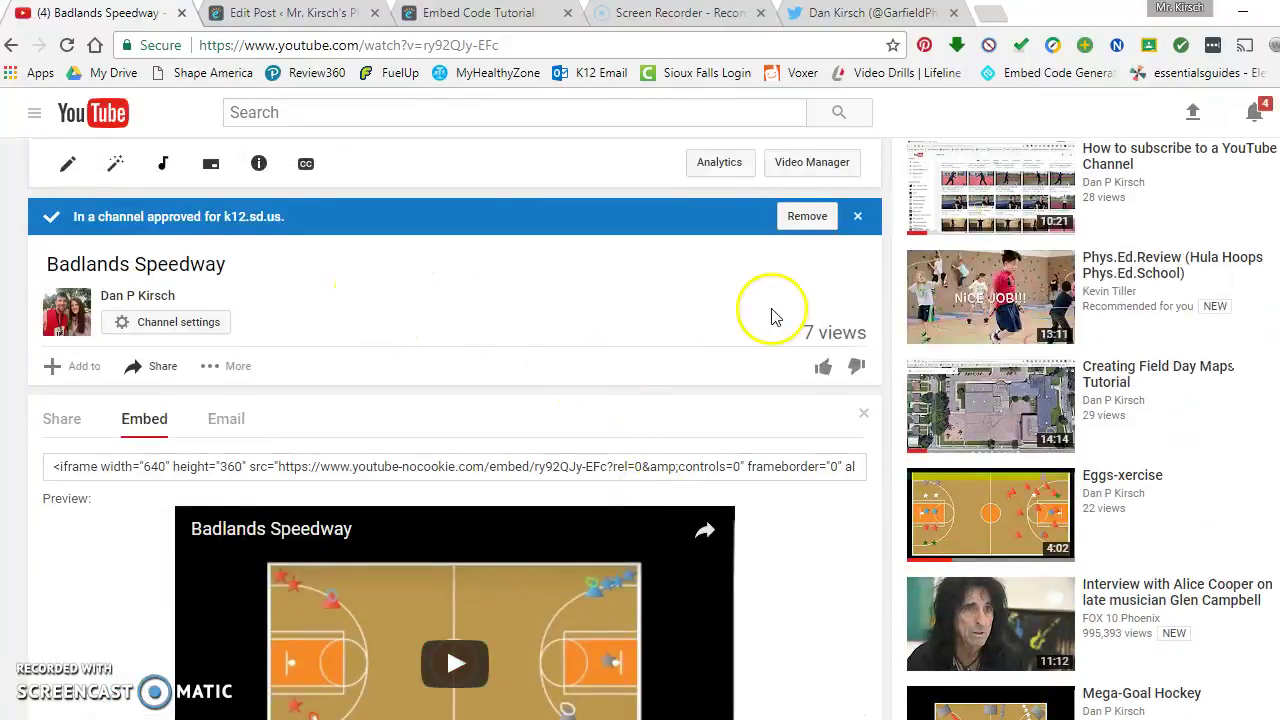
left_click(792, 166)
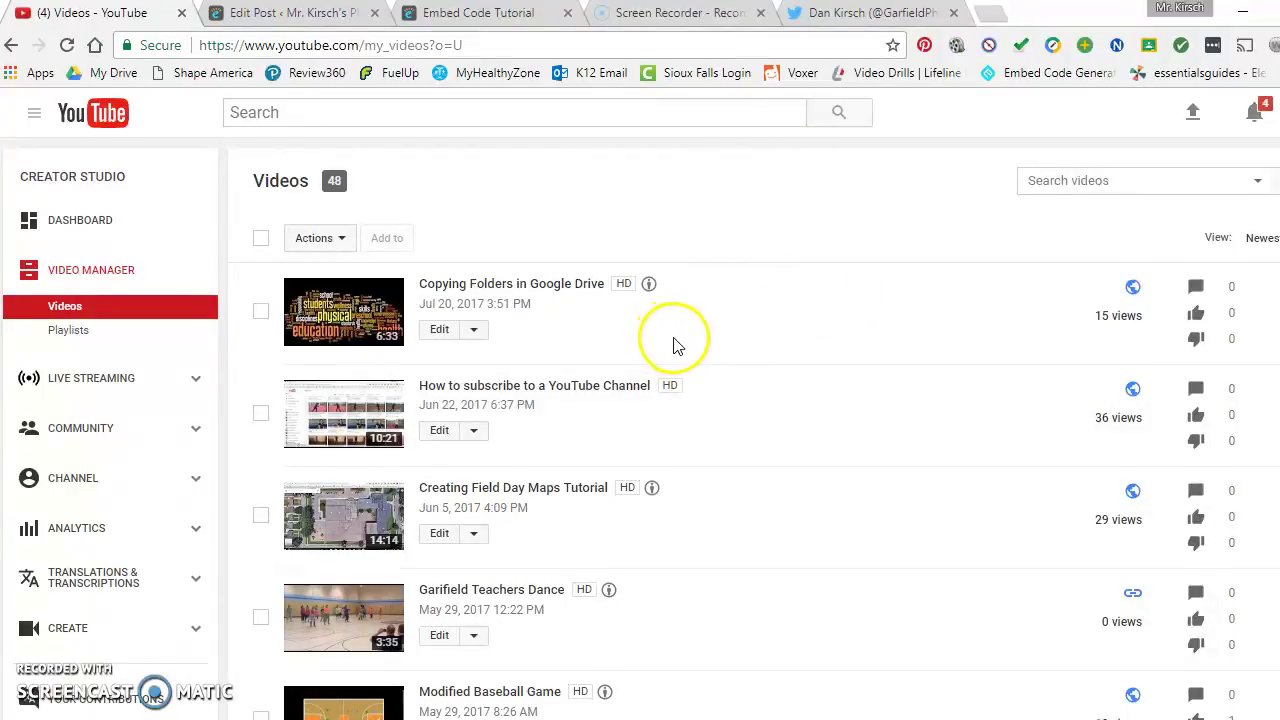
scroll(673, 345, "down", 5)
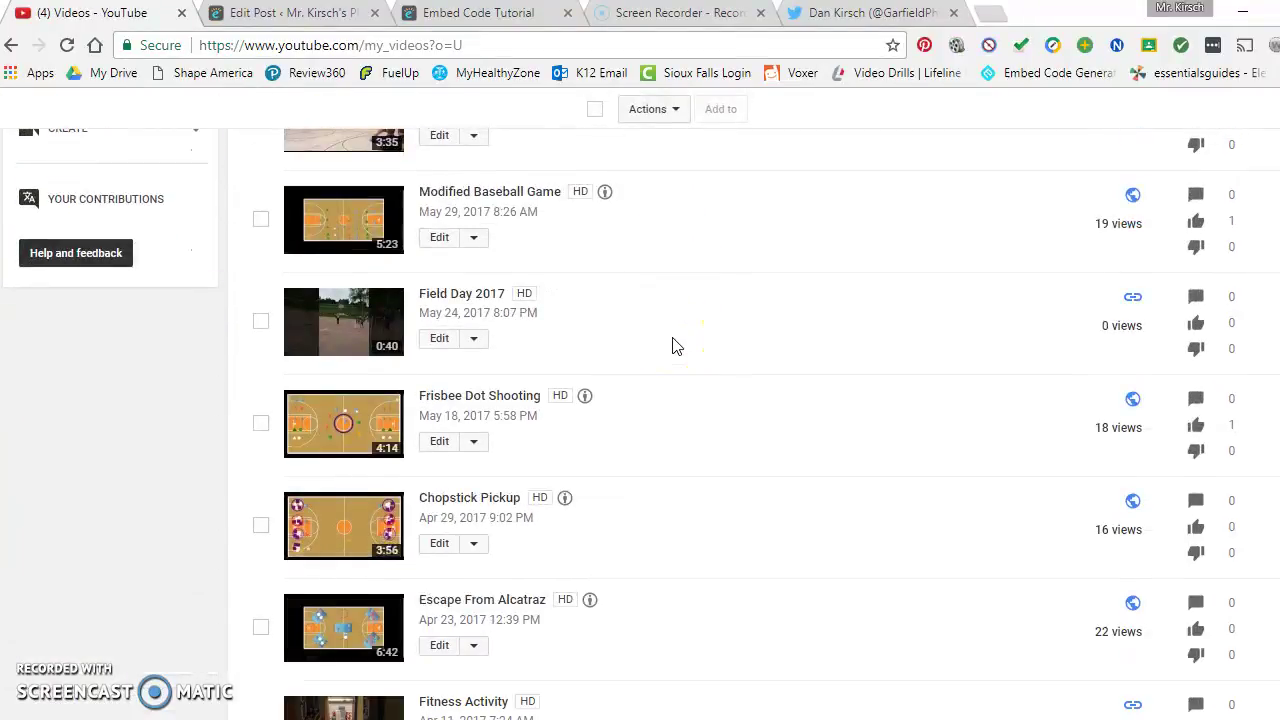
scroll(600, 400, "up", 3)
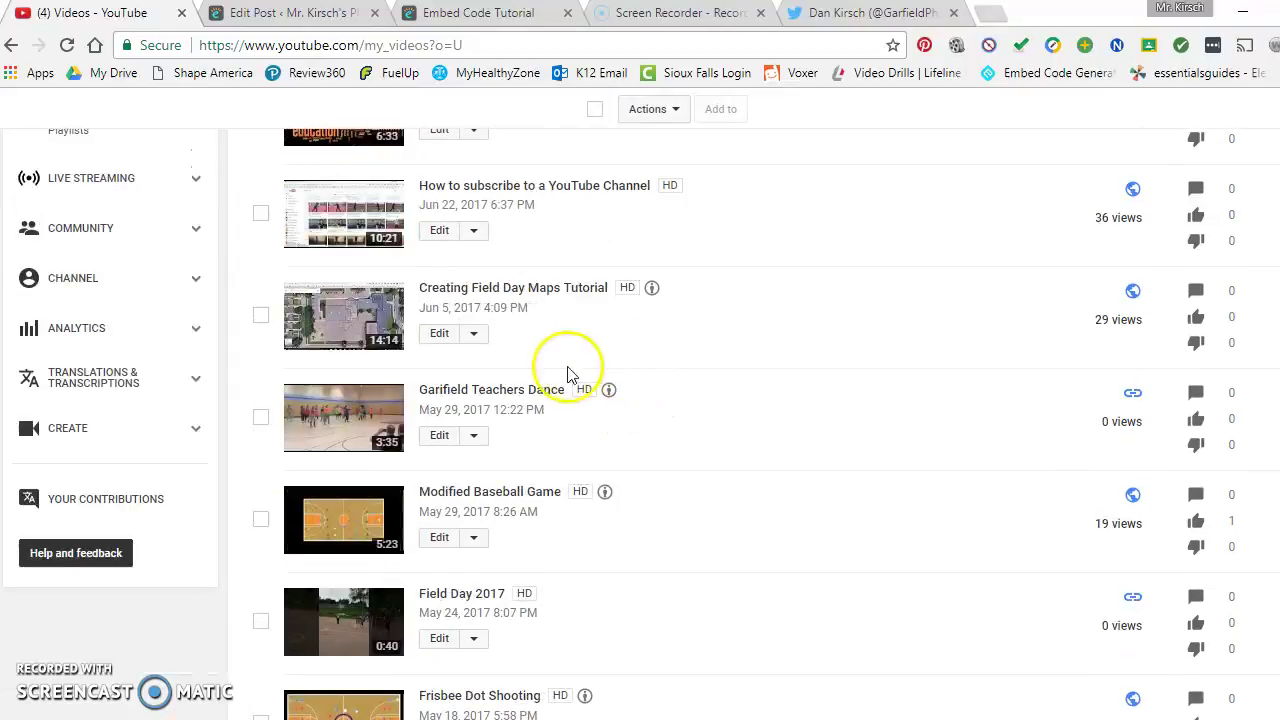
left_click(474, 232)
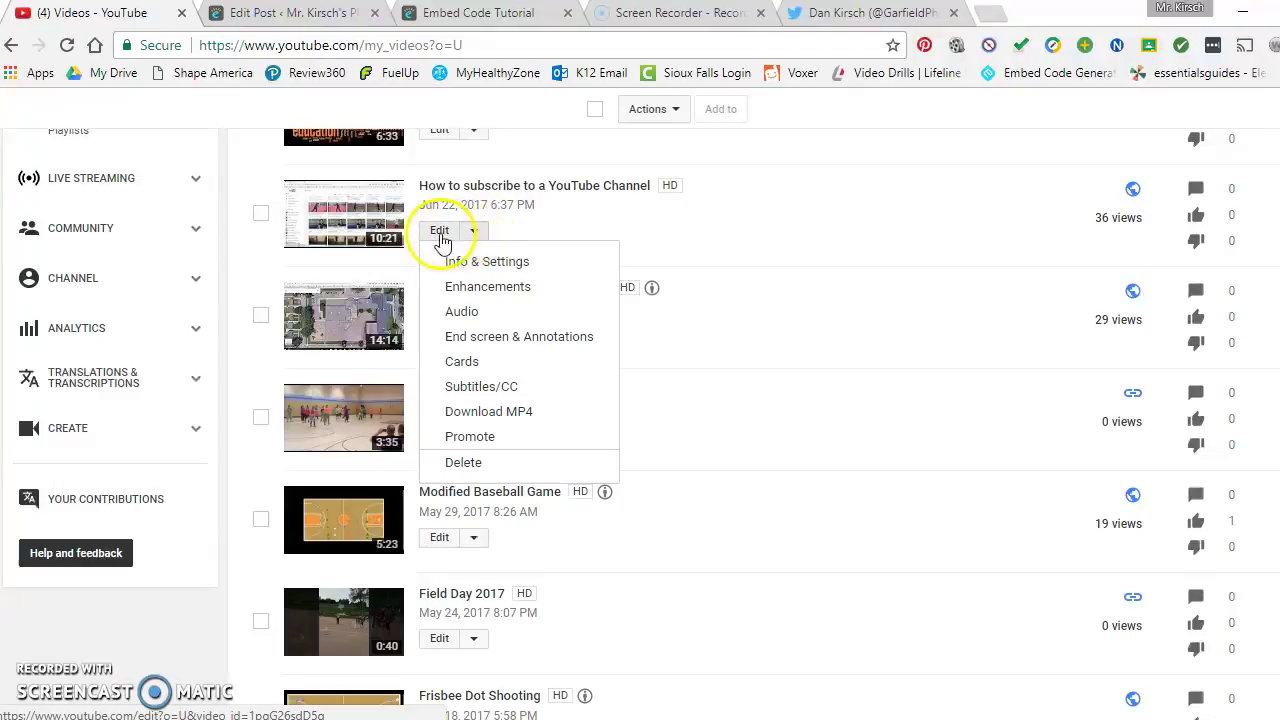
left_click(441, 233)
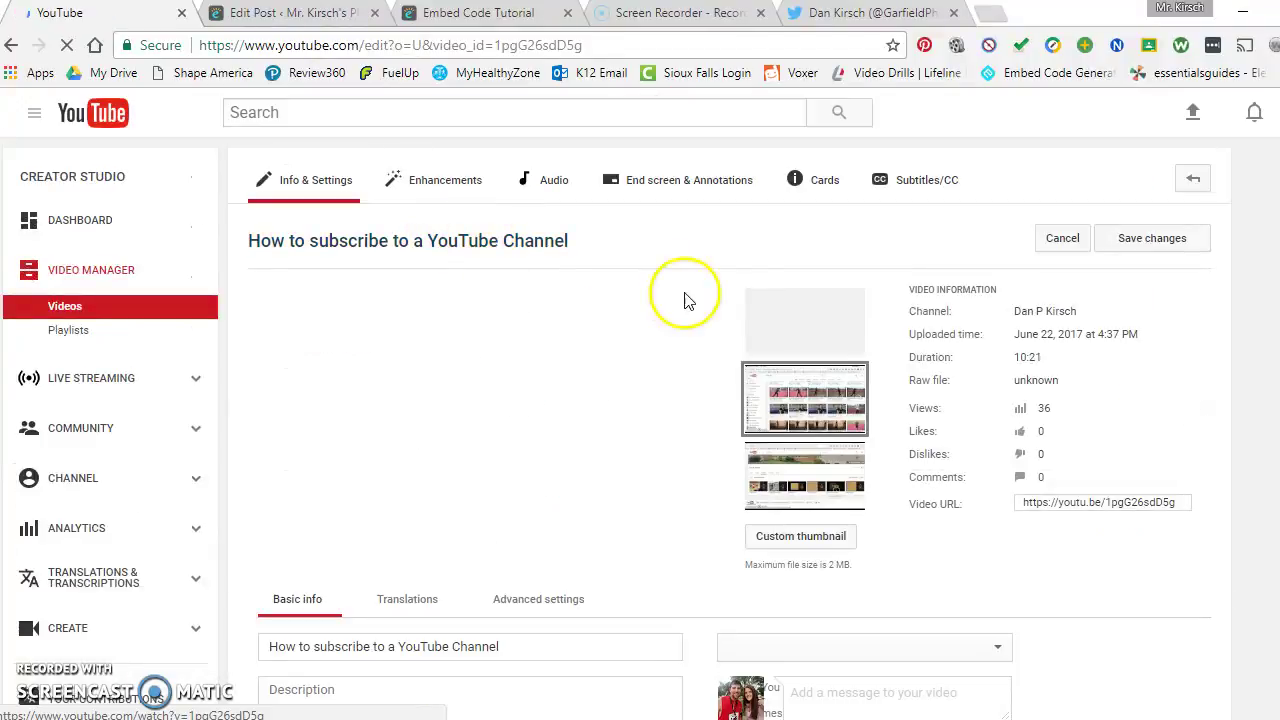
scroll(893, 330, "down", 2)
scroll(893, 330, "down", 1)
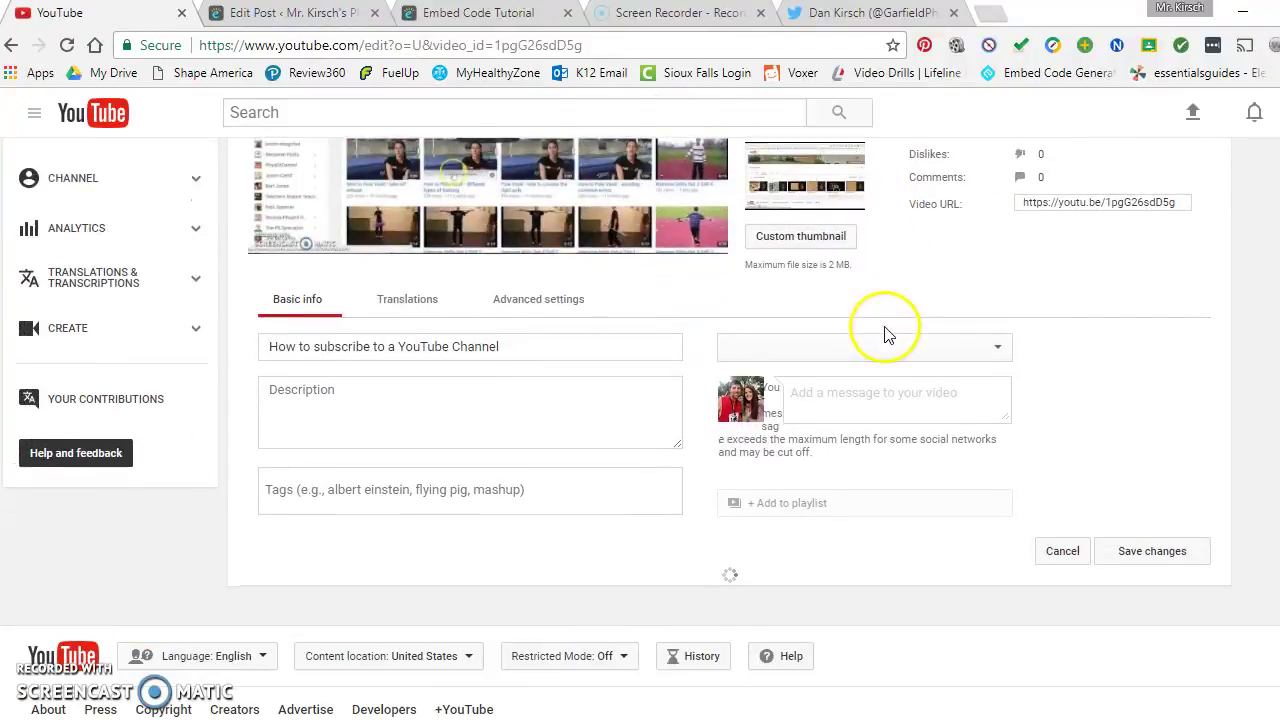
scroll(420, 313, "up", 3)
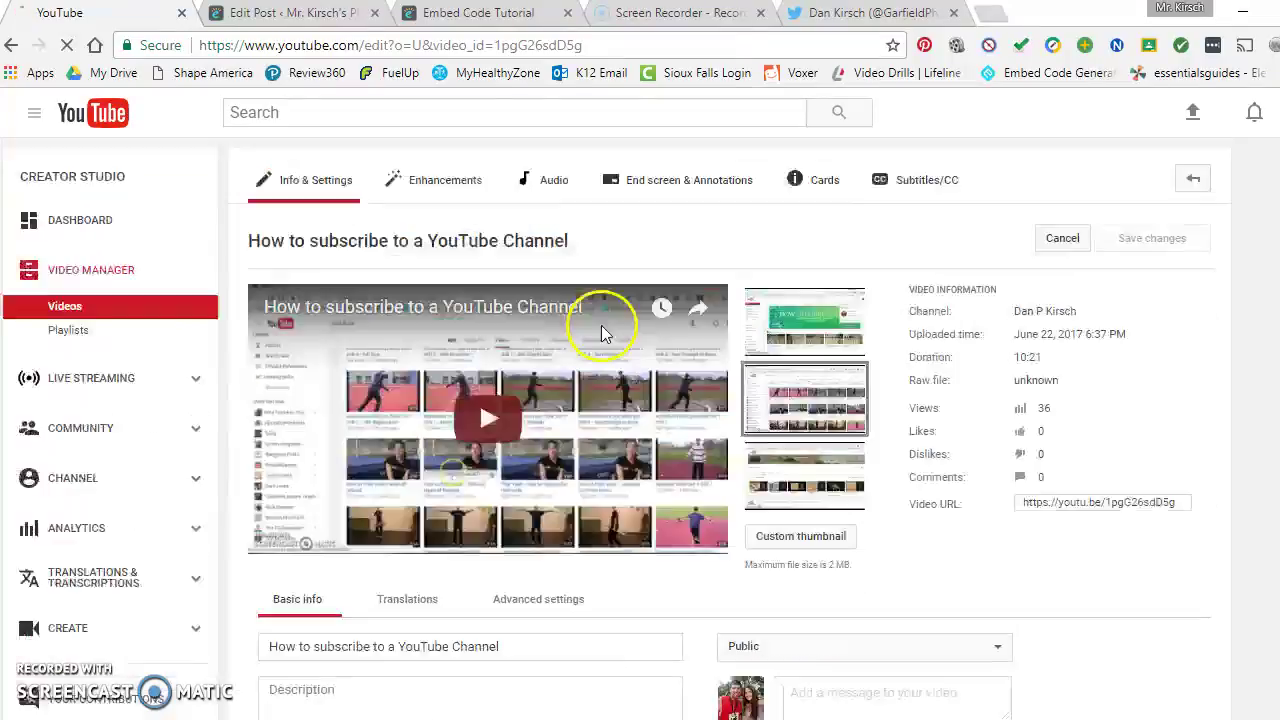
left_click(700, 200)
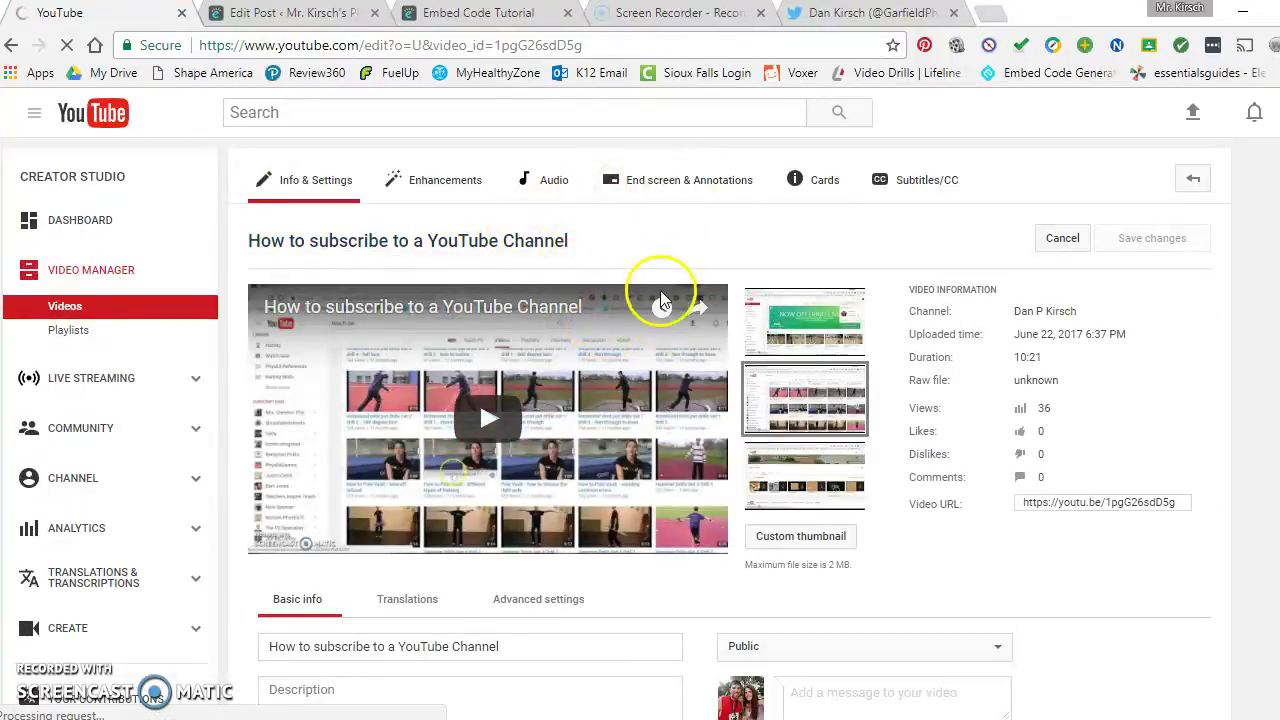
Examine the video's advanced settings, including the Allow embedding distribution option.
scroll(700, 310, "down", 2)
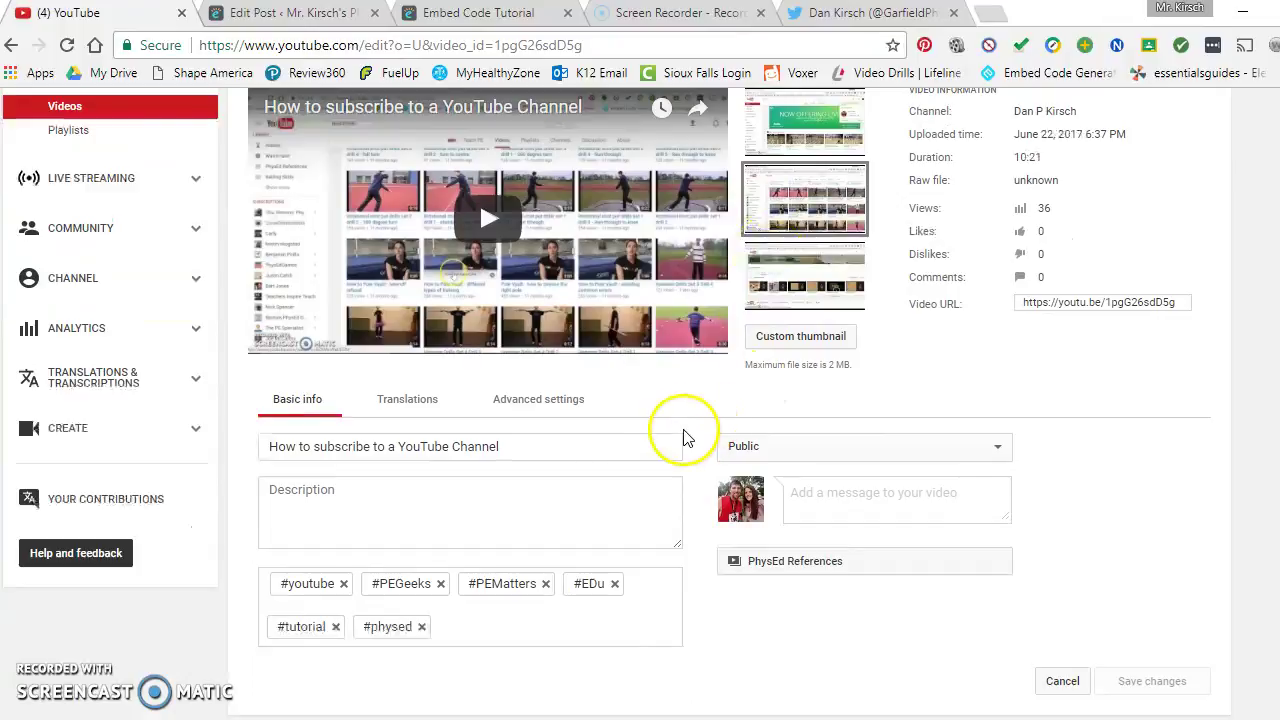
left_click(566, 402)
scroll(668, 418, "down", 2)
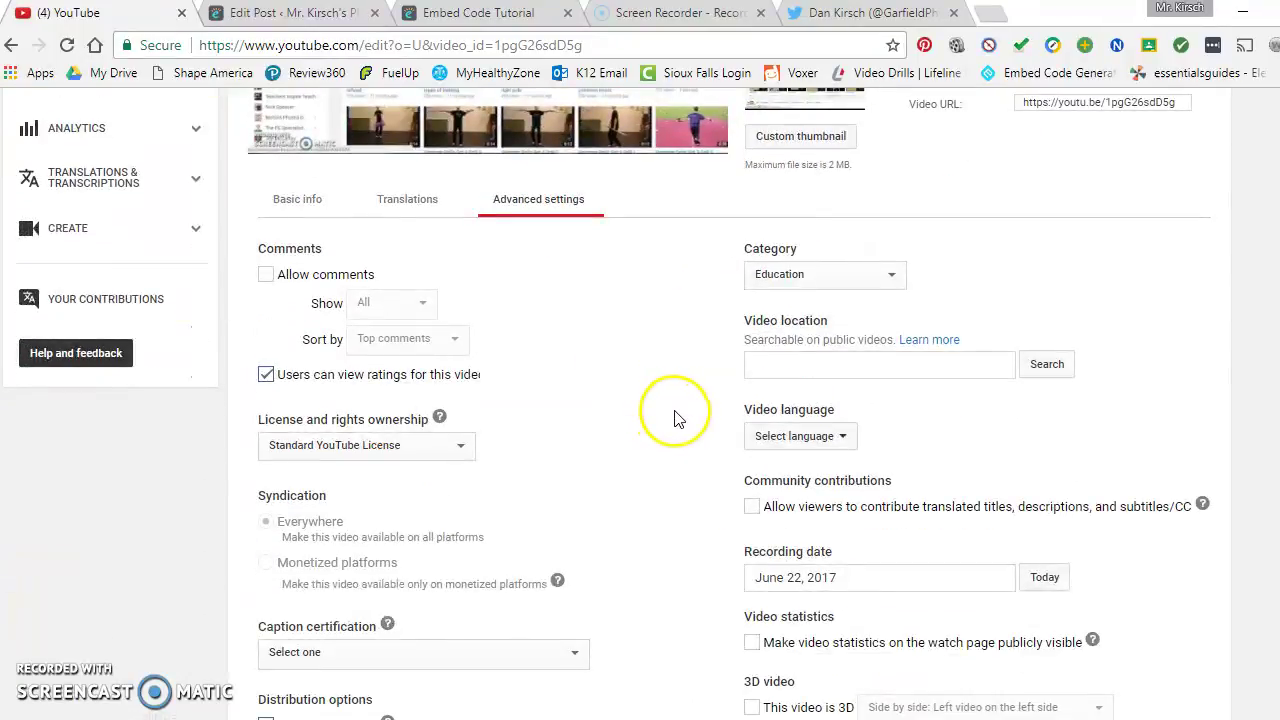
scroll(676, 419, "down", 3)
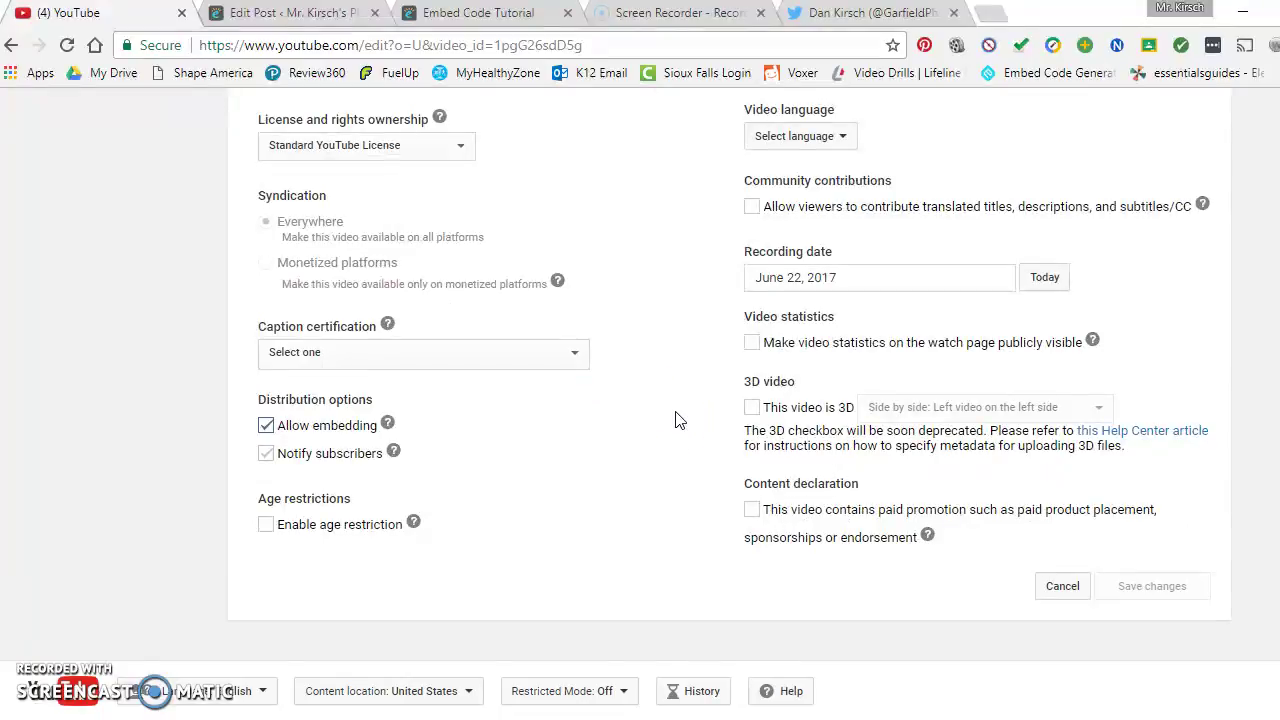
scroll(675, 420, "up", 3)
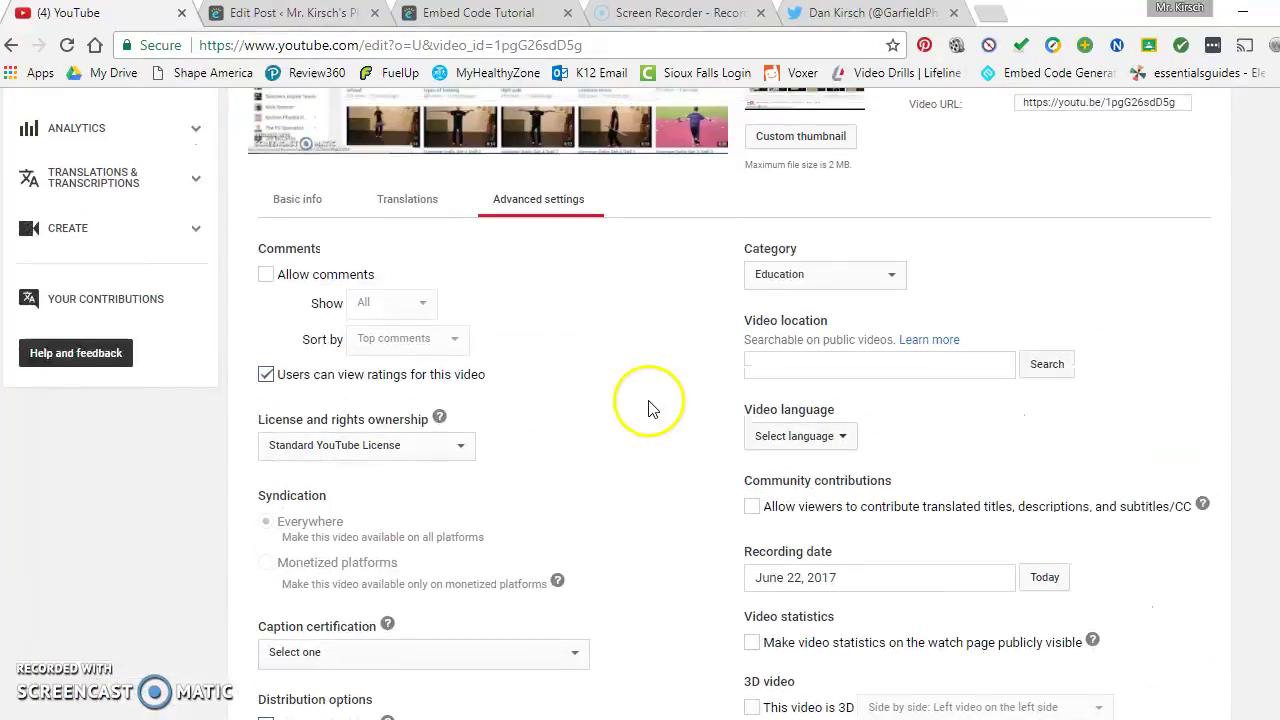
scroll(650, 408, "up", 1)
Review the Public, Unlisted and Private visibility choices in the video's basic info, keeping Public selected.
left_click(303, 299)
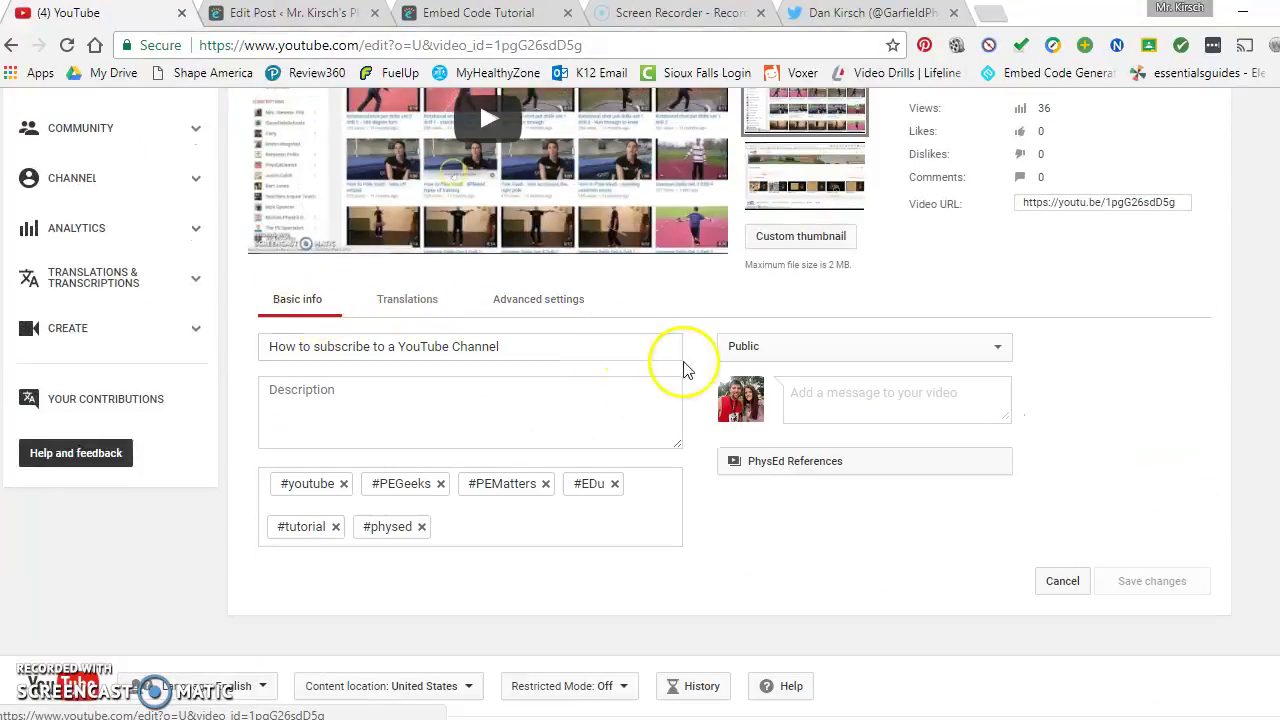
left_click(755, 346)
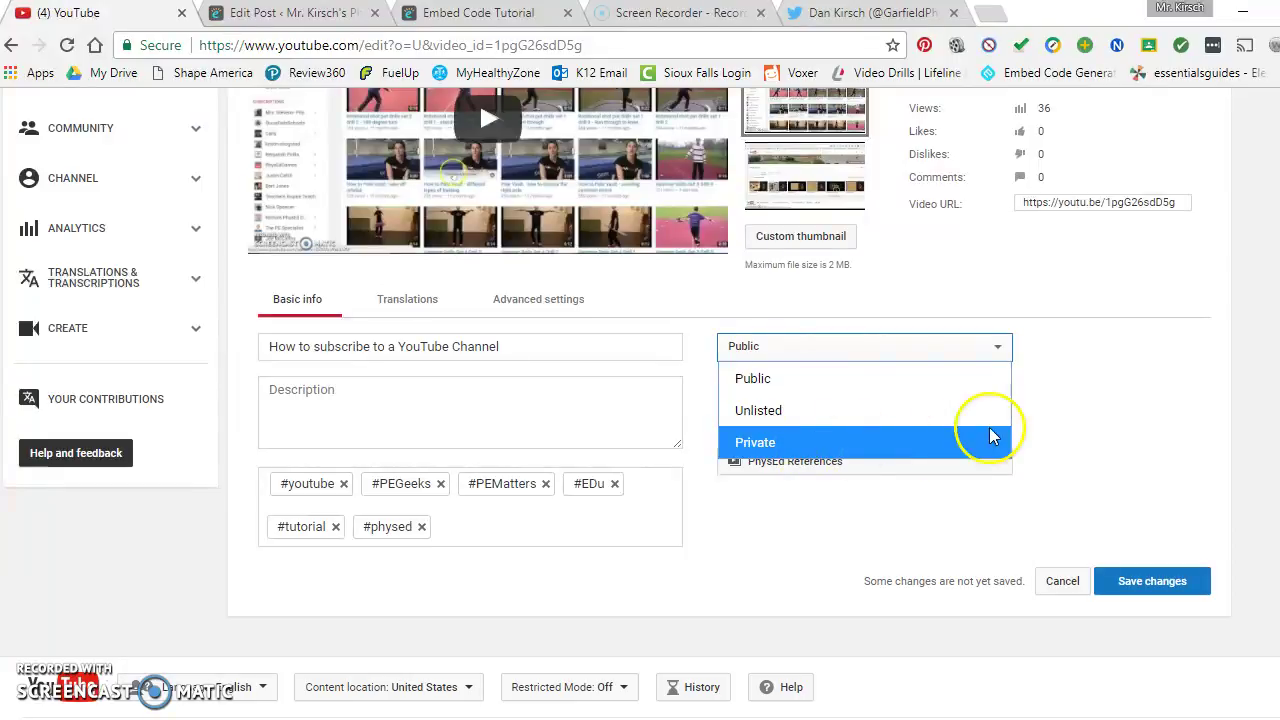
left_click(885, 380)
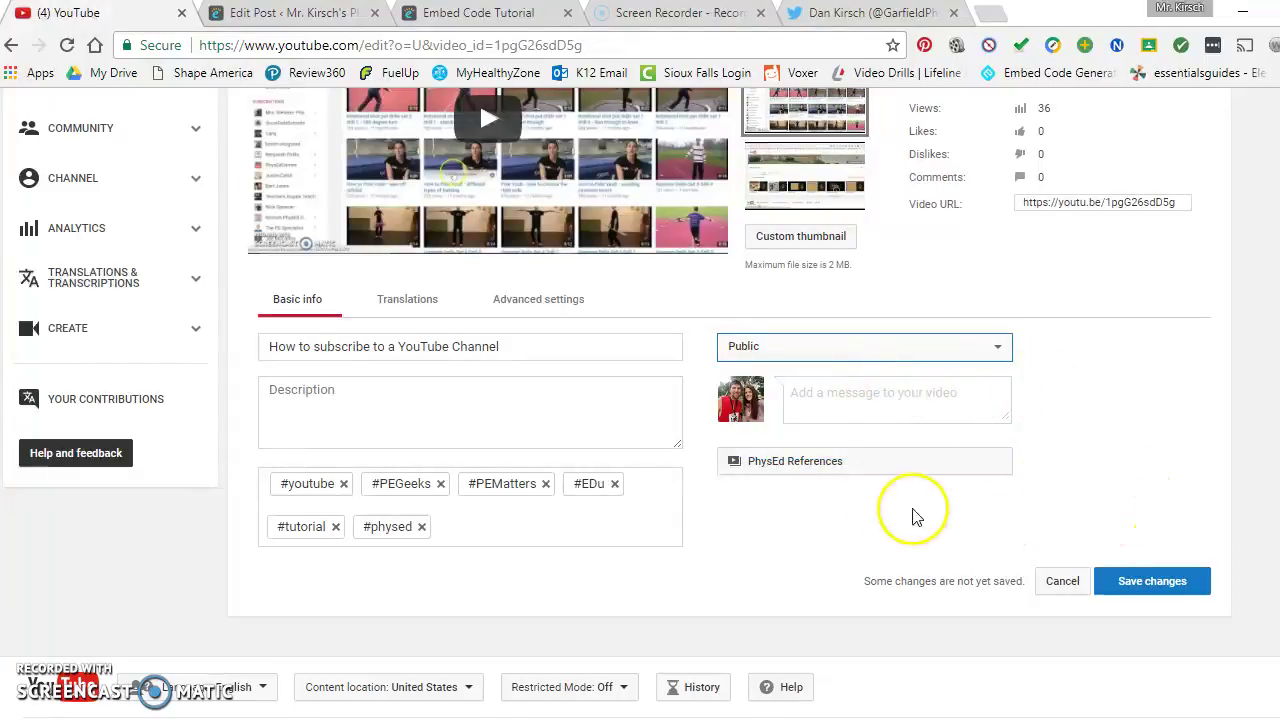
left_click(795, 352)
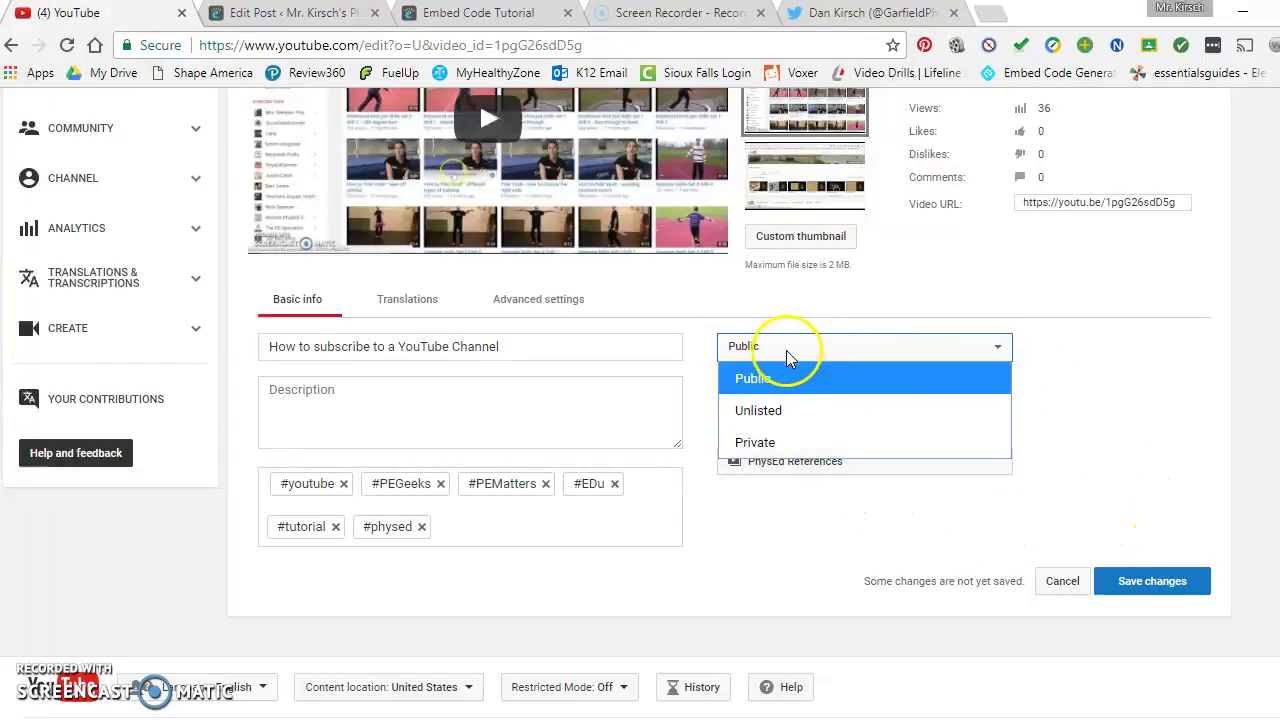
left_click(980, 346)
scroll(1000, 355, "up", 3)
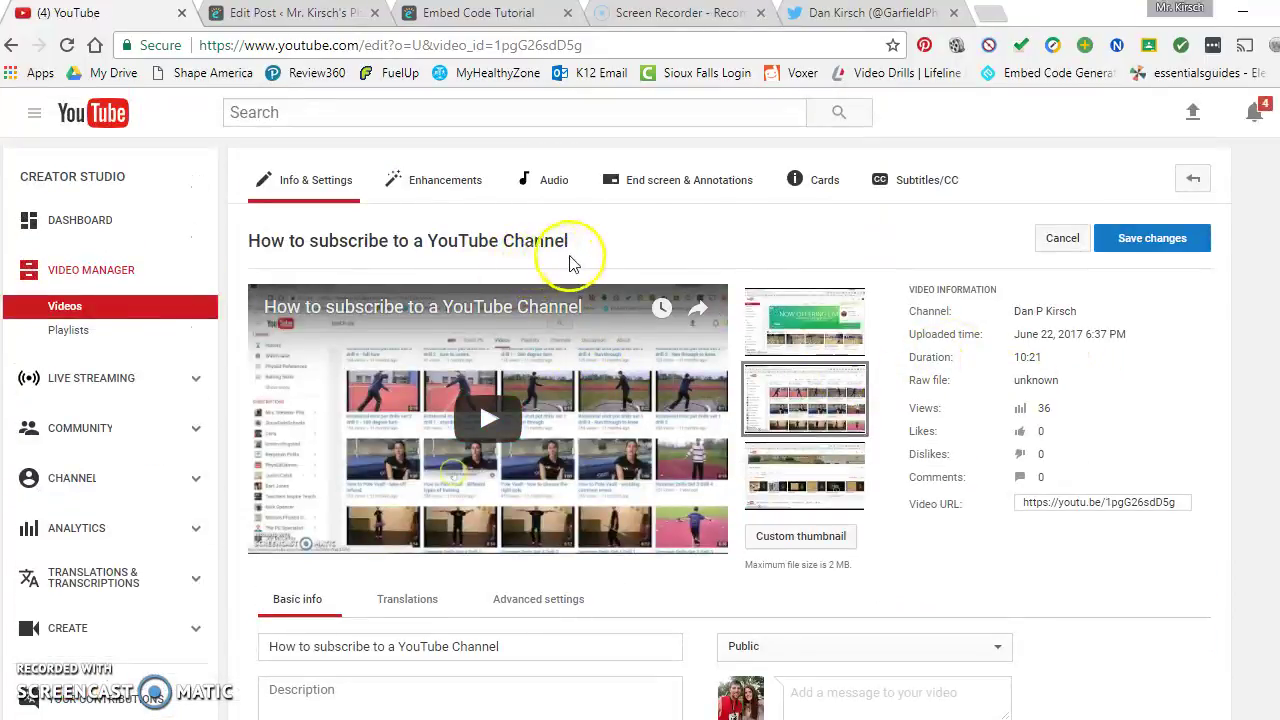
Look at the draft post in the Edublogs editor and return to the video's settings in YouTube.
left_click(308, 14)
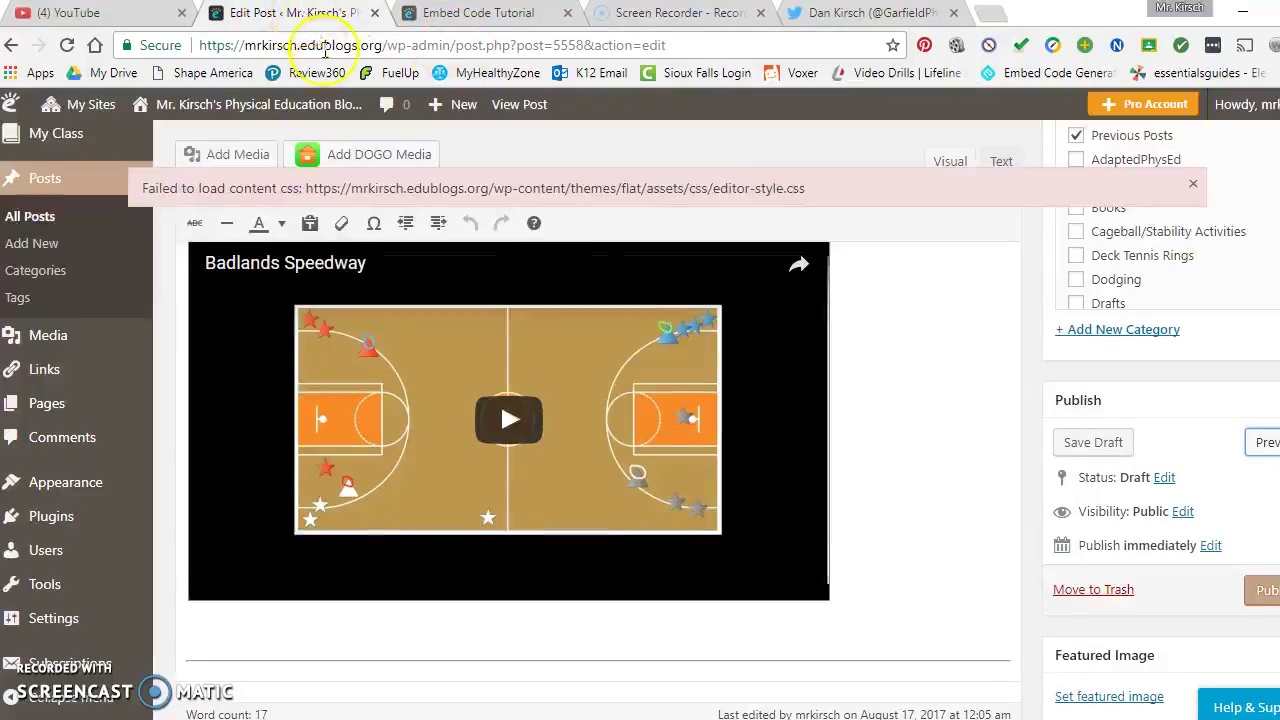
left_click(132, 14)
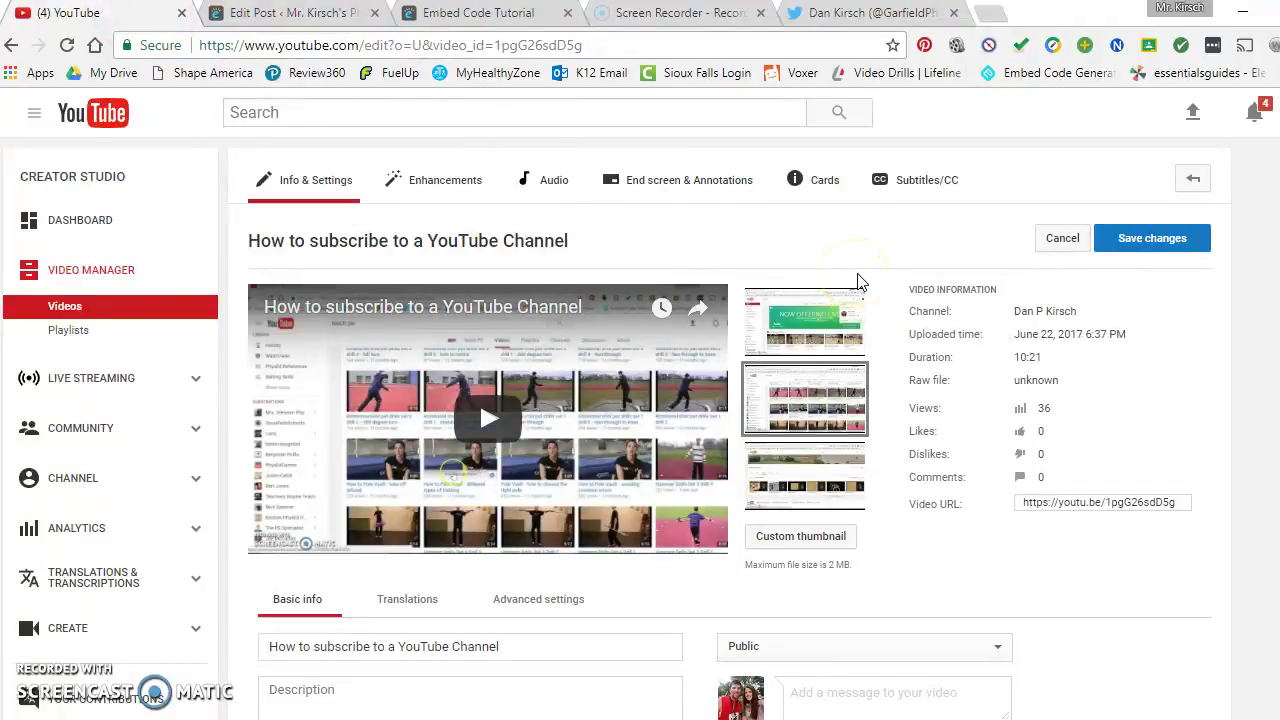
left_click(760, 180)
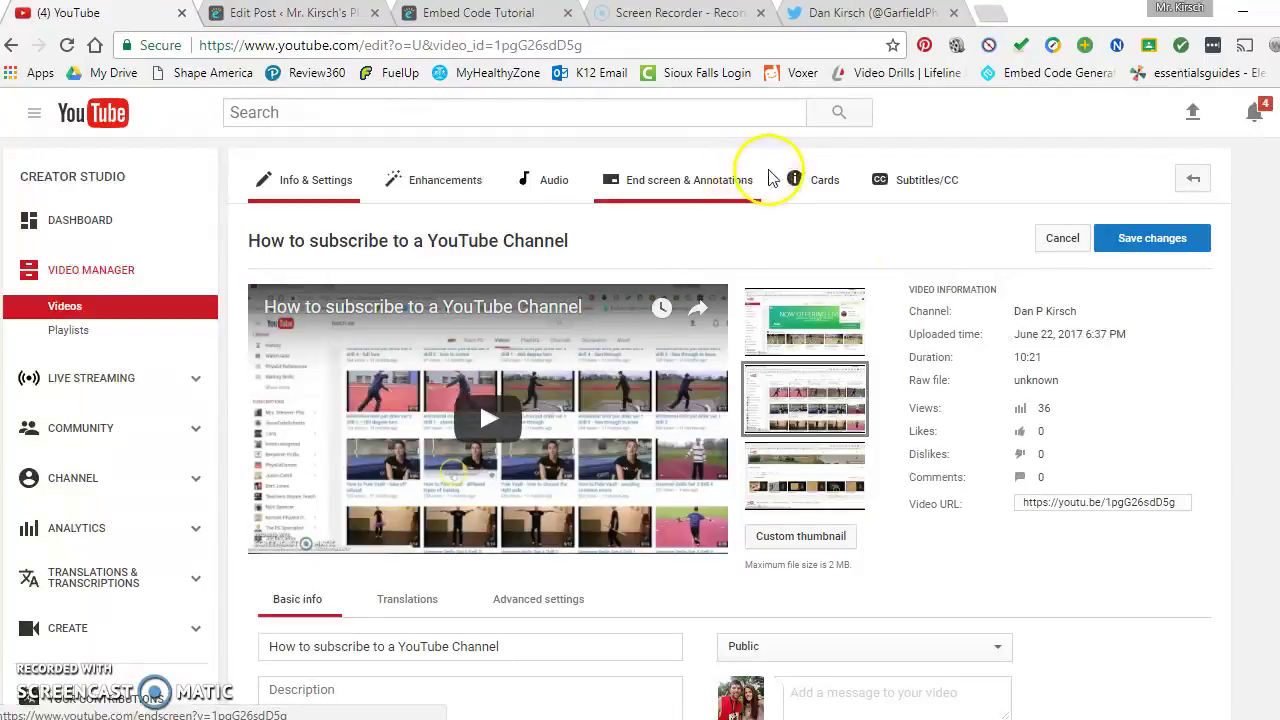